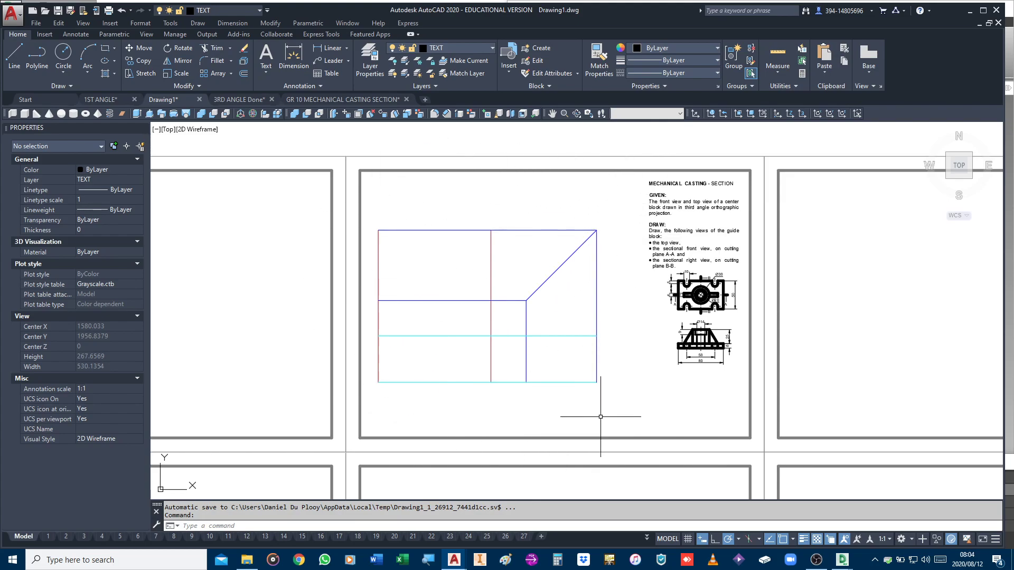
Step: Measure the front view box's height and the distance from its base line up to the top view's lower edge
scroll(697, 185, "up", 2)
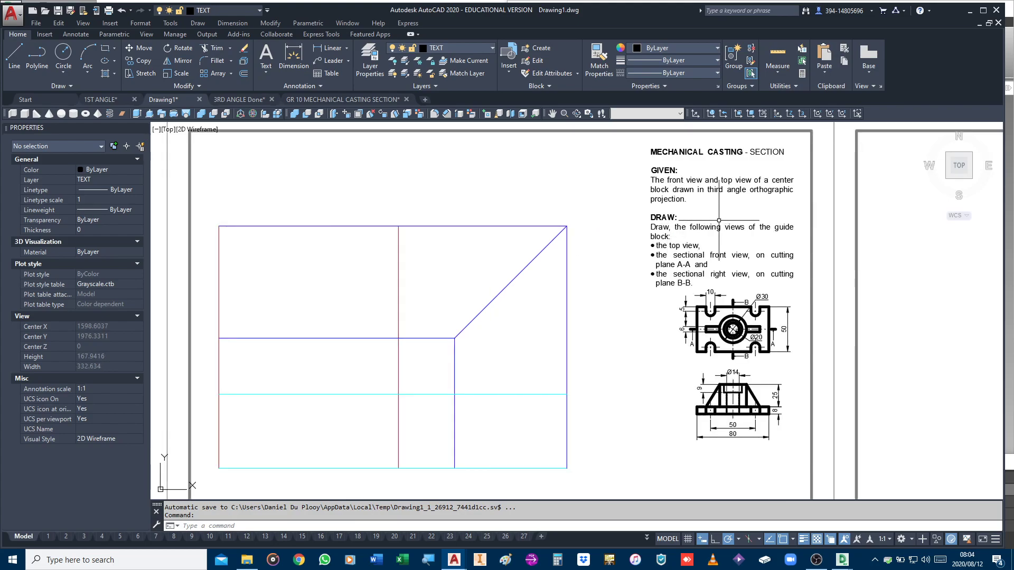
middle_click_drag(732, 304, 728, 277)
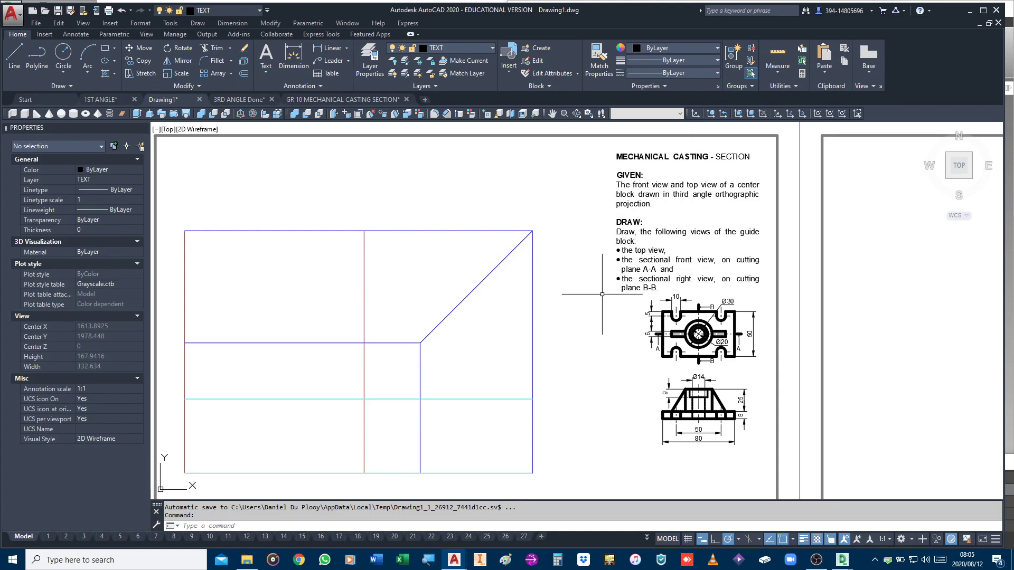
middle_click_drag(448, 292, 467, 285)
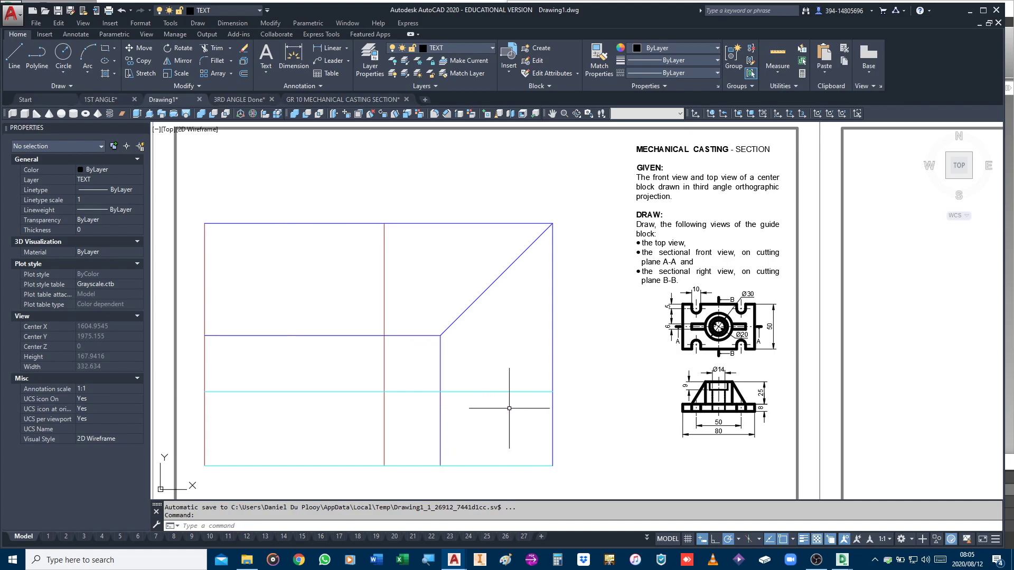
middle_click_drag(497, 413, 519, 399)
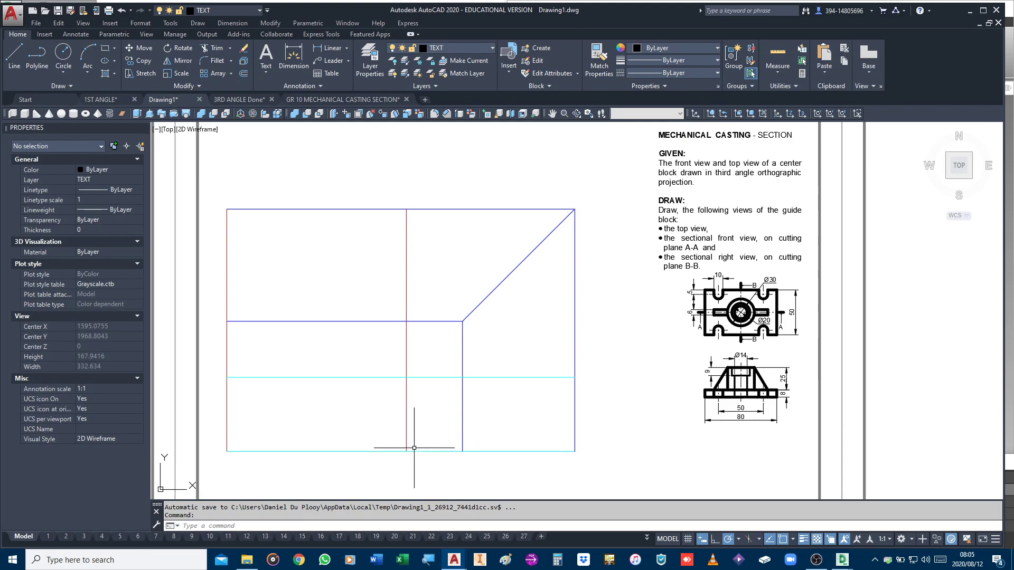
type("IST")
key("Return")
left_click(227, 451)
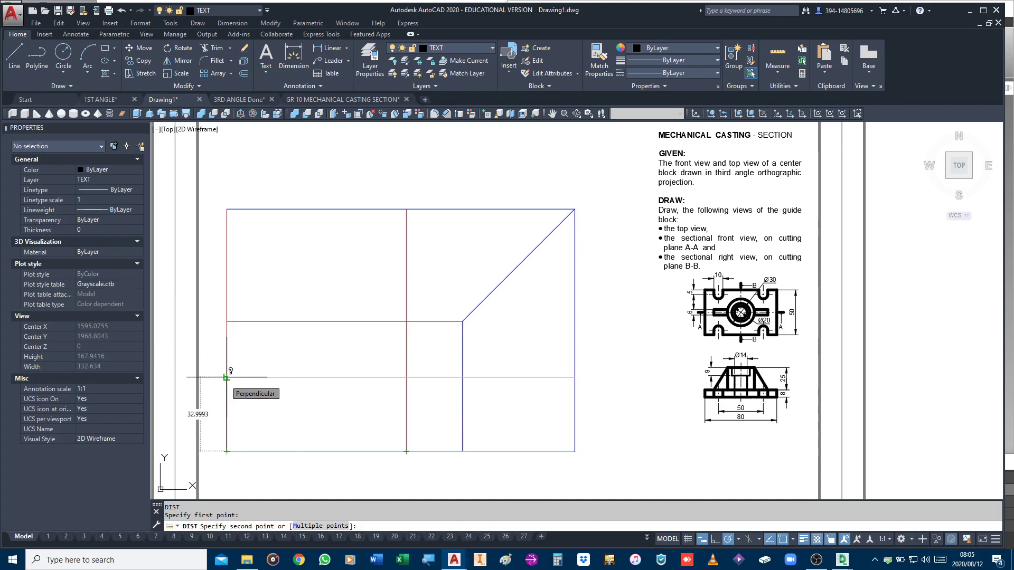
scroll(226, 377, "up", 3)
scroll(227, 378, "down", 4)
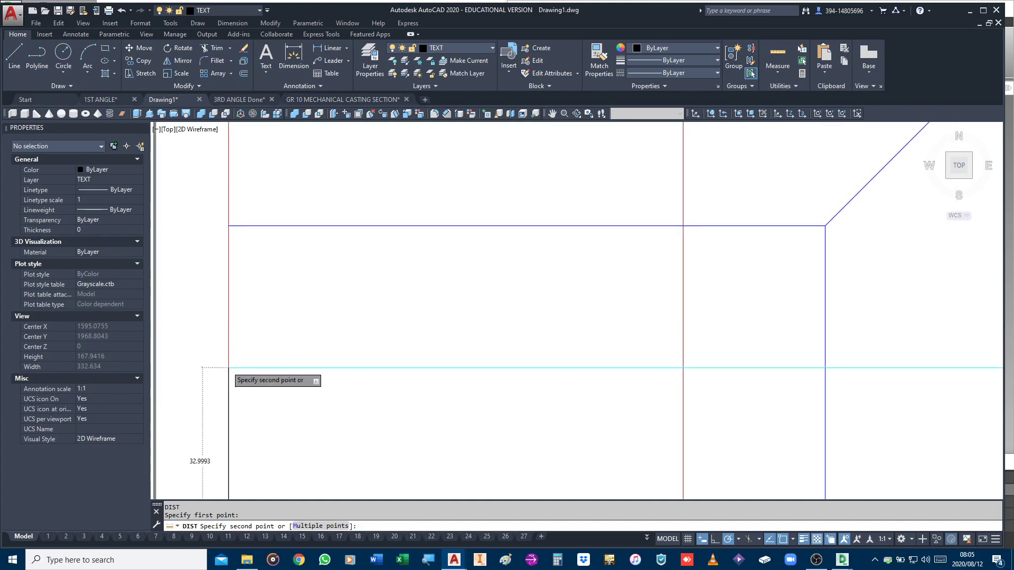
left_click(227, 366)
key("space")
left_click(227, 439)
left_click(227, 321)
Step: Measure the depth of the top view box and the width of the right view box along its base
key("space")
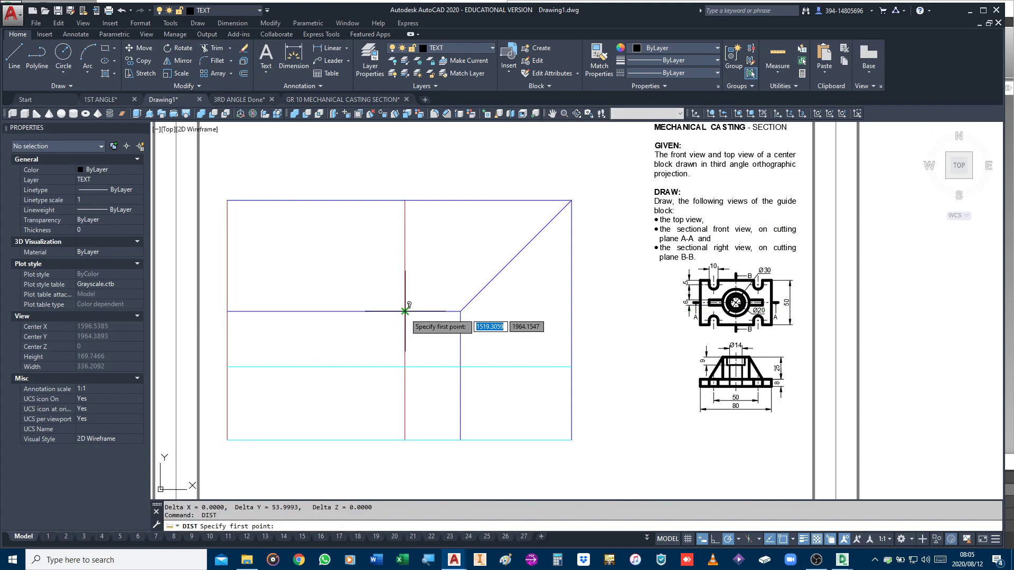
left_click(404, 312)
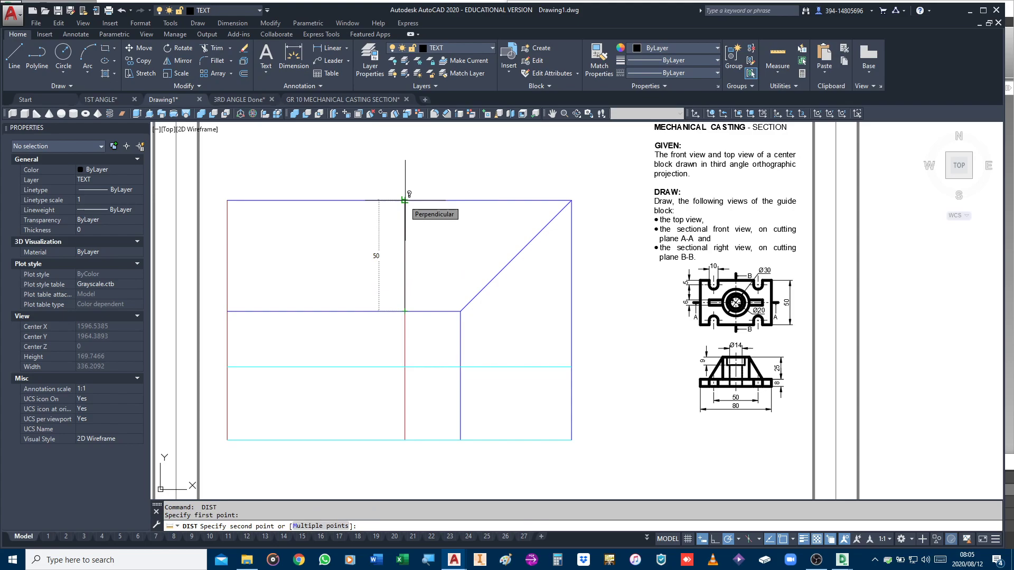
left_click(469, 444)
key("Return")
left_click(460, 439)
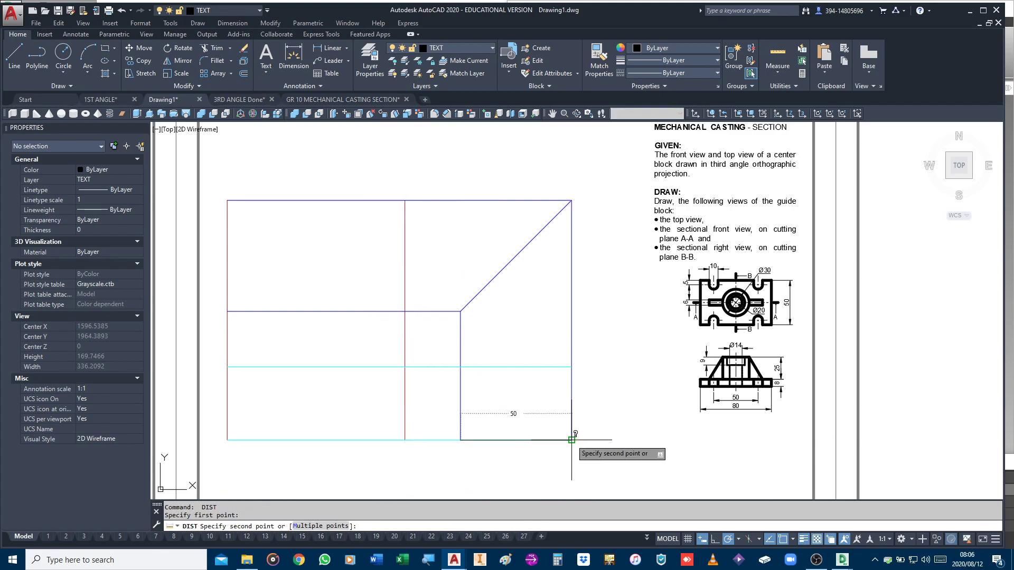
left_click(572, 439)
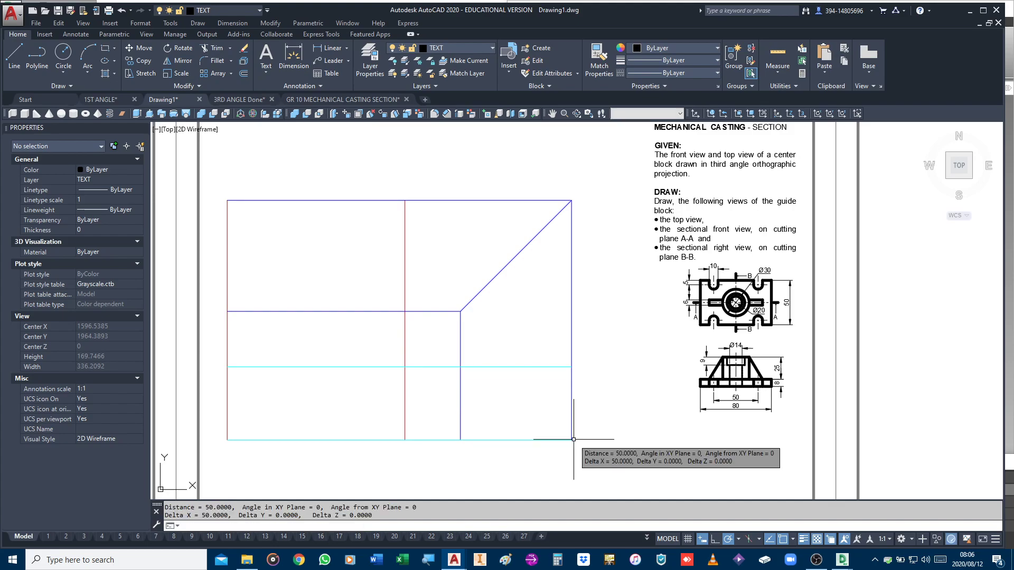
key("Escape")
key("Escape")
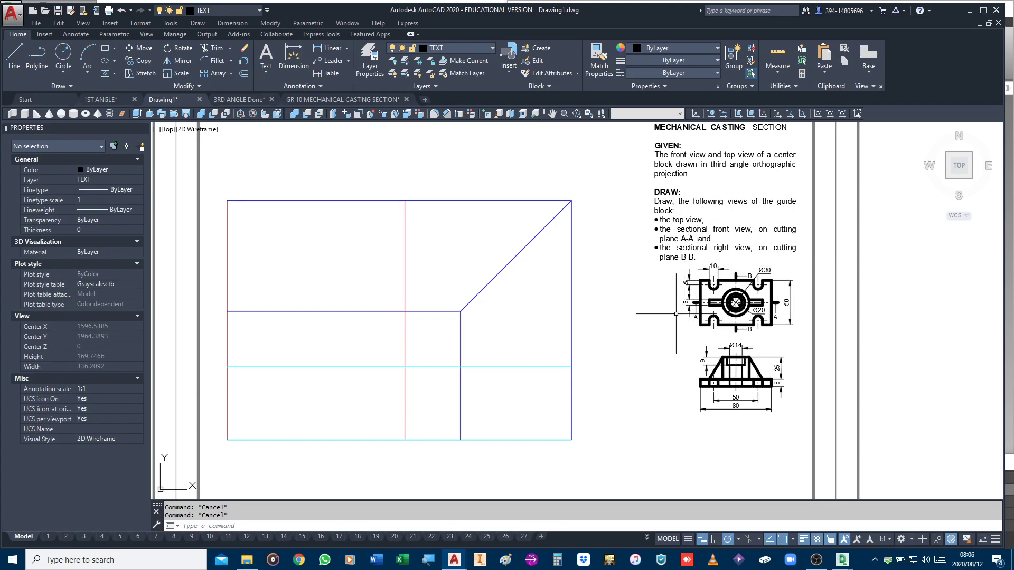
Step: Examine the neighbouring drawing sheet with the completed top view and its A-A cutting plane line
middle_click_drag(936, 321, 588, 320)
middle_click_drag(976, 323, 486, 332)
middle_click_drag(404, 360, 343, 360)
mouse_move(830, 364)
middle_mouse_down()
mouse_move(638, 327)
mouse_move(616, 350)
mouse_move(652, 333)
mouse_move(678, 344)
middle_mouse_up()
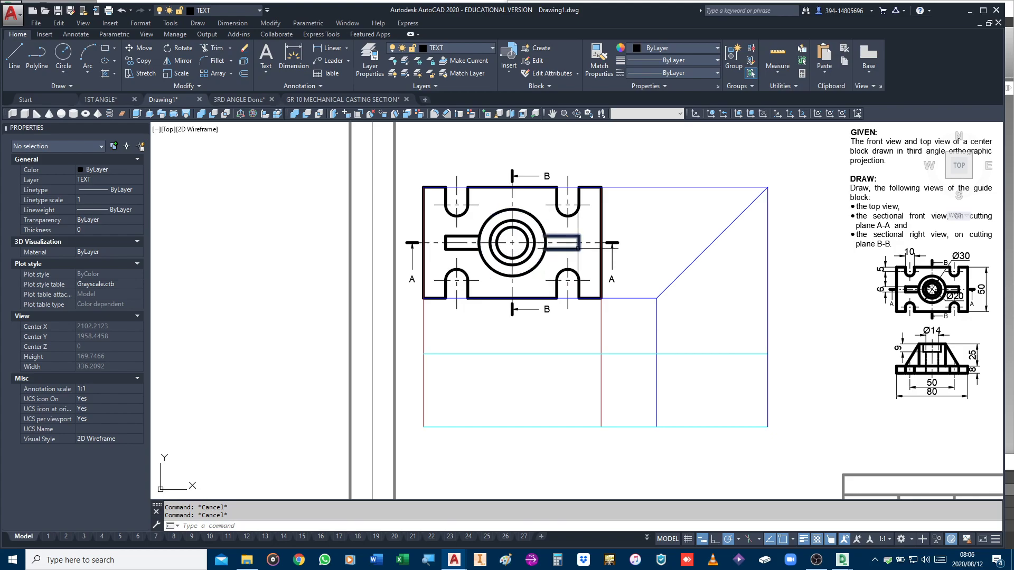
left_click(620, 242)
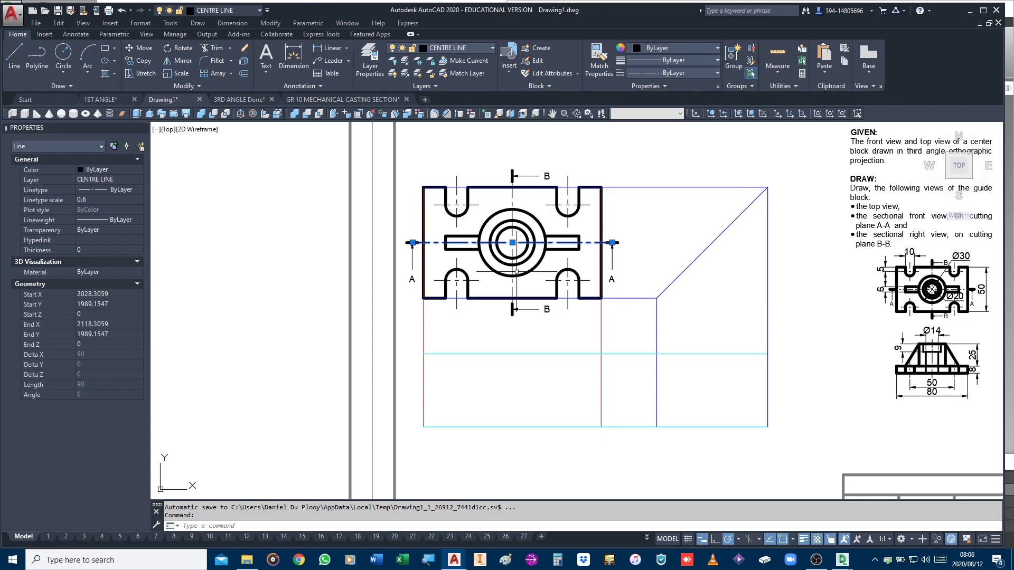
key("Escape")
key("Escape")
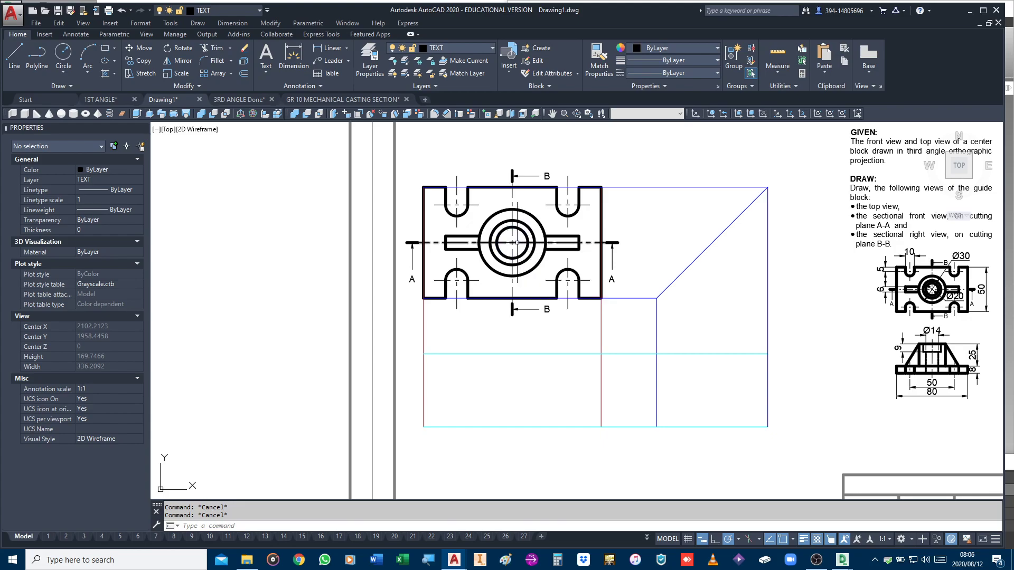
left_click(518, 243)
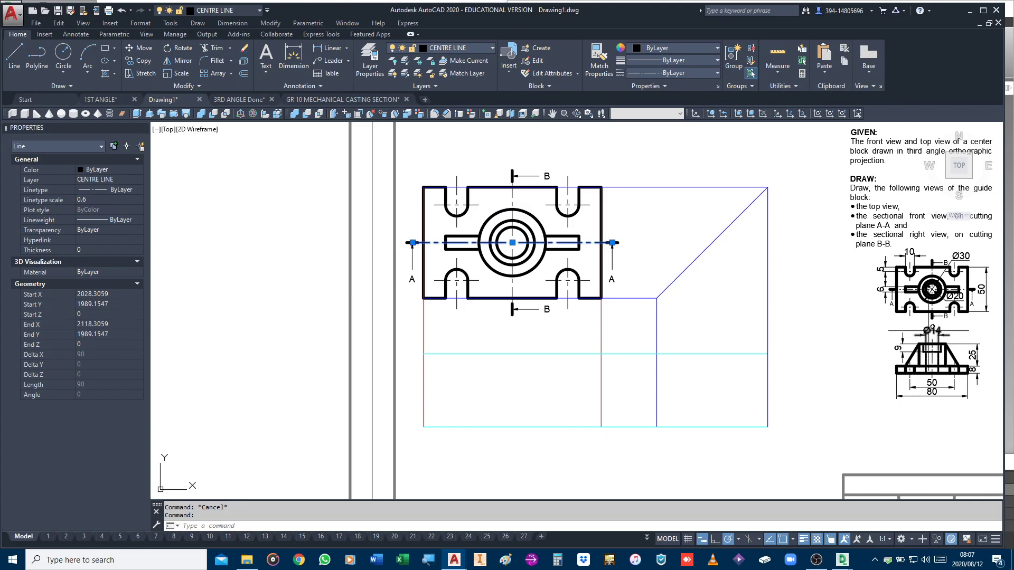
key("Escape")
Step: Examine the given front view's hidden hole and counterbore details and compare them with the top view
scroll(950, 353, "up", 8)
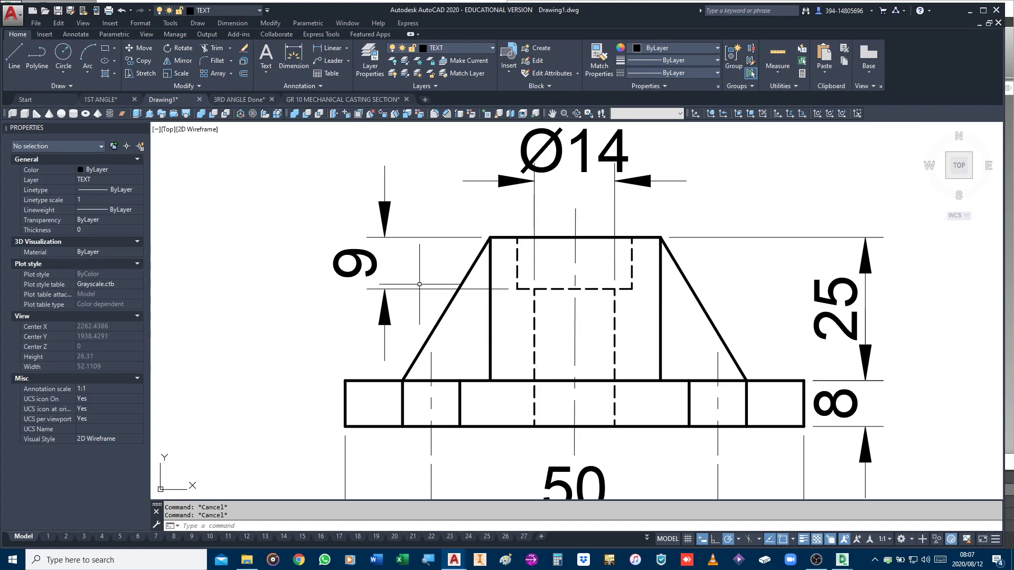
scroll(477, 215, "up", 2)
scroll(452, 283, "down", 1)
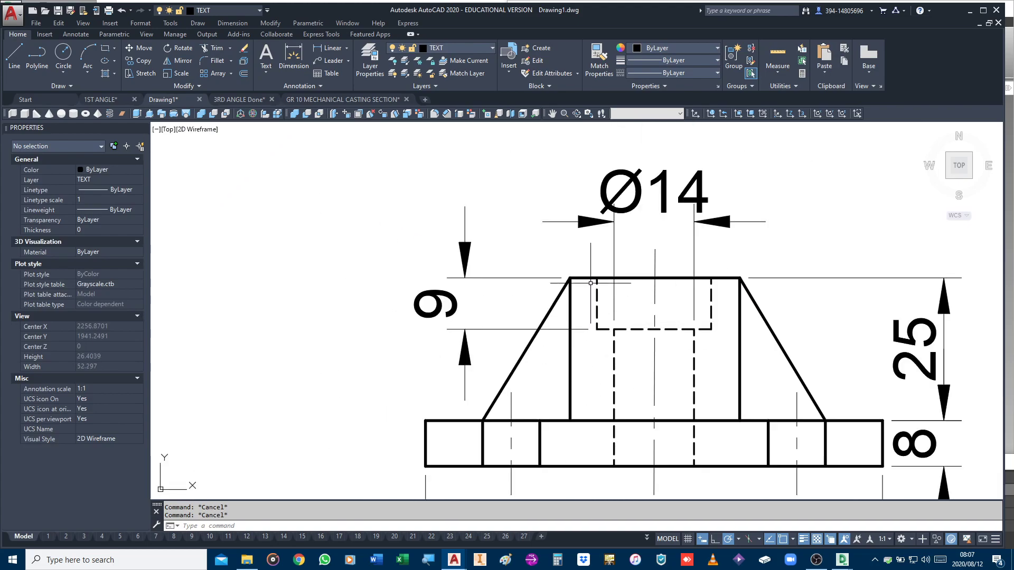
scroll(647, 351, "down", 1)
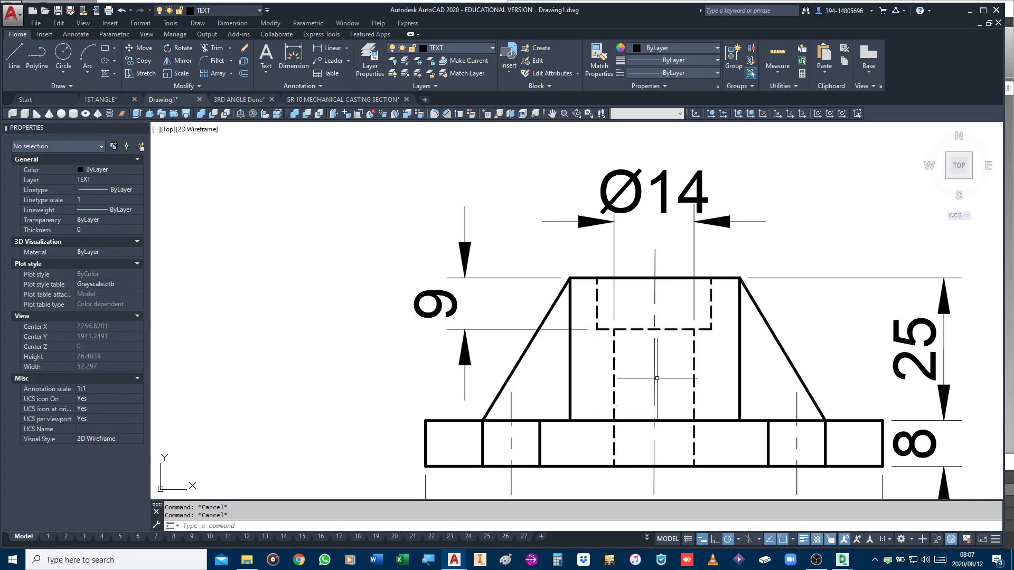
scroll(641, 375, "down", 2)
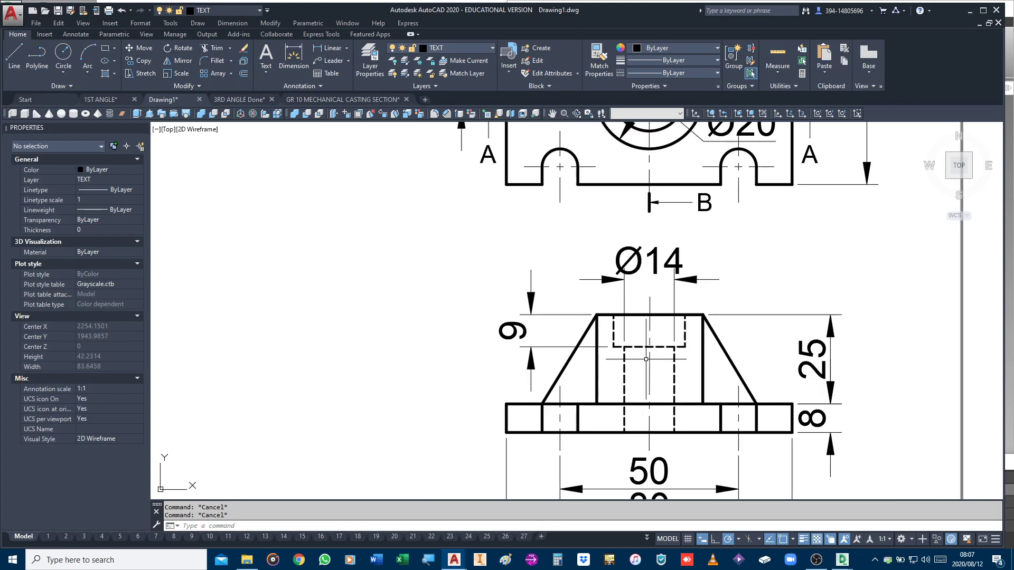
scroll(294, 351, "down", 2)
scroll(936, 358, "up", 5)
scroll(407, 341, "down", 3)
scroll(526, 336, "up", 3)
scroll(527, 337, "down", 3)
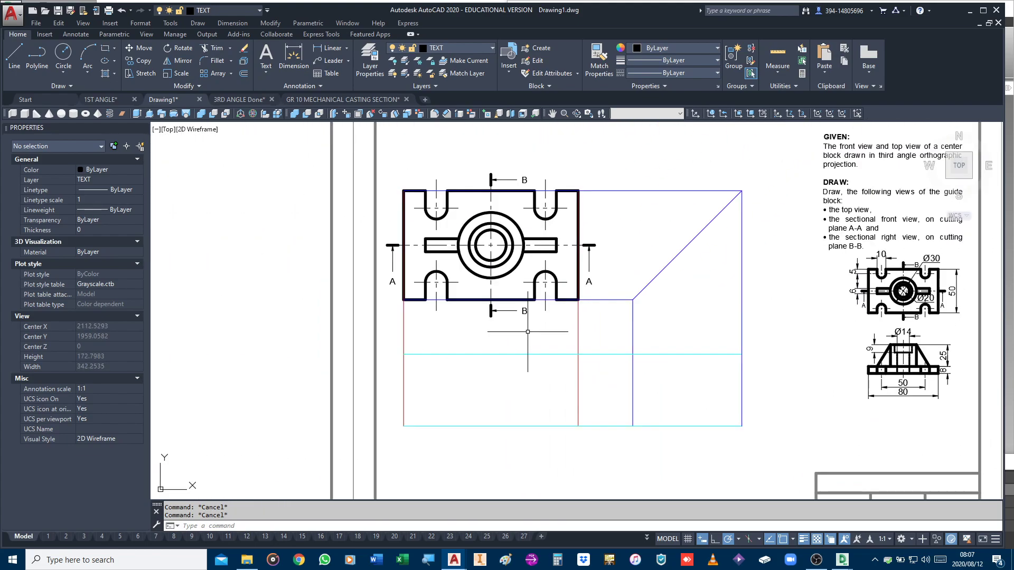
Step: On the CONSTRUCTION layer, draw a line from the innermost circle's right quadrant straight down to the front view's base line
left_click(442, 49)
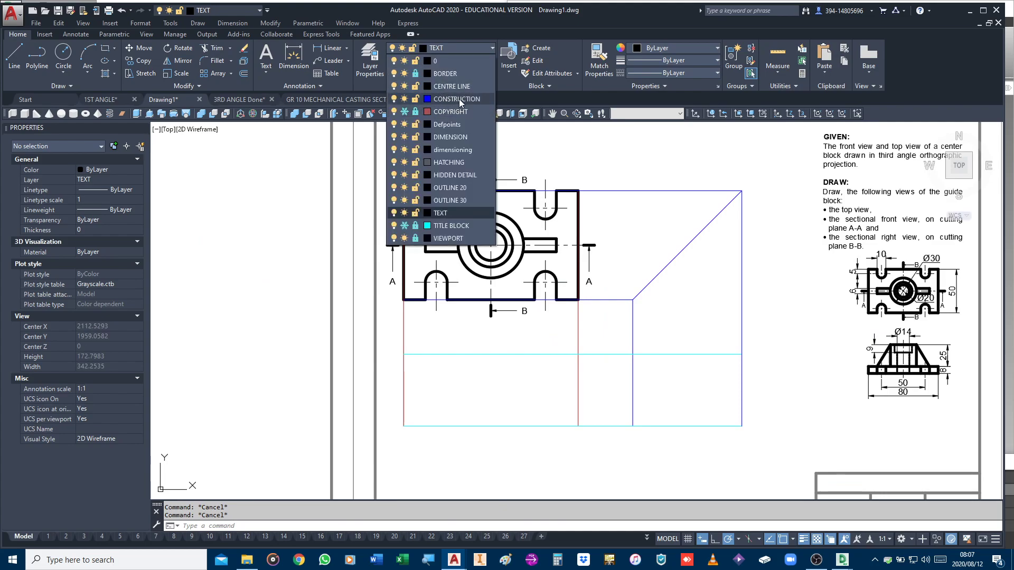
left_click(457, 99)
scroll(550, 333, "up", 4)
scroll(599, 314, "down", 2)
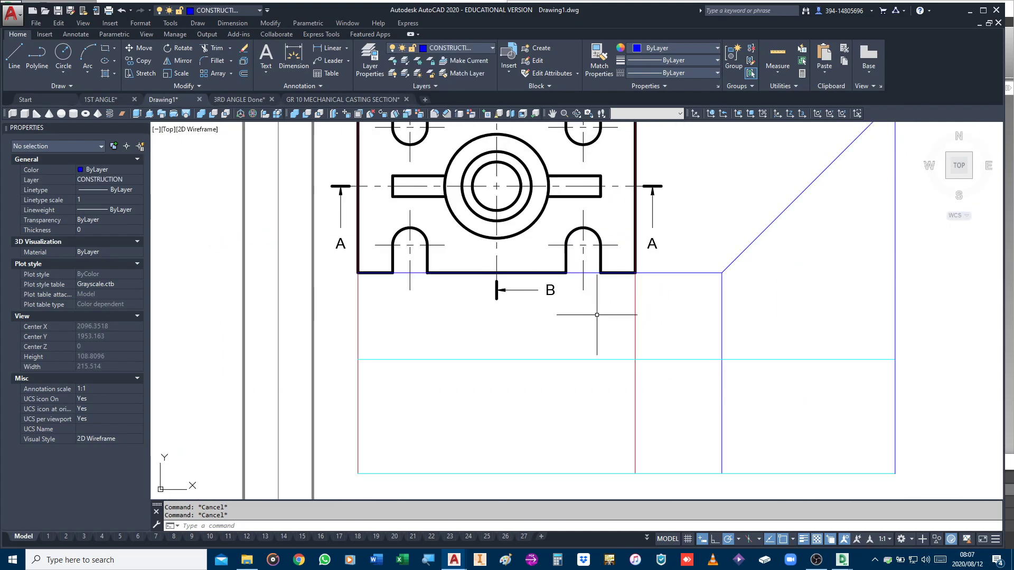
type("l")
key("Return")
left_click(496, 186)
left_click(520, 374)
left_click(521, 473)
key("Return")
Step: Project the innermost circle's left quadrant straight down to the front view's base line
key("Return")
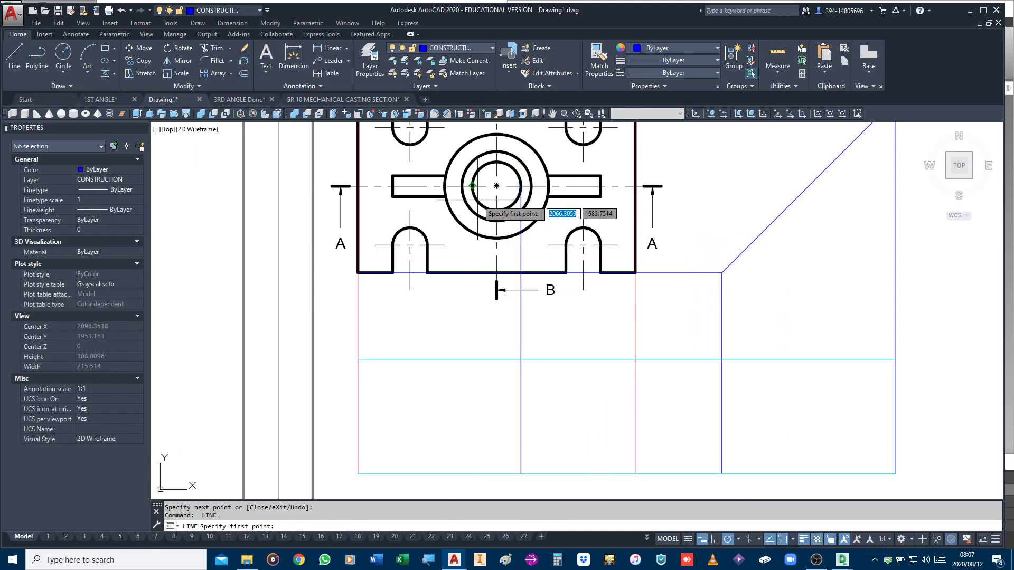
left_click(472, 186)
left_click(472, 474)
key("Return")
Step: Project the middle circle's left and right quadrants into the front view and outline the counterbore 9 mm deep below the upper line
key("Return")
left_click(462, 186)
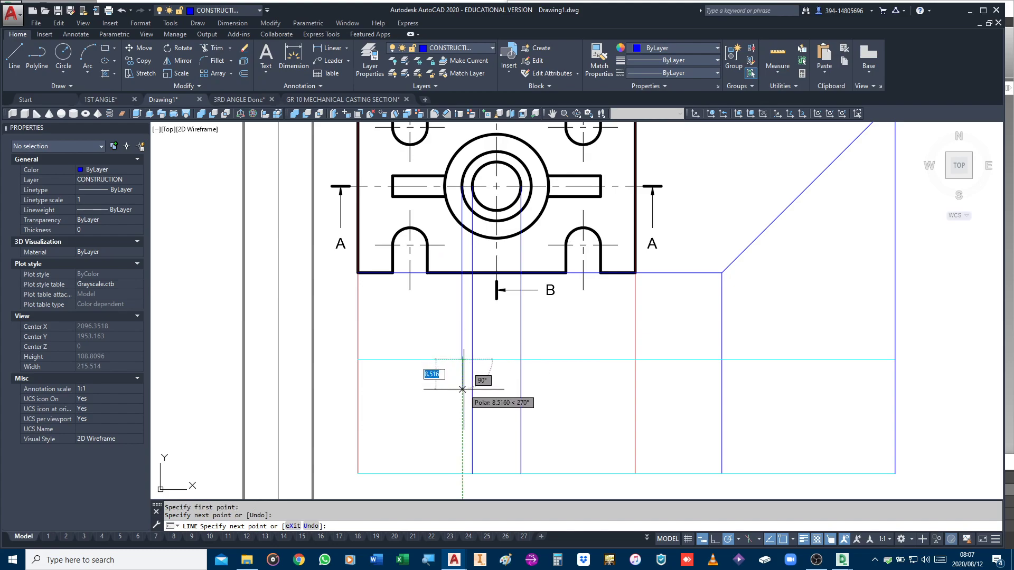
type("9")
key("Return")
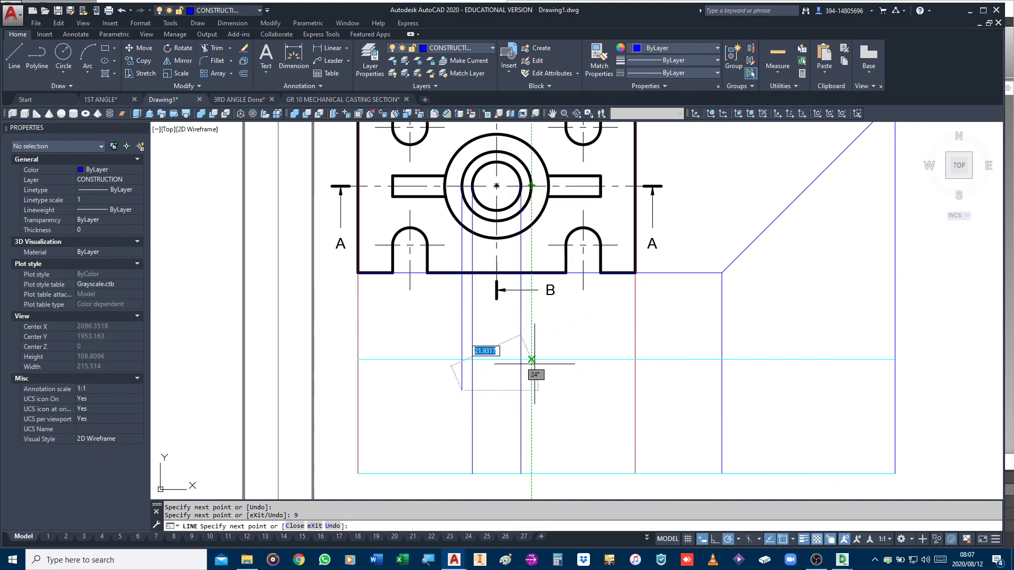
left_click(531, 391)
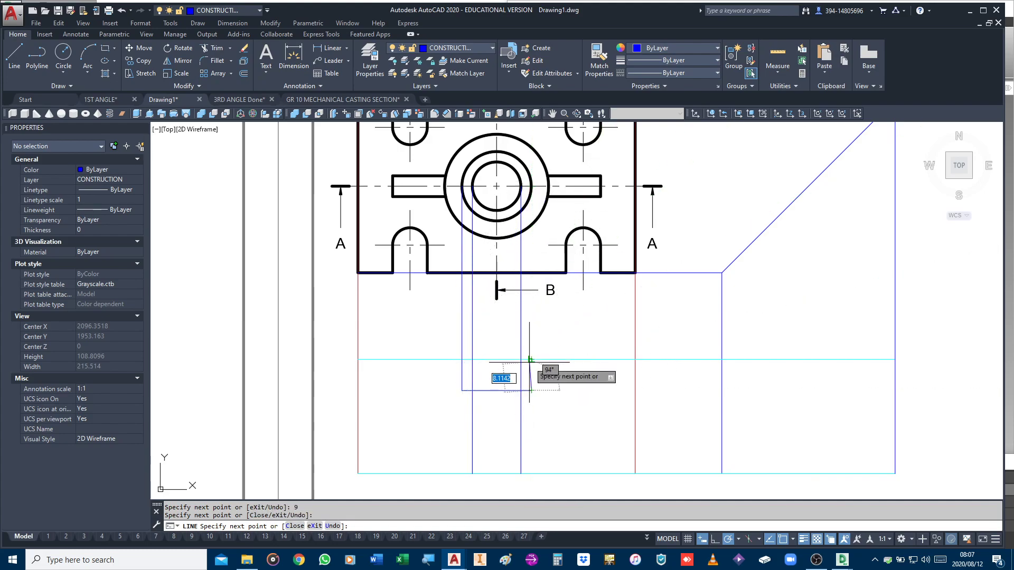
left_click(531, 359)
left_click(531, 186)
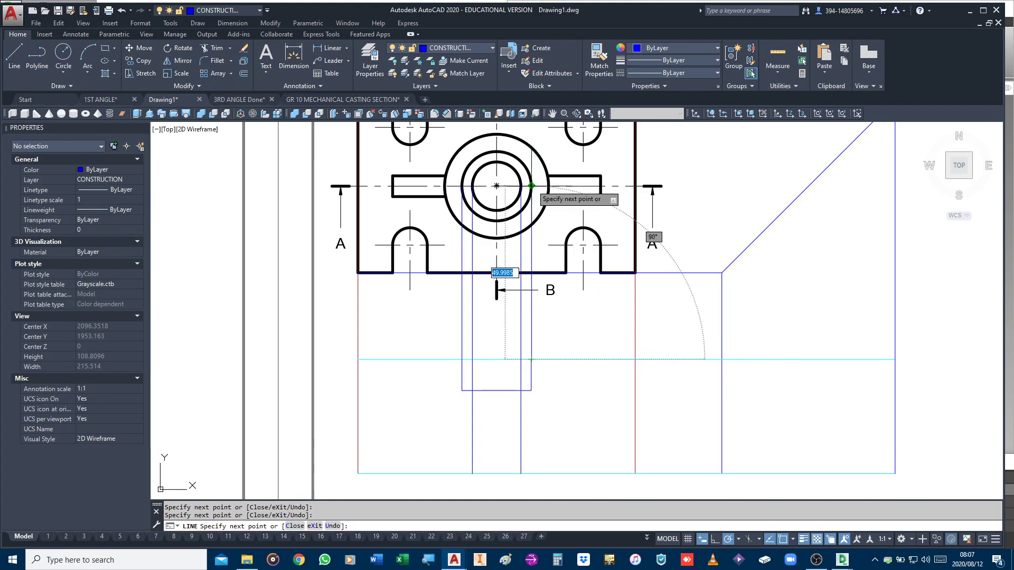
key("Return")
Step: Trim the two inner hole projection lines out of the counterbore area in the front view
type("TR")
key("Return")
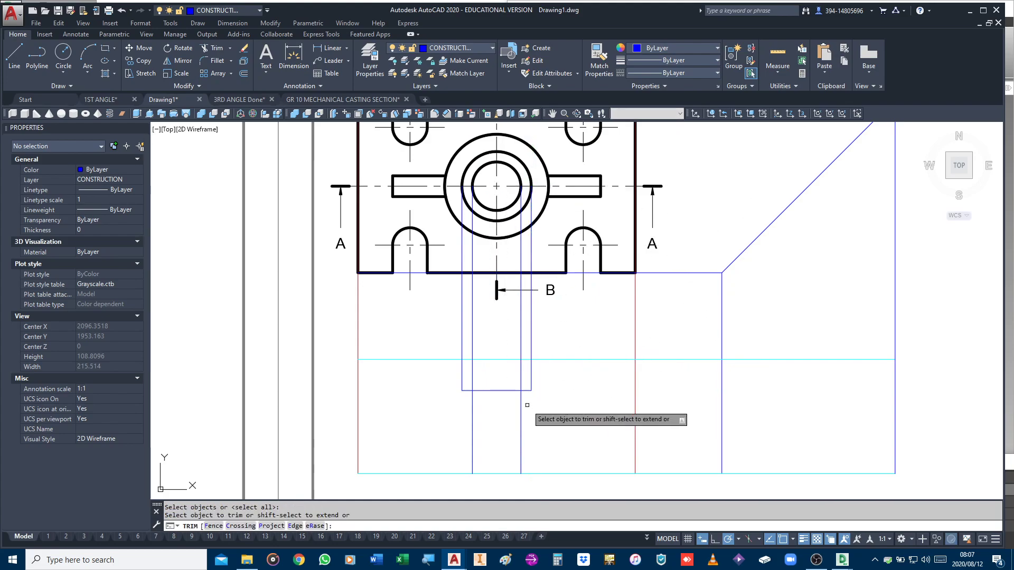
key("Return")
left_click(472, 373)
left_click(474, 373)
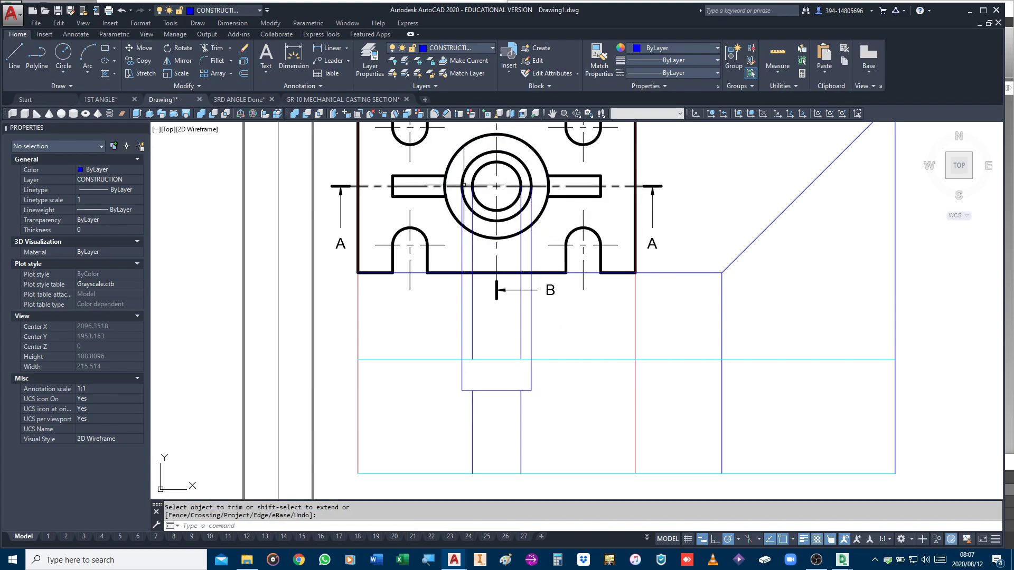
Step: Match the counterbore and hole lines in the front view to the properties of the top view's thick outline
left_click(587, 188)
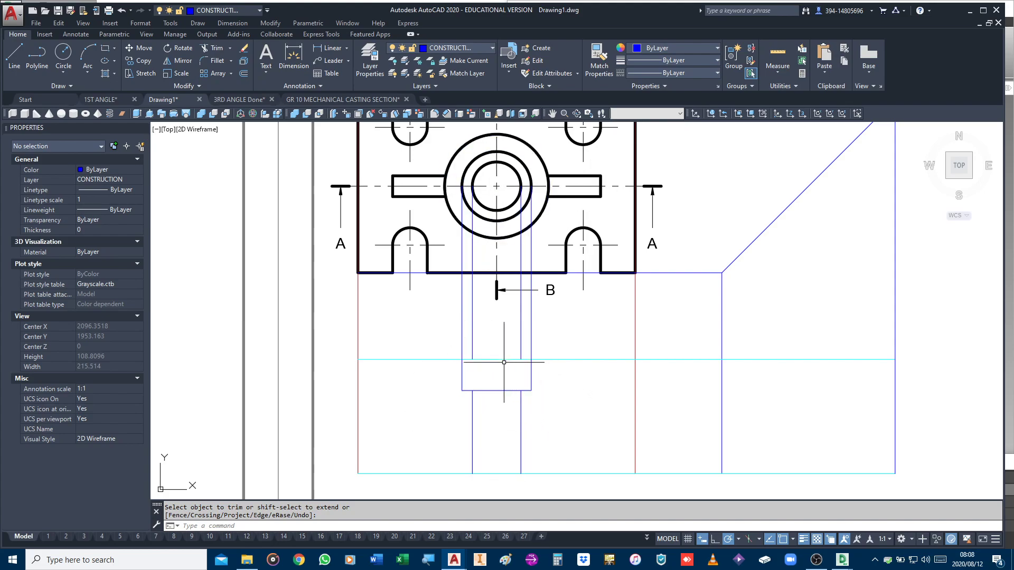
key("Return")
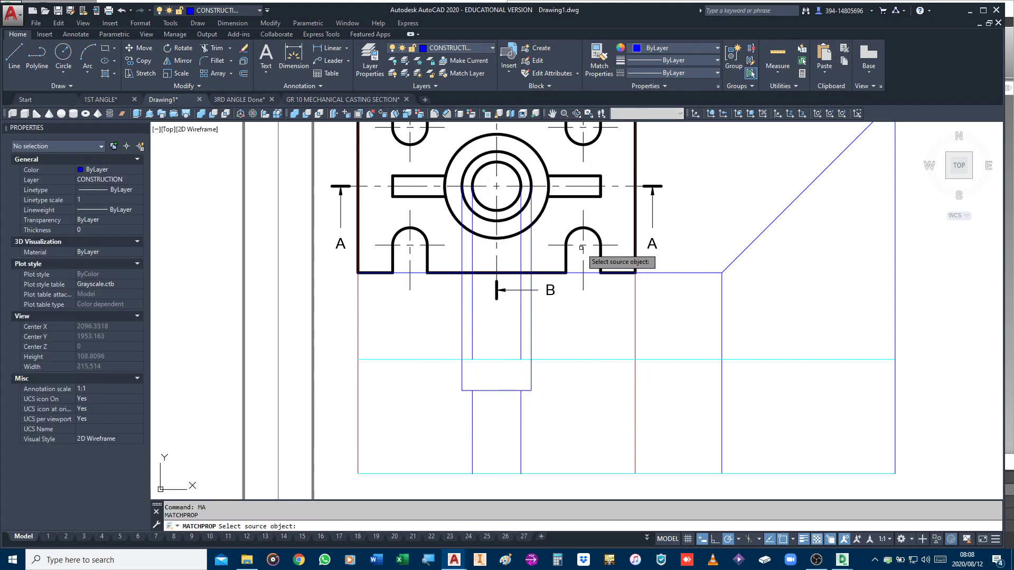
left_click(567, 252)
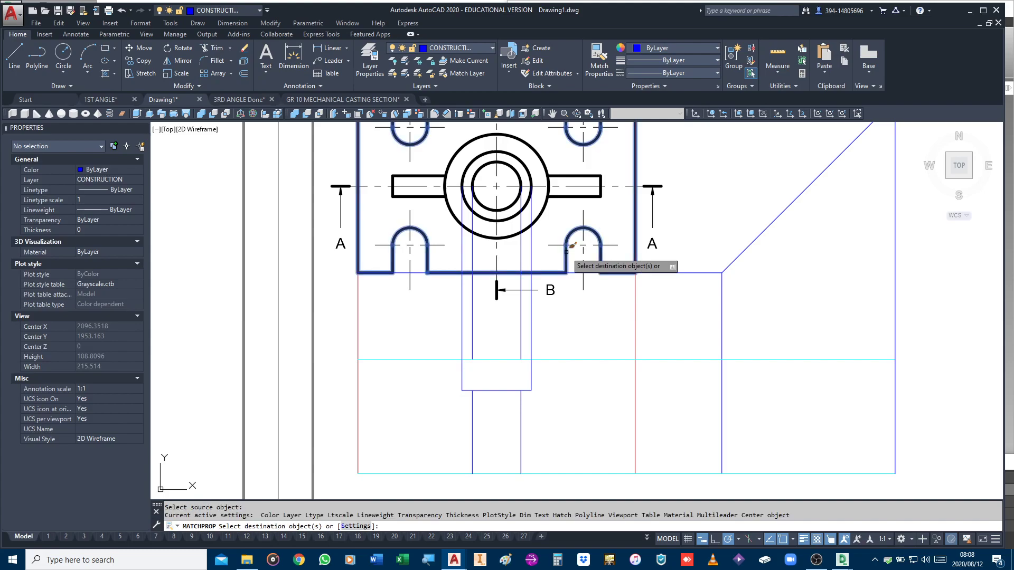
left_click(532, 371)
left_click(528, 416)
left_click(528, 417)
left_click(467, 438)
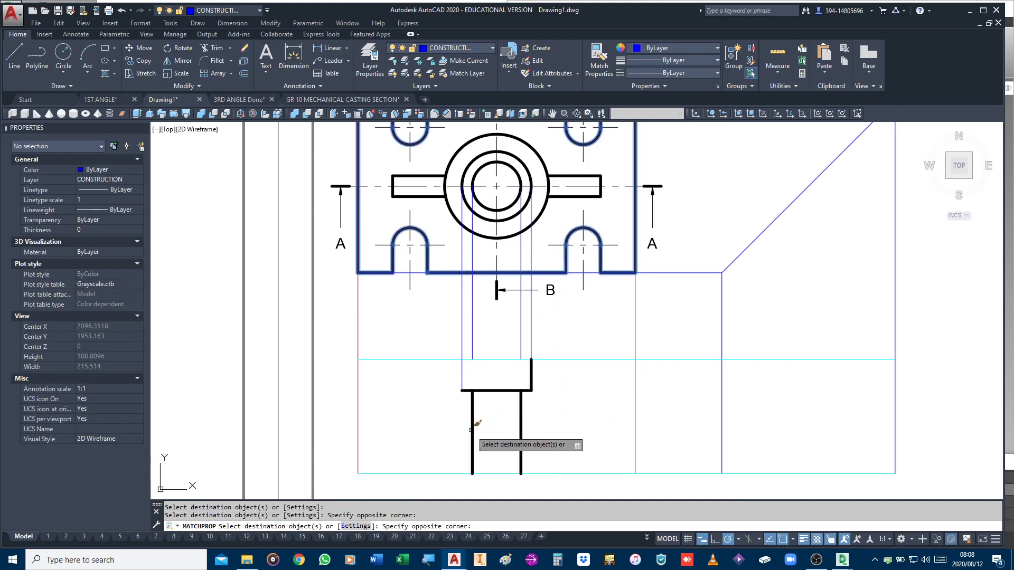
left_click(461, 372)
key("Return")
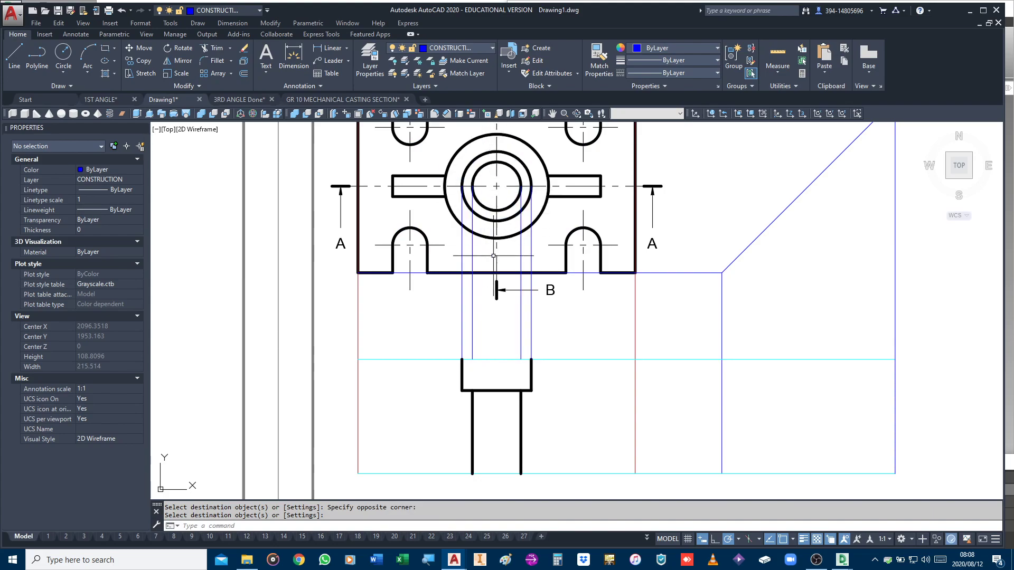
scroll(492, 254, "down", 3)
scroll(668, 361, "up", 5)
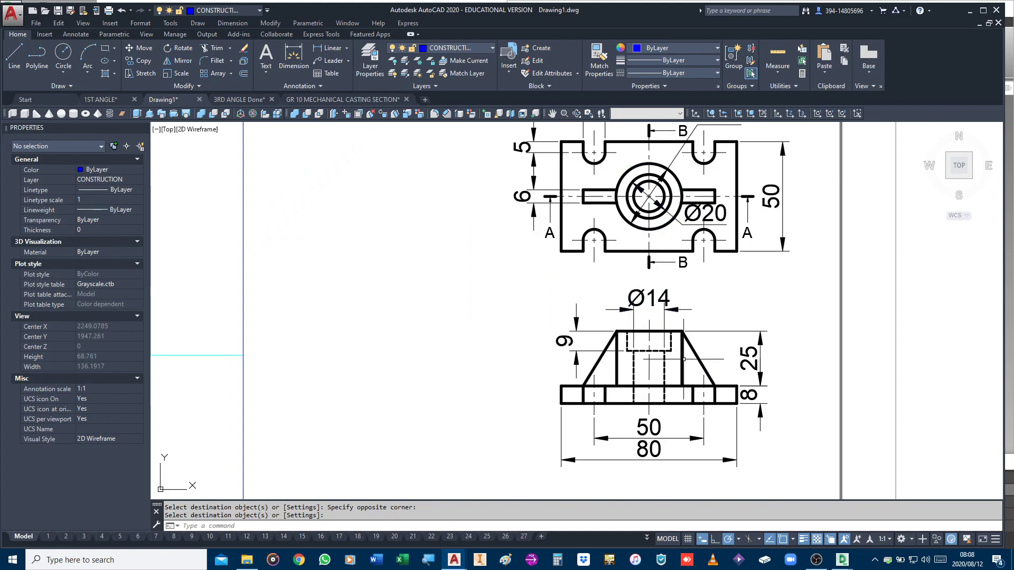
Step: Highlight the two vertical side edges of the cylindrical boss in the given front view for reference
key("Return")
left_click(682, 359)
left_click(623, 373)
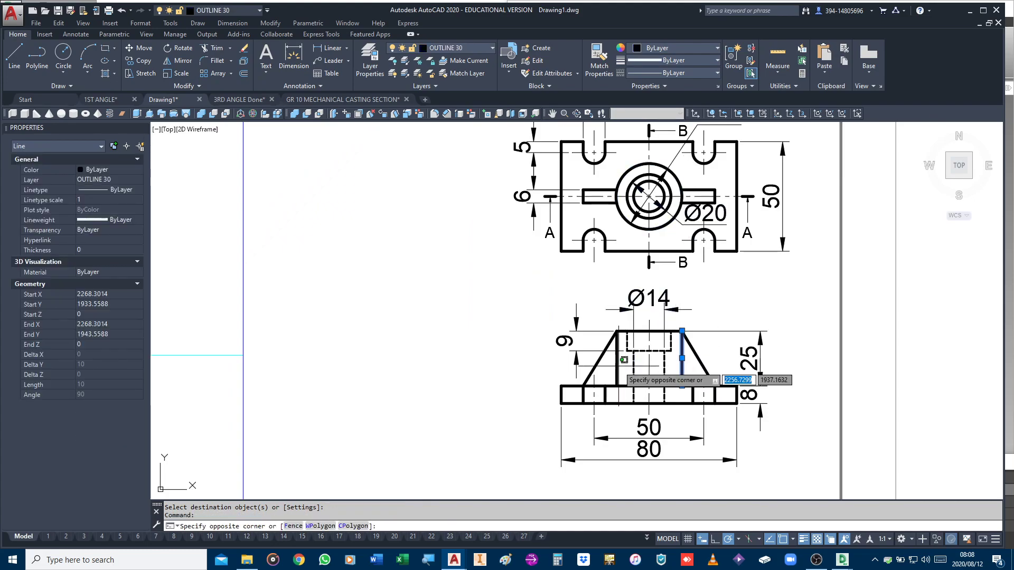
left_click(624, 359)
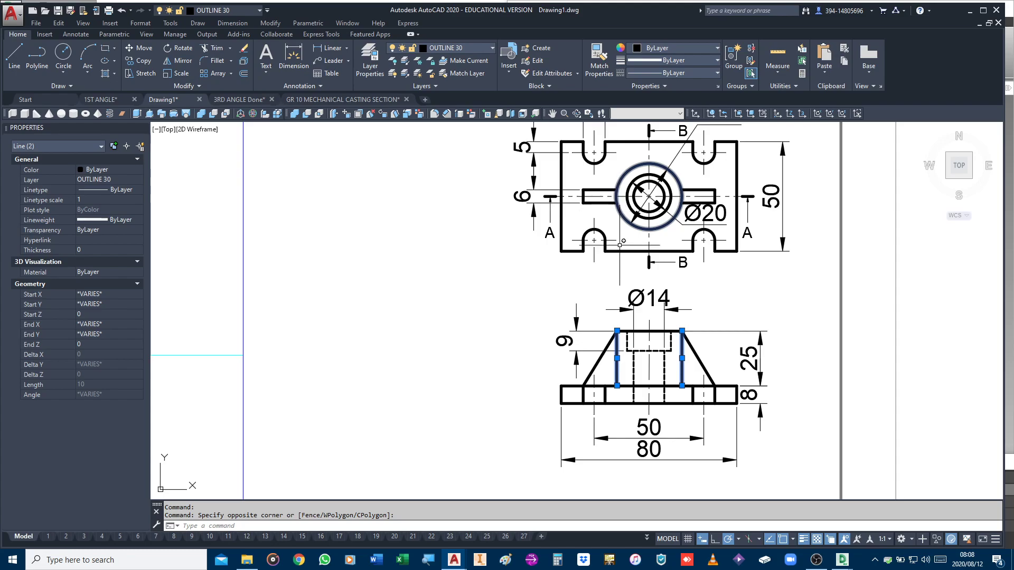
key("Escape")
key("Escape")
Step: Project the outer circle's right quadrant to the front view's upper line, continue 25 mm down, then run horizontally to the right boundary line
scroll(294, 354, "down", 3)
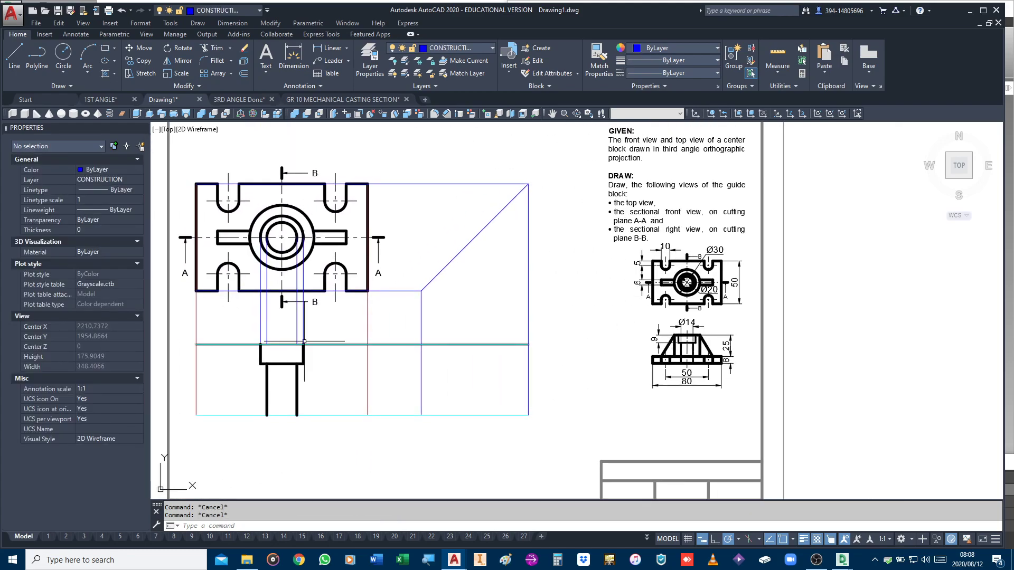
middle_click_drag(399, 344, 566, 351)
type("L")
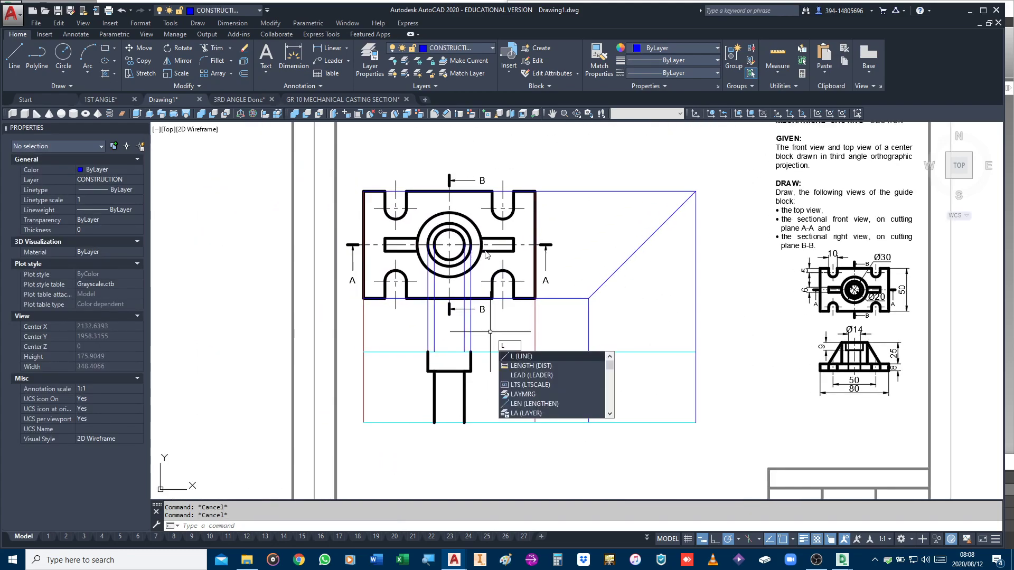
key("Return")
left_click(480, 245)
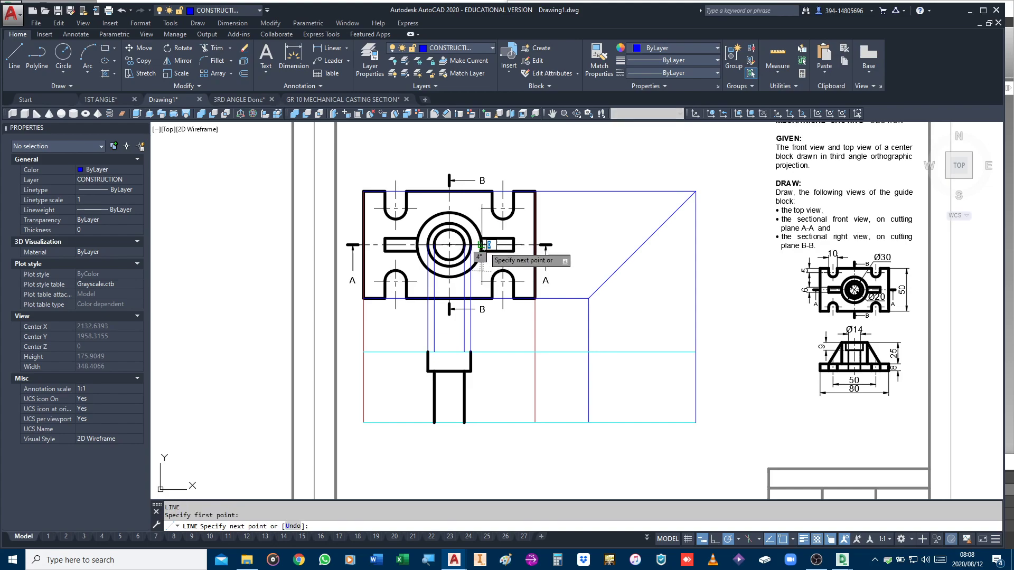
left_click(481, 351)
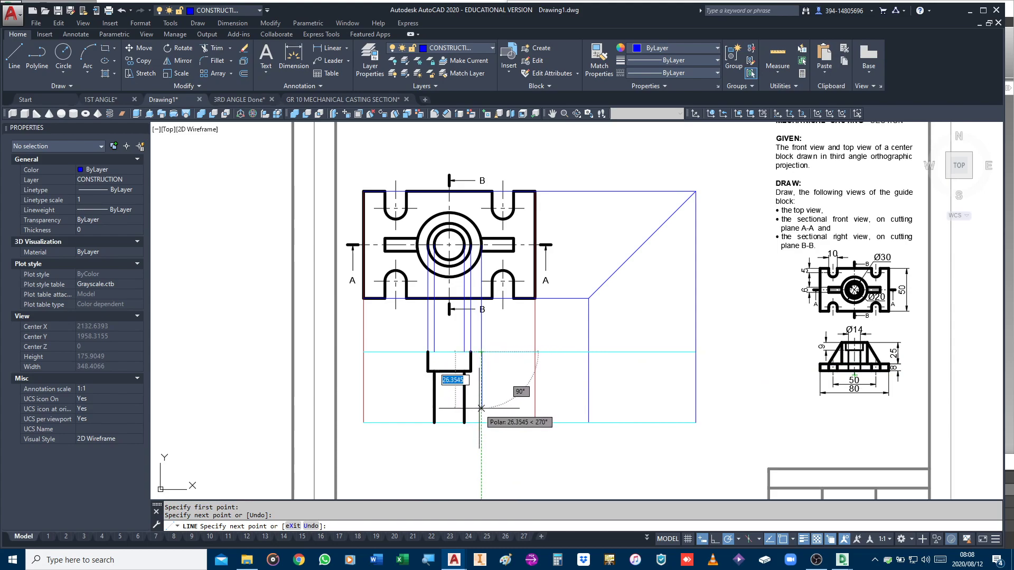
type("25")
key("Return")
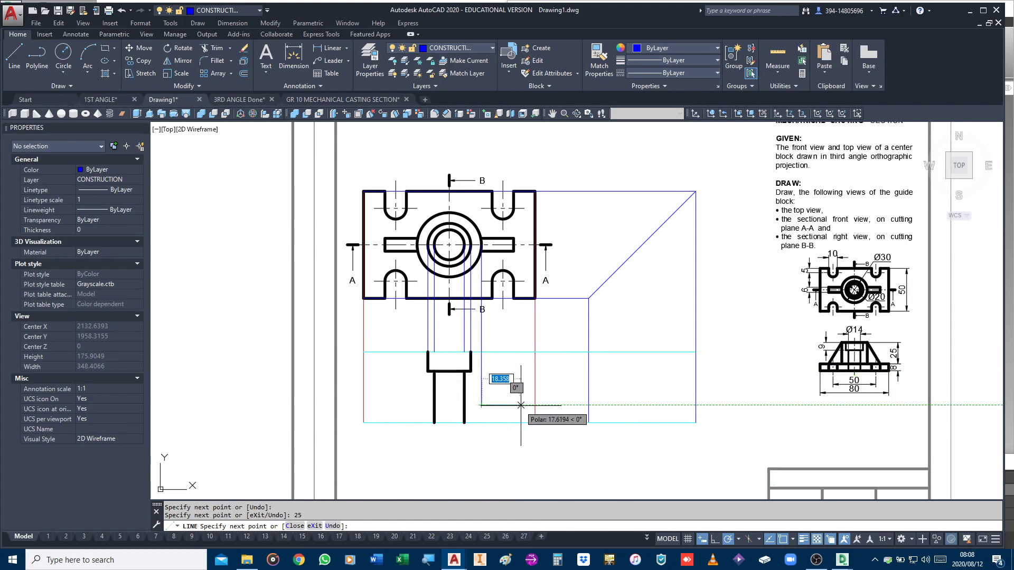
left_click(535, 405)
key("Return")
Step: Project the outer circle's left quadrant to the front view's upper line, continue 25 mm down, then run horizontally to the left boundary line
key("Return")
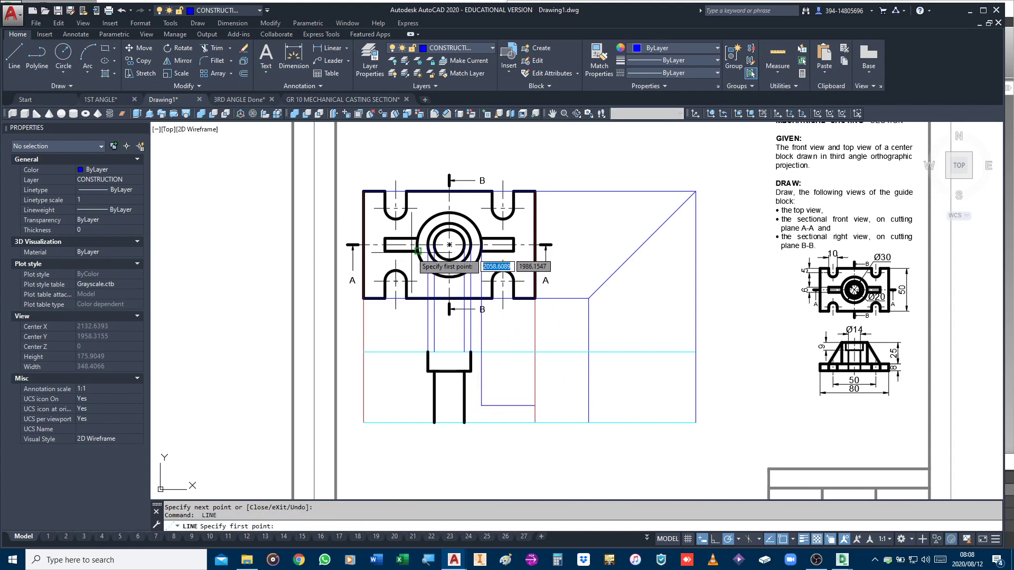
left_click(417, 245)
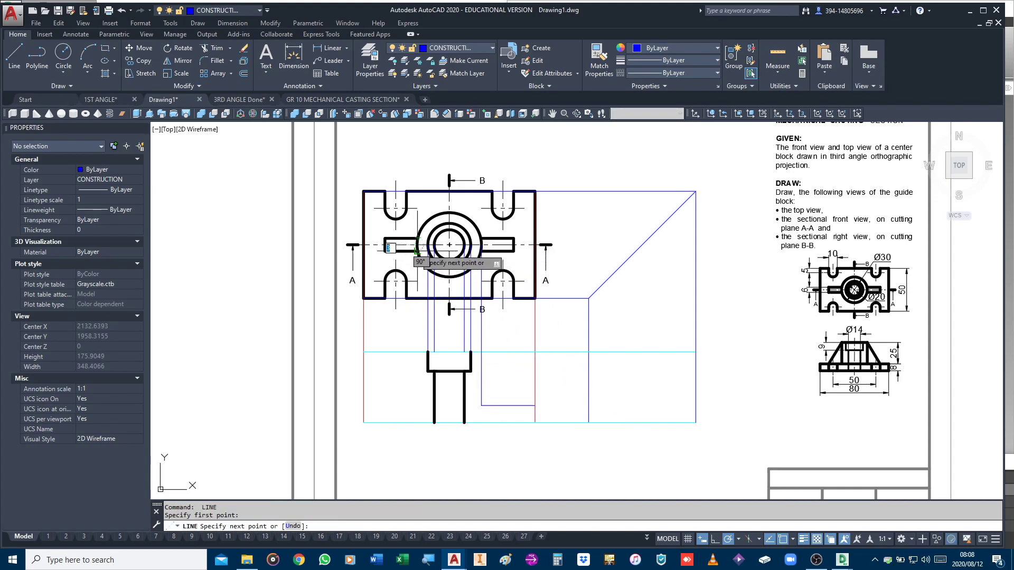
left_click(417, 352)
type("25")
key("Return")
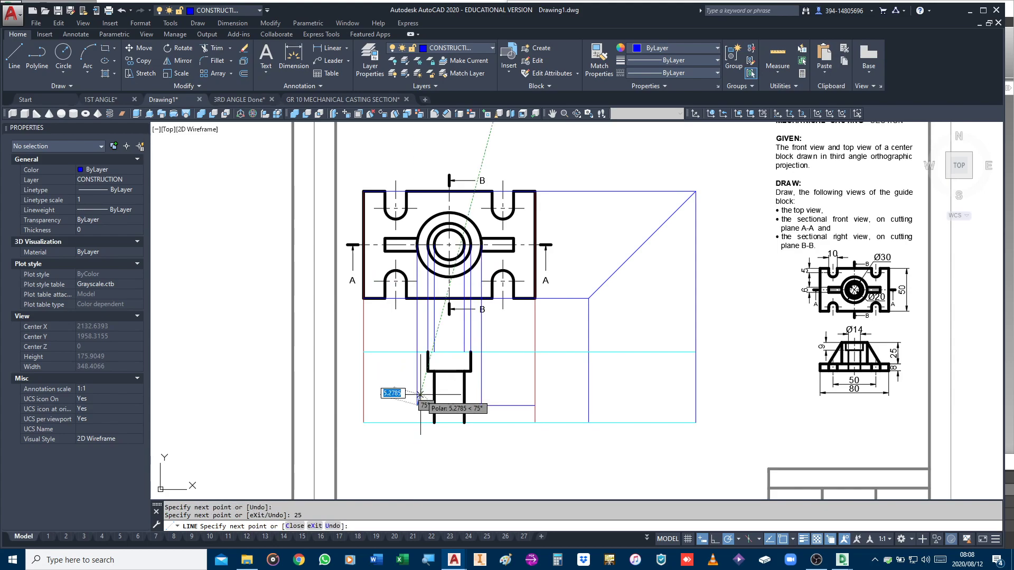
left_click(363, 405)
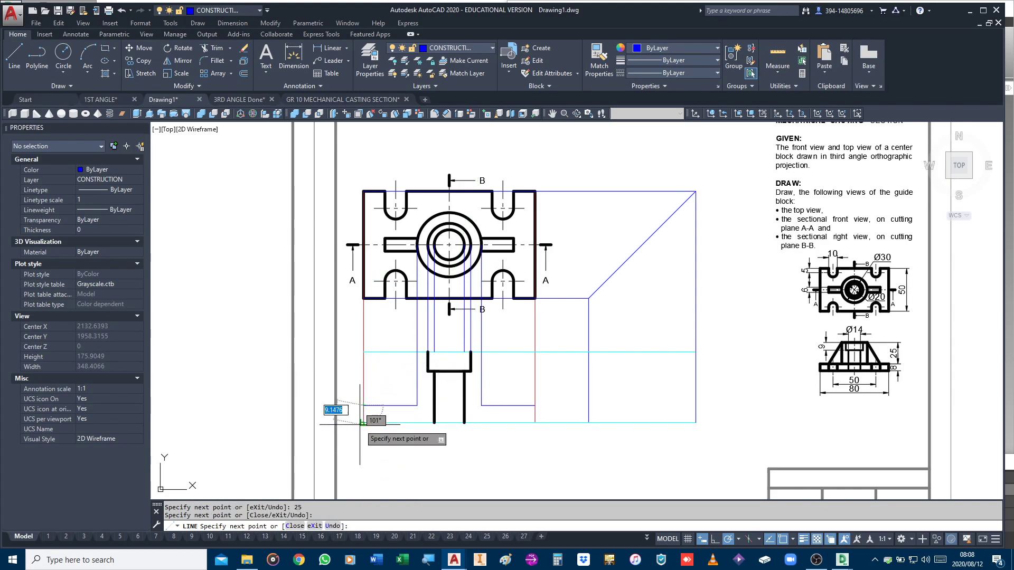
Step: Close the base plate outline down the left side, along the base line and up the right side
left_click(363, 422)
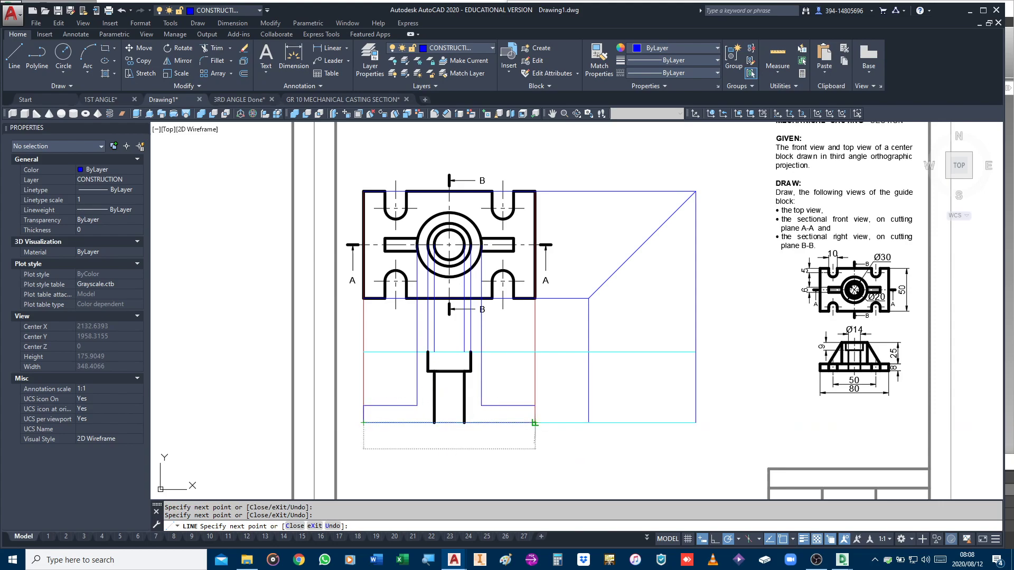
left_click(534, 405)
key("Return")
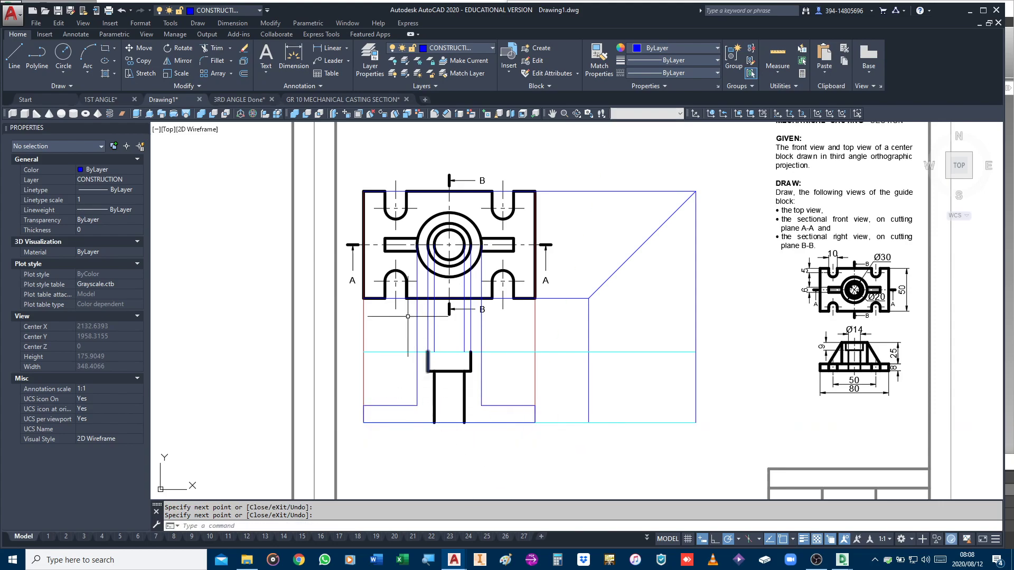
Step: Match the boss sides and base plate outline in the front view to the properties of the thick counterbore line
type("MA")
key("Return")
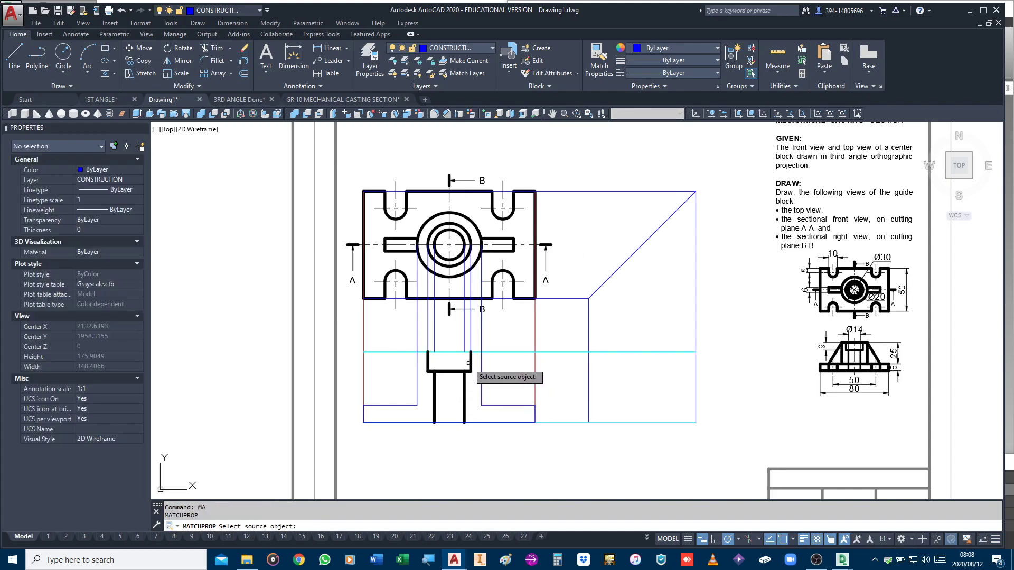
left_click(472, 363)
left_click(476, 334)
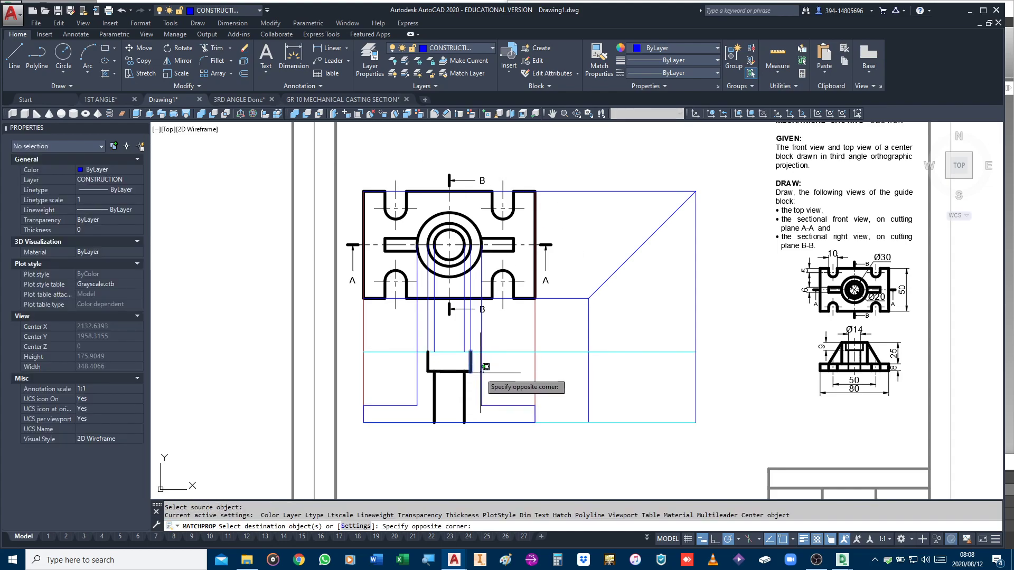
left_click(518, 417)
left_click(551, 447)
left_click(469, 365)
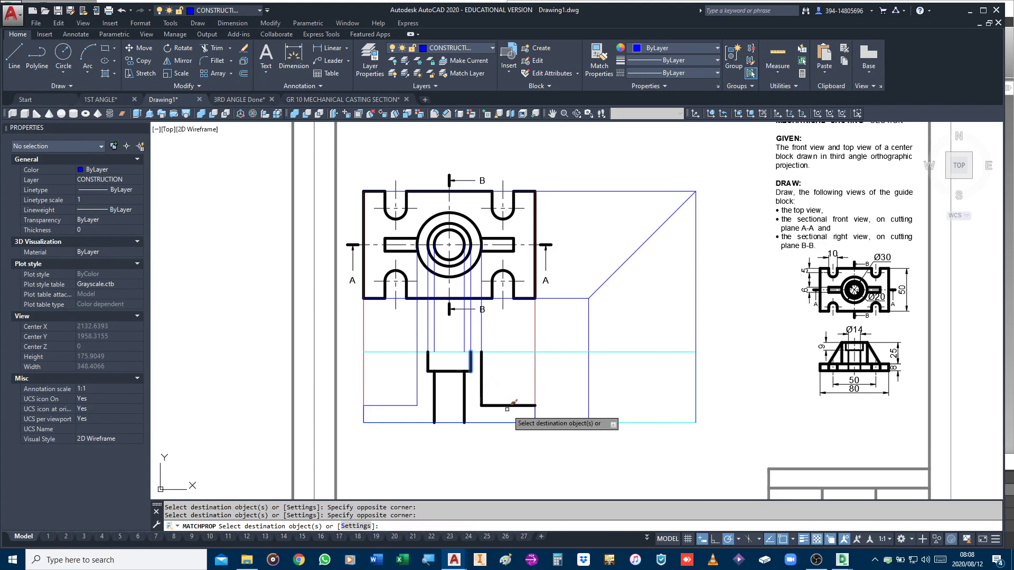
left_click(538, 407)
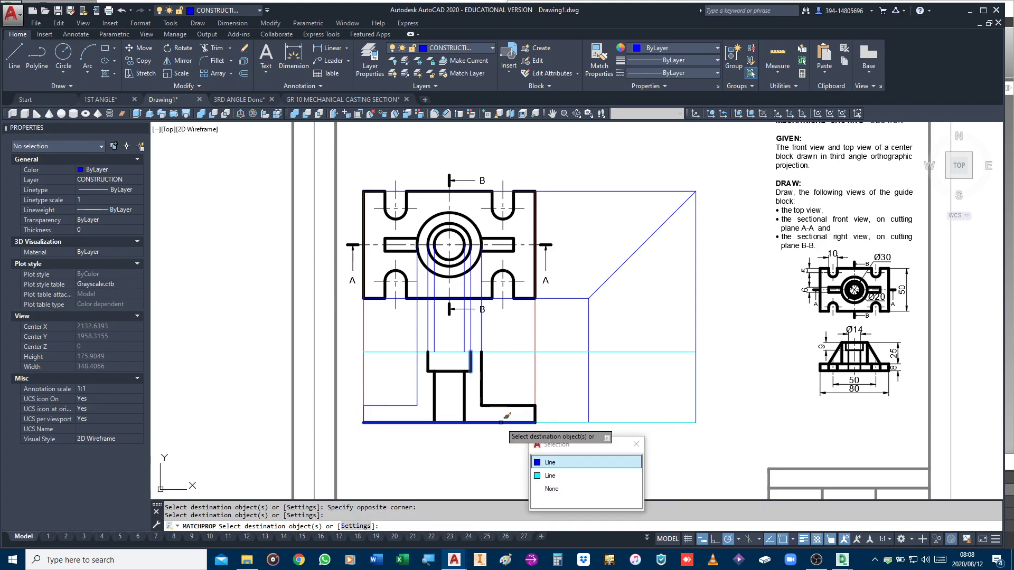
left_click(366, 411)
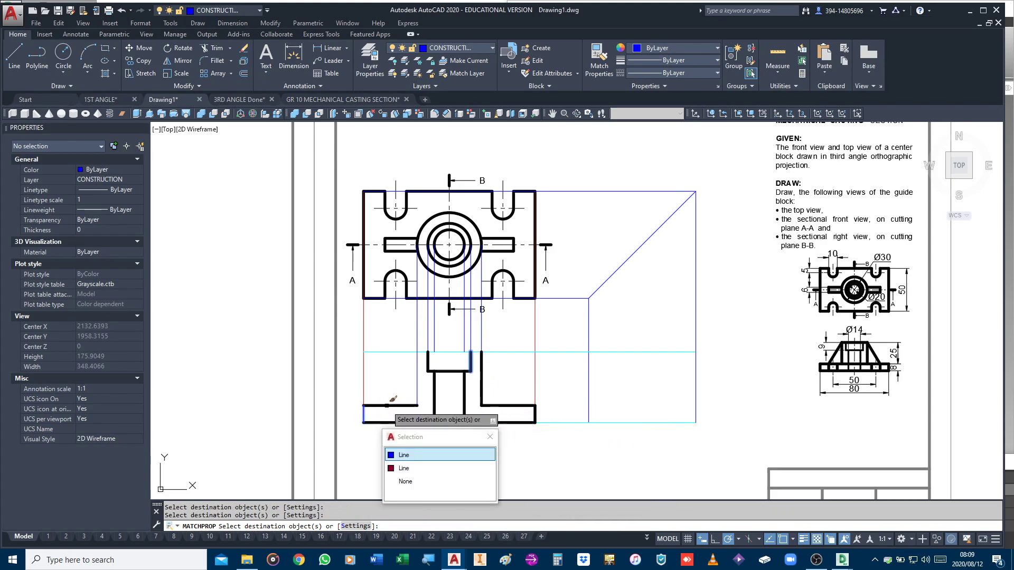
left_click(397, 445)
left_click(418, 391)
key("Escape")
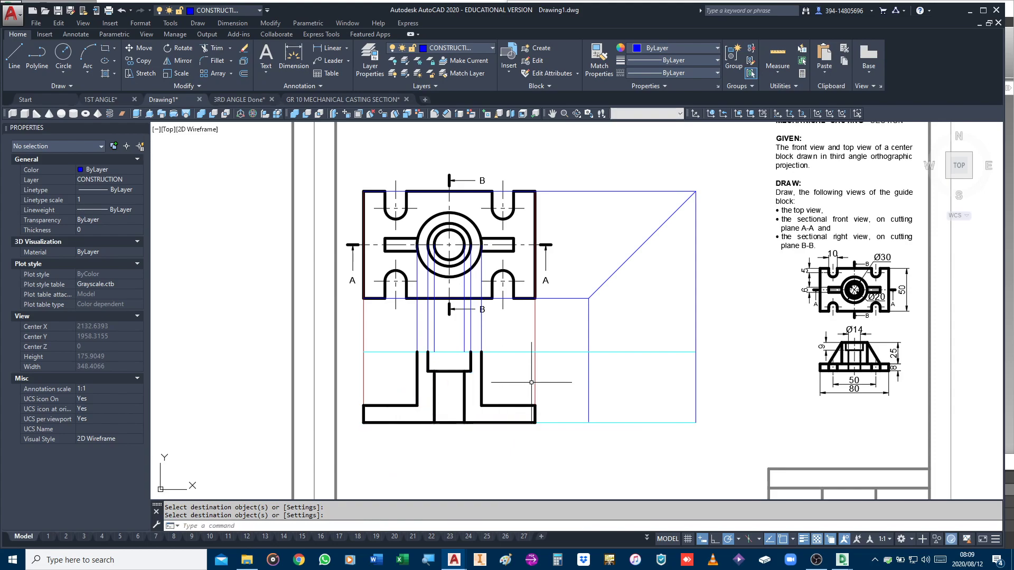
Step: Draw a line across the top of the boss in the front view, joining its two vertical side edges
scroll(502, 377, "up", 2)
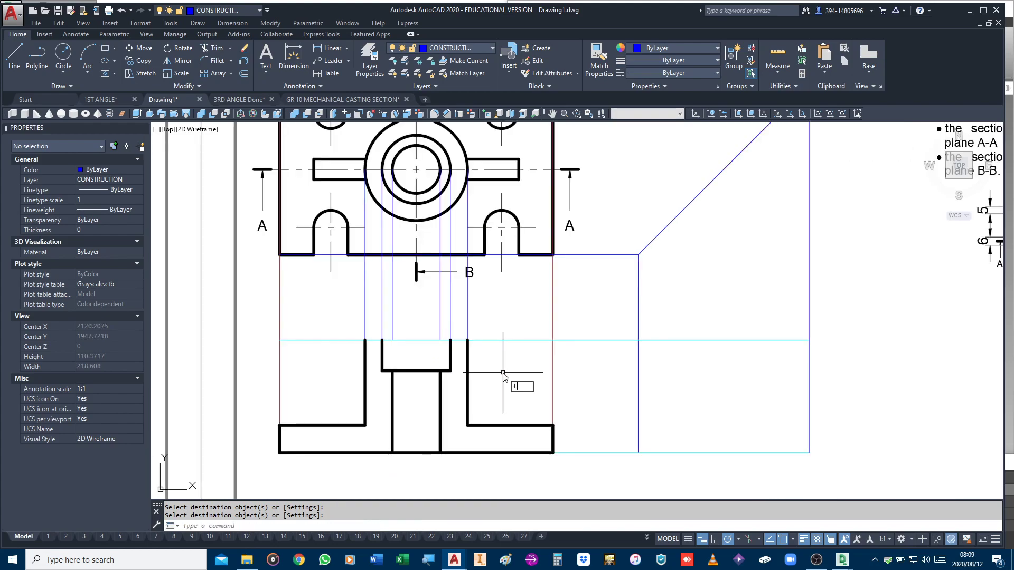
key("Return")
left_click(365, 341)
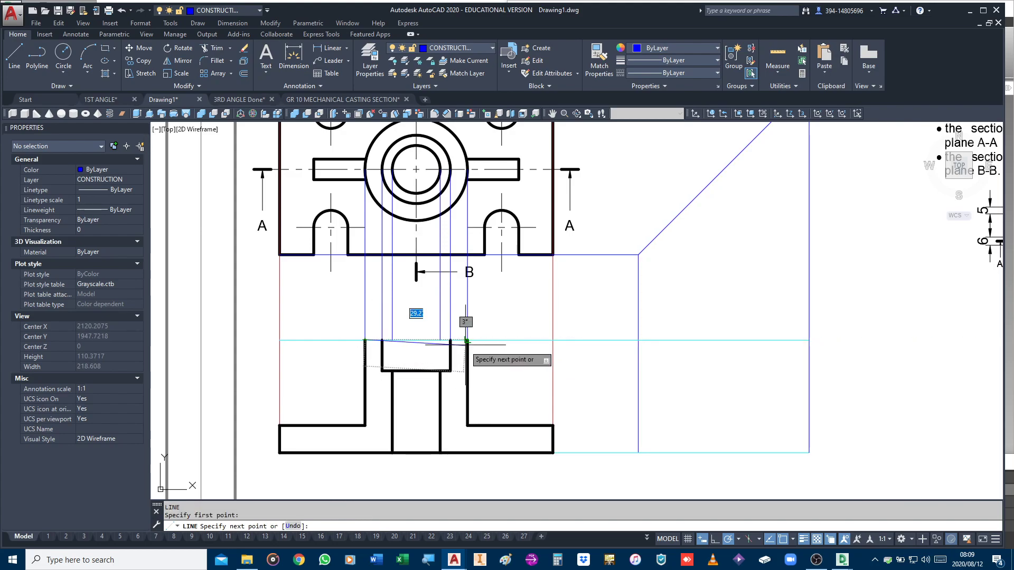
left_click(446, 347)
scroll(448, 353, "down", 4)
key("Return")
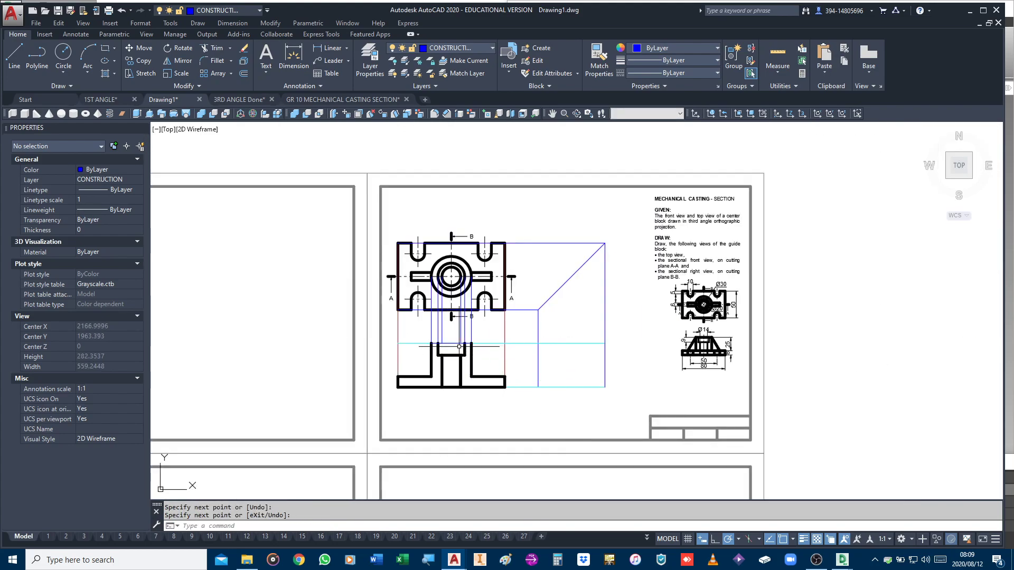
Step: Match the boss's top line in the front view to the properties of the thick counterbore side line
scroll(459, 347, "up", 4)
type("MA")
key("Return")
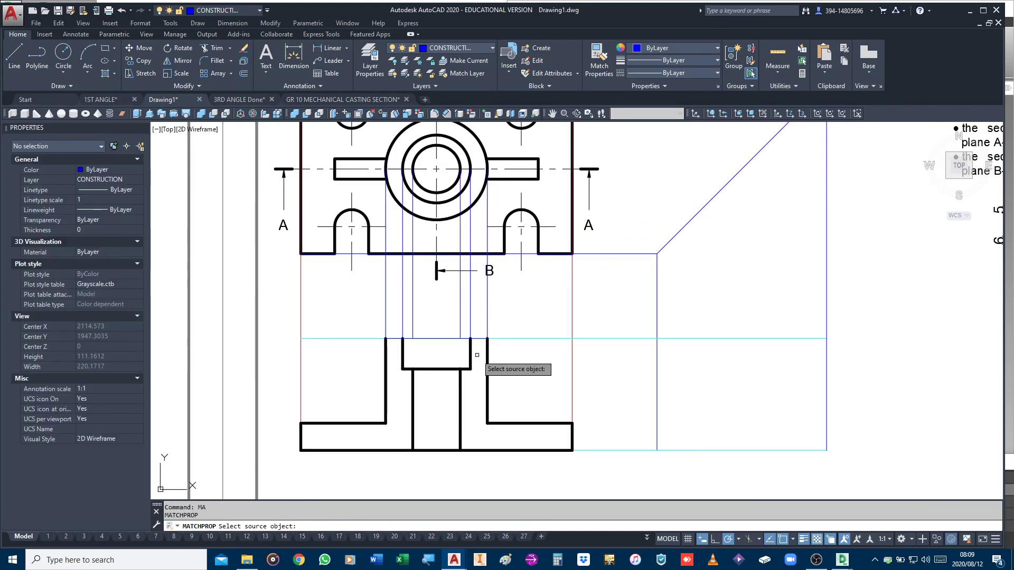
left_click(469, 353)
scroll(451, 348, "up", 2)
left_click(446, 332)
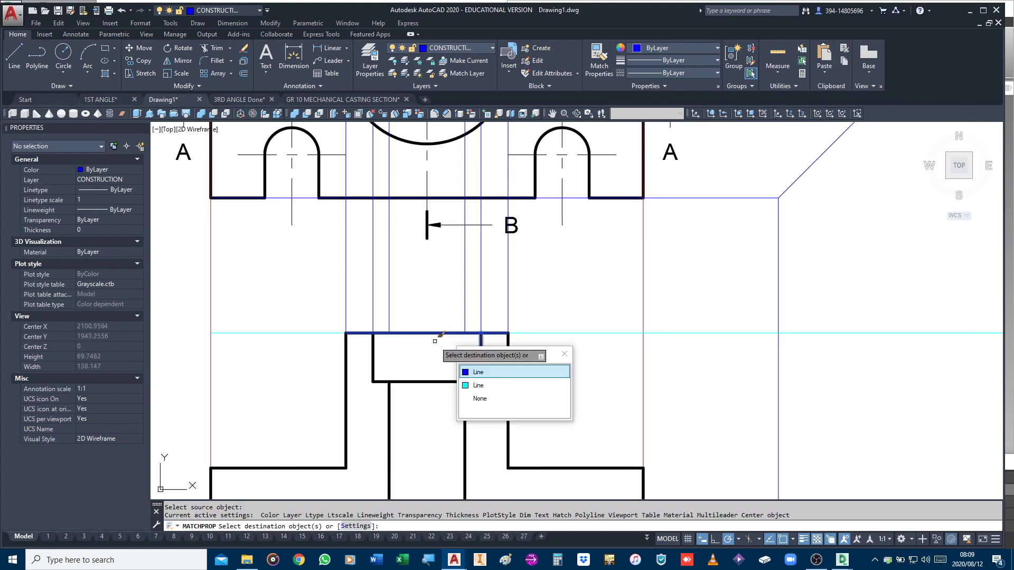
left_click(464, 372)
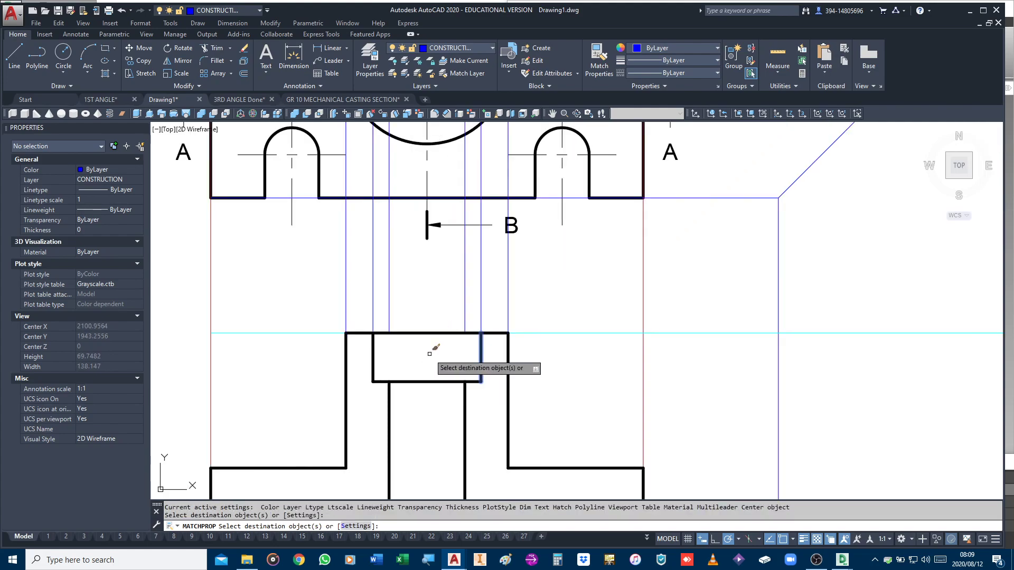
key("Escape")
key("Escape")
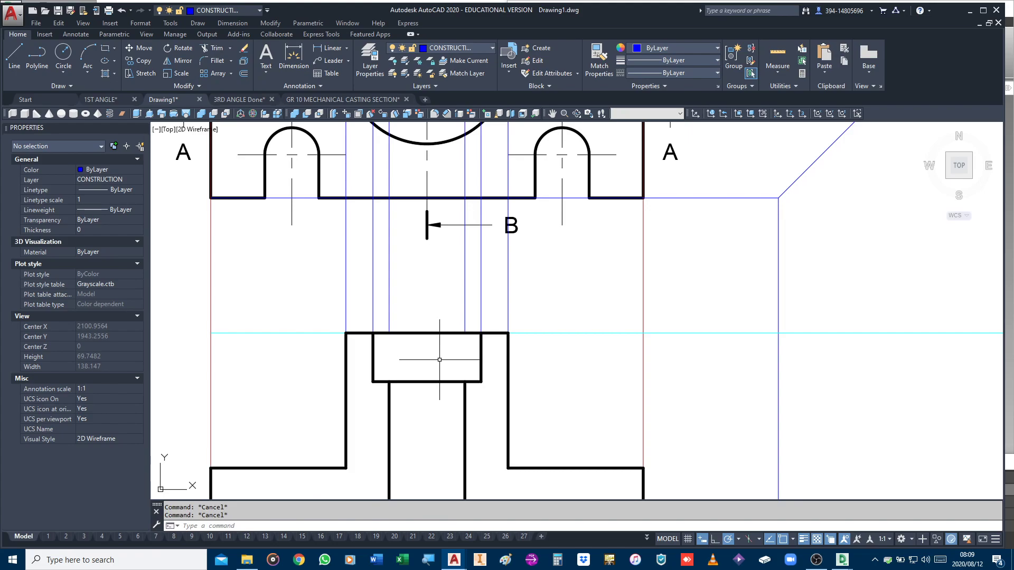
Step: Erase the boss's top line in the front view, then undo the erasure
left_click(441, 333)
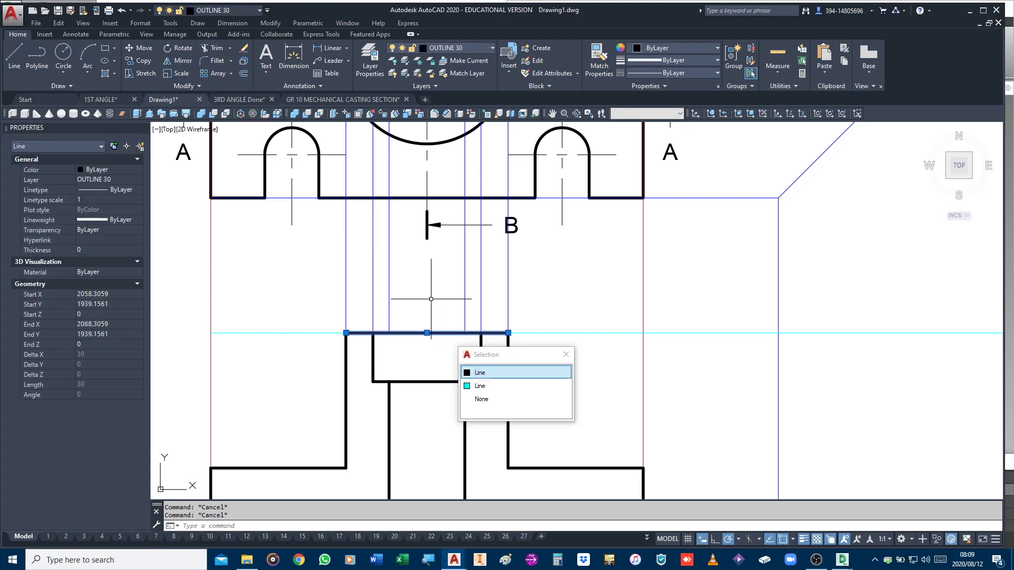
key("Delete")
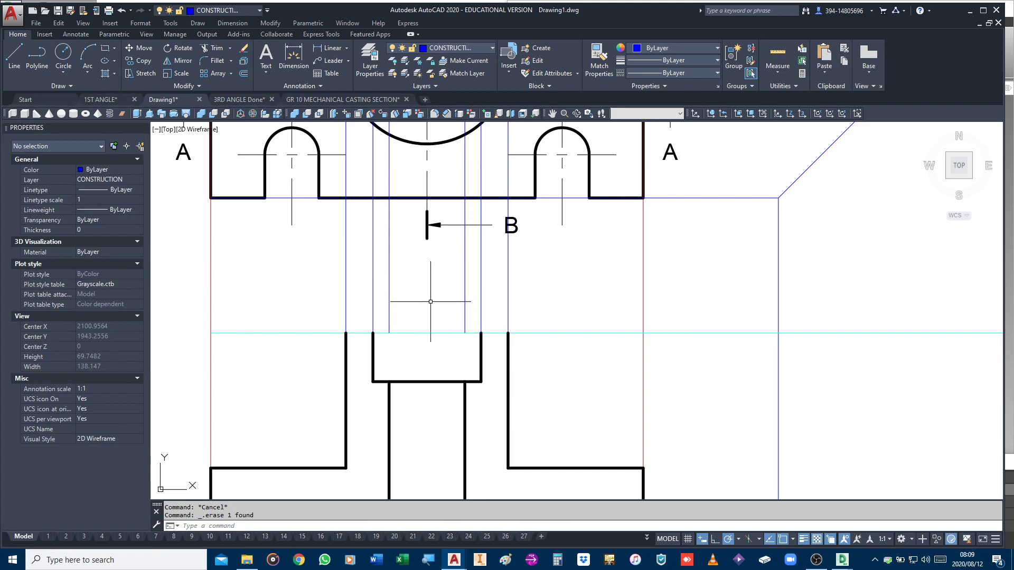
key("ctrl+z")
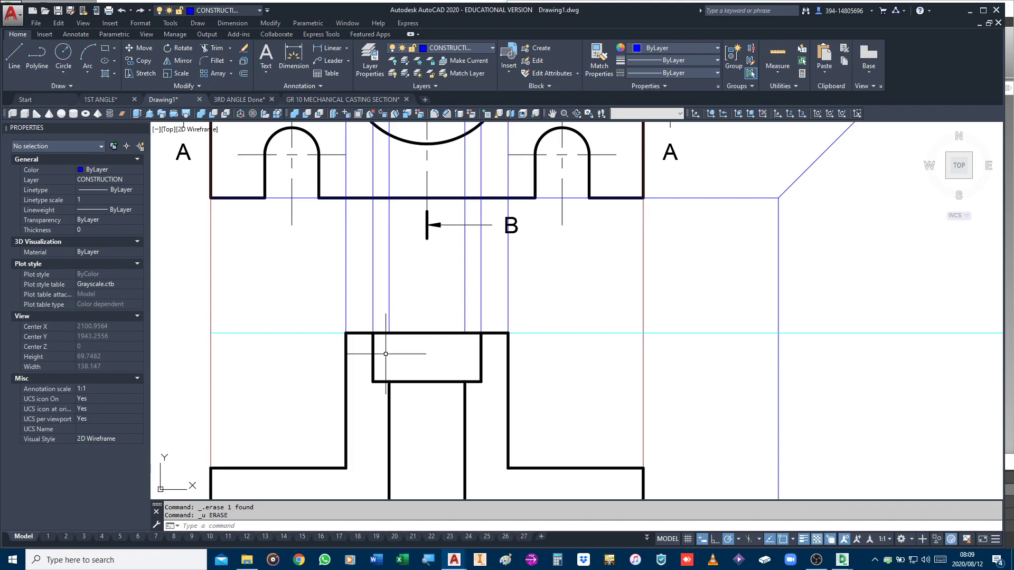
Step: Project the right rib's outer lower corner from the top view straight down to the base plate's upper edge
scroll(386, 353, "down", 2)
scroll(525, 322, "down", 3)
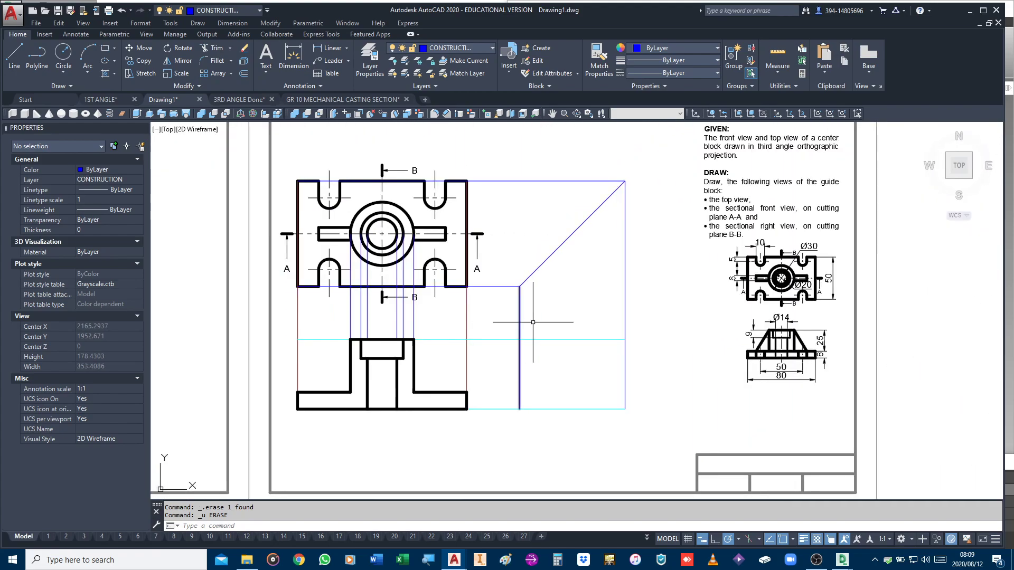
scroll(800, 327, "up", 4)
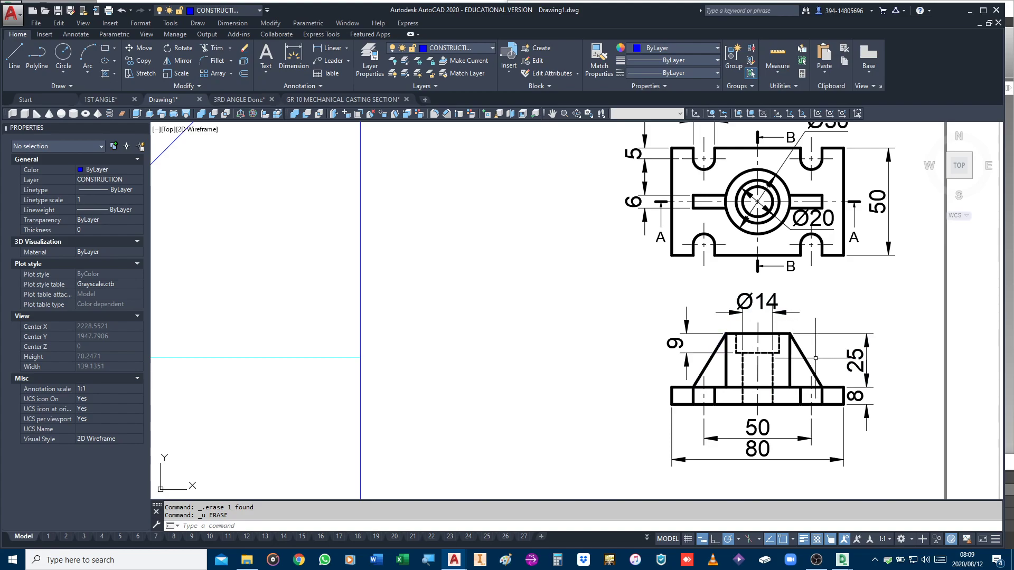
scroll(654, 360, "down", 4)
scroll(469, 278, "up", 3)
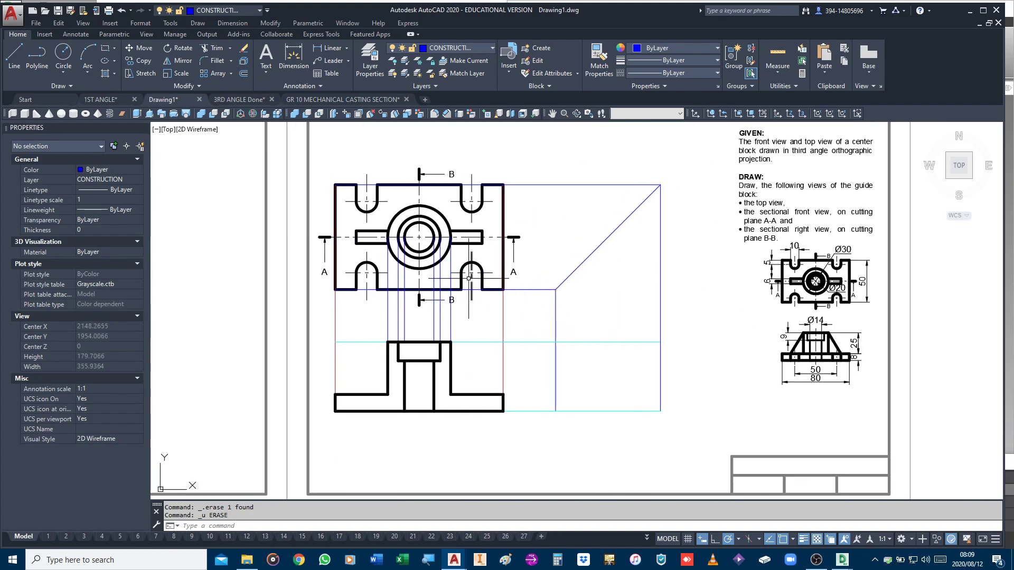
key("Return")
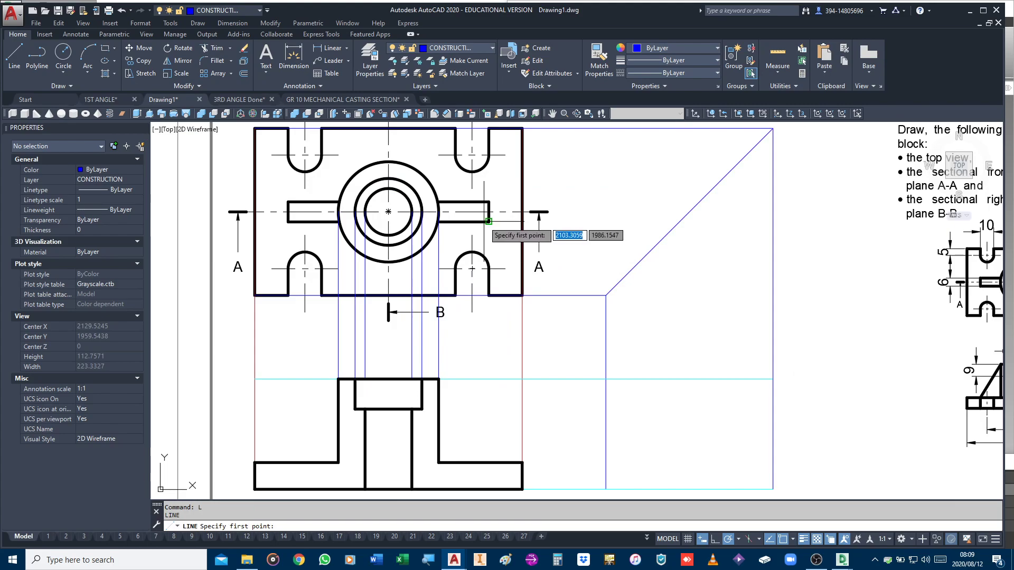
left_click(488, 463)
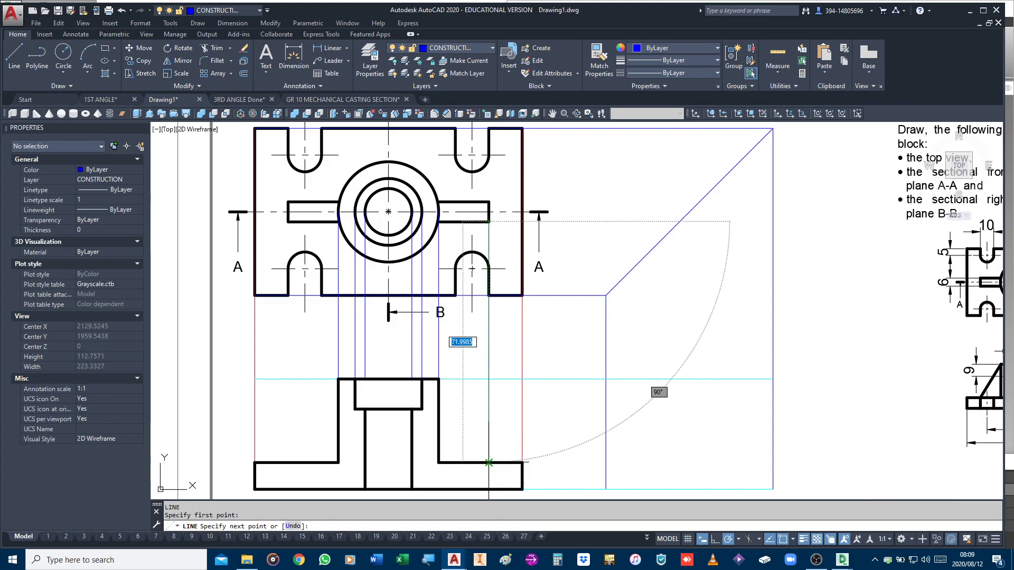
key("Return")
Step: Project the left rib's outer lower corner from the top view to the base plate's upper edge and continue to the boss's upper left corner
key("Return")
left_click(288, 222)
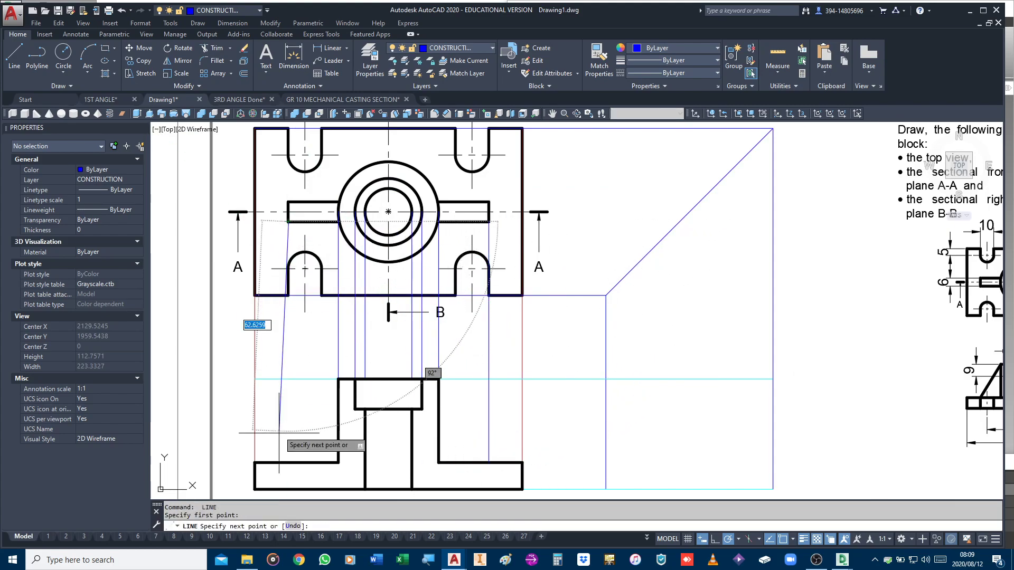
left_click(288, 461)
scroll(321, 401, "up", 2)
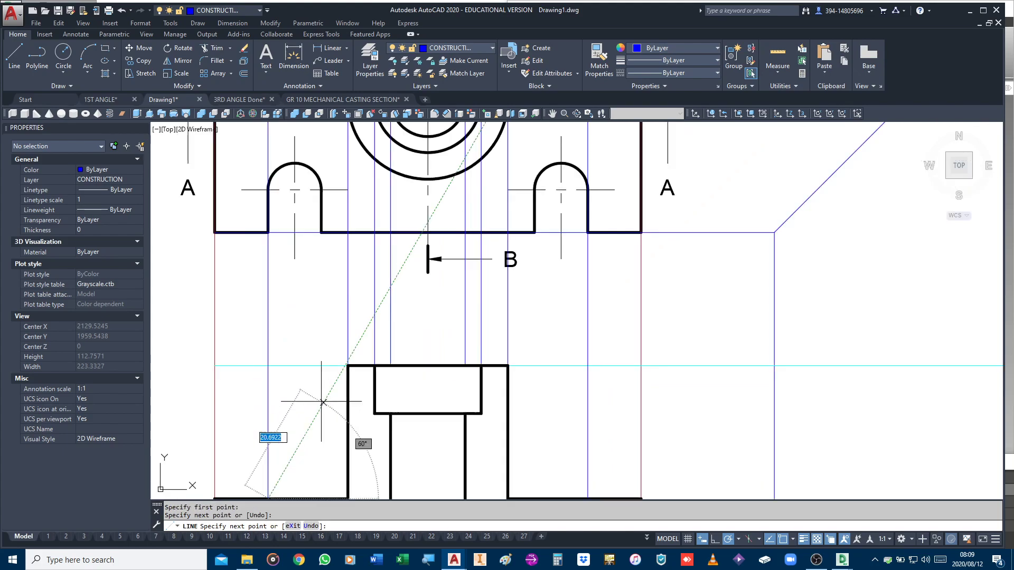
left_click(348, 366)
key("Return")
Step: Draw the right rib's sloping edge from its projected foot on the base plate to the boss's upper right corner
key("Return")
middle_click_drag(574, 488, 554, 446)
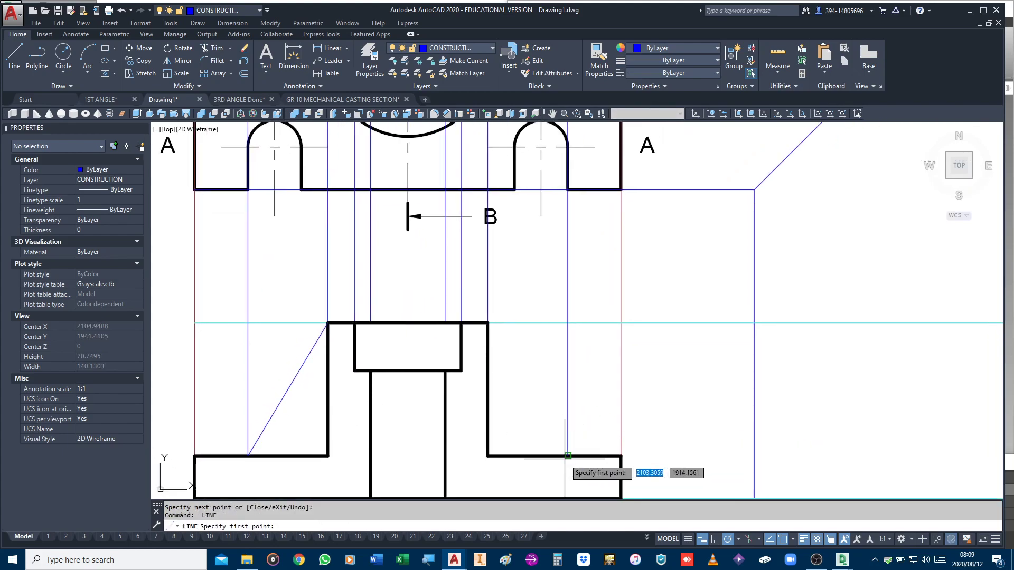
left_click(568, 455)
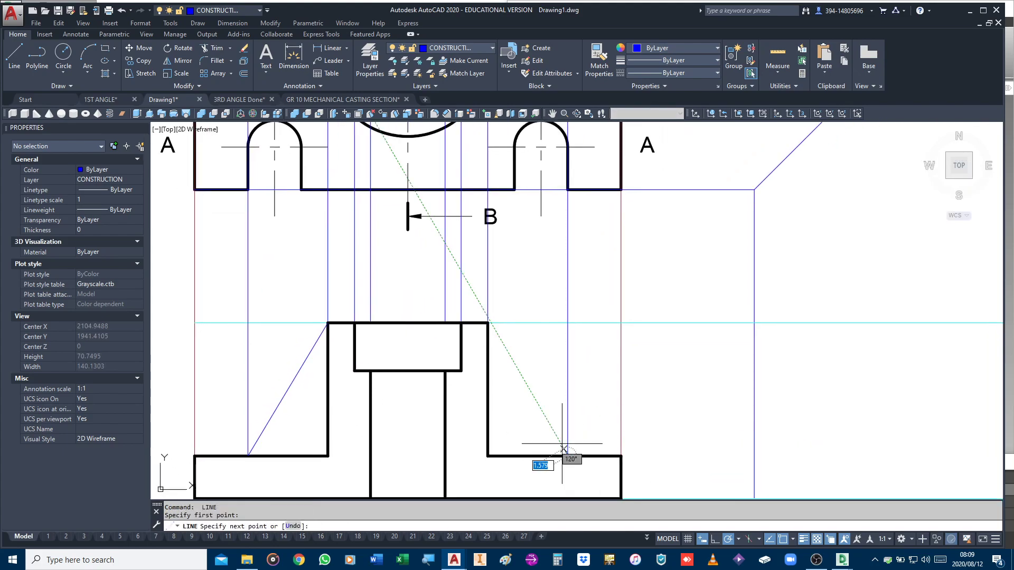
left_click(487, 323)
key("Return")
scroll(491, 359, "down", 2)
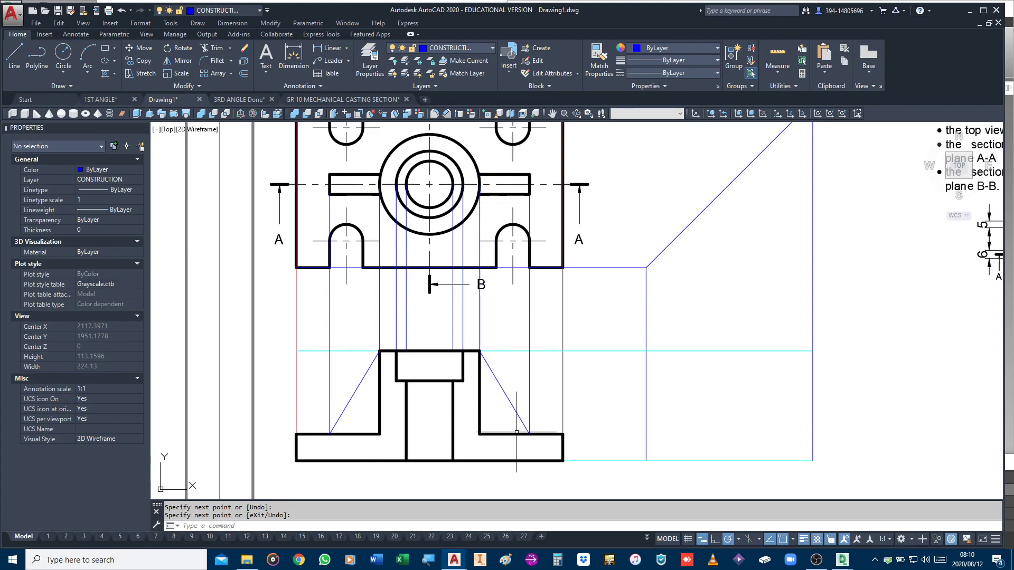
Step: Match both sloping rib edges in the front view to the properties of the base plate's thick outline
type("A")
key("Return")
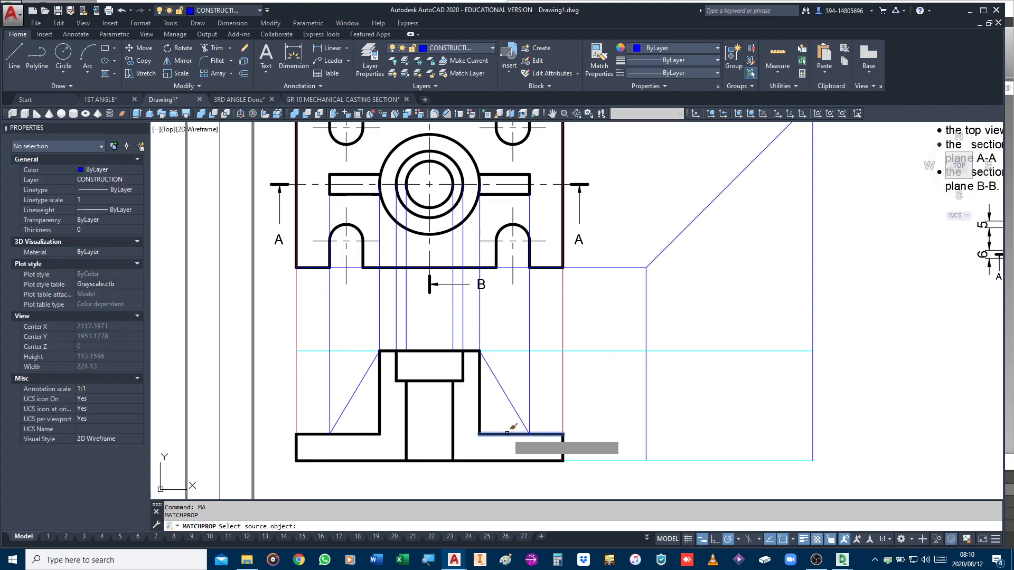
left_click(506, 433)
left_click(501, 388)
left_click(363, 377)
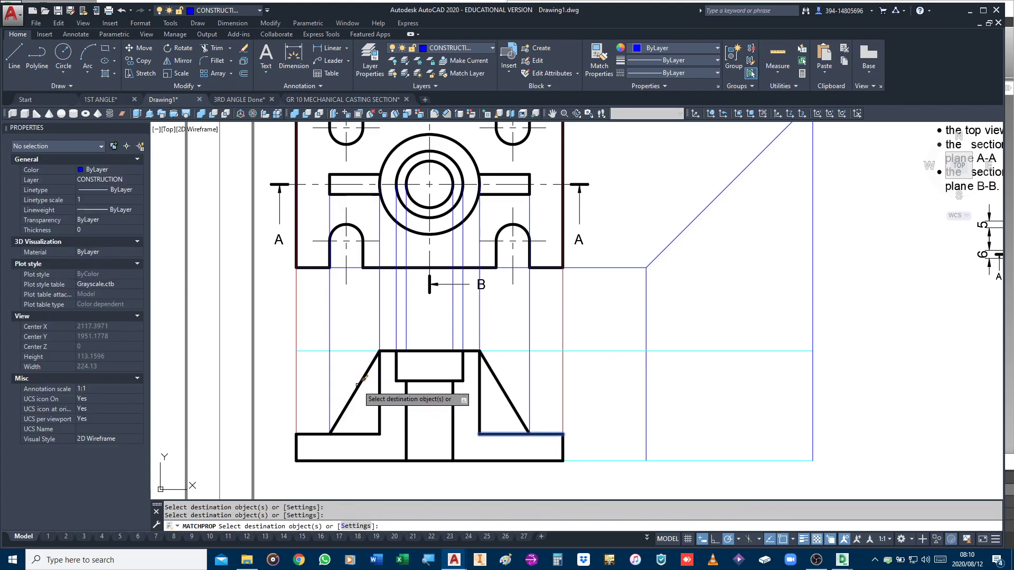
key("Return")
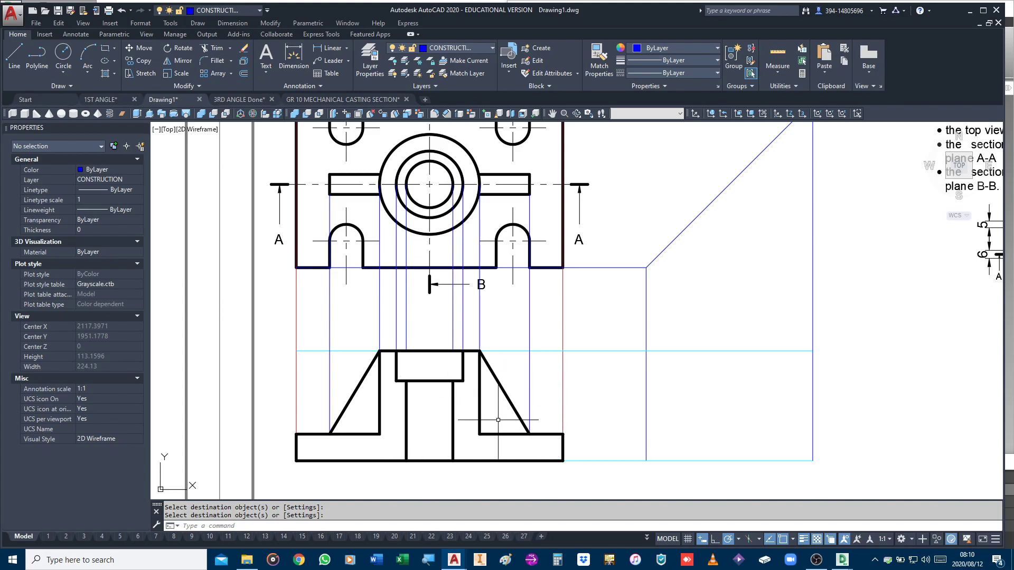
Step: Hatch the left cut area of the front view with a user-defined pattern
left_click(114, 74)
left_click(125, 90)
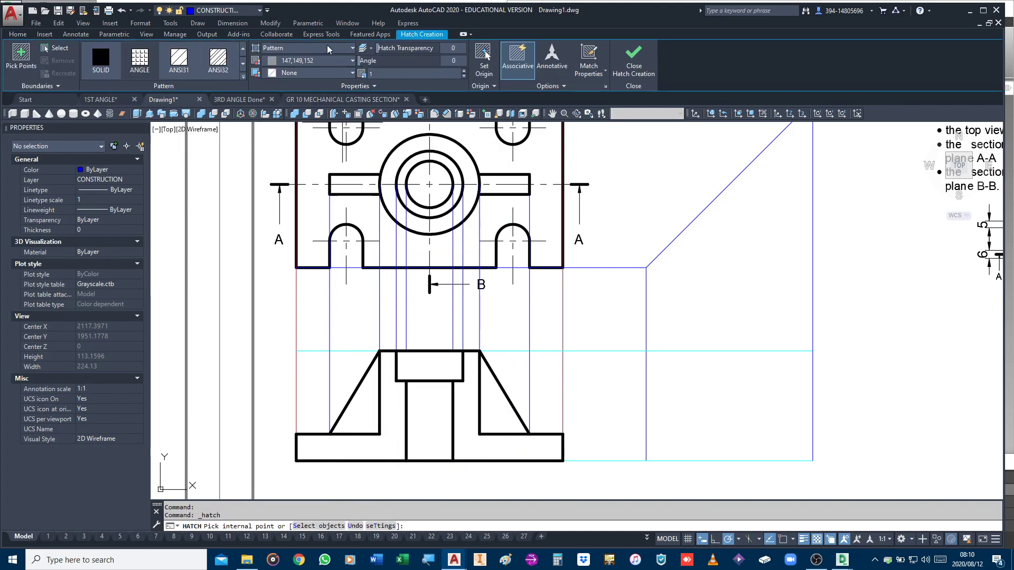
left_click(328, 48)
left_click(282, 94)
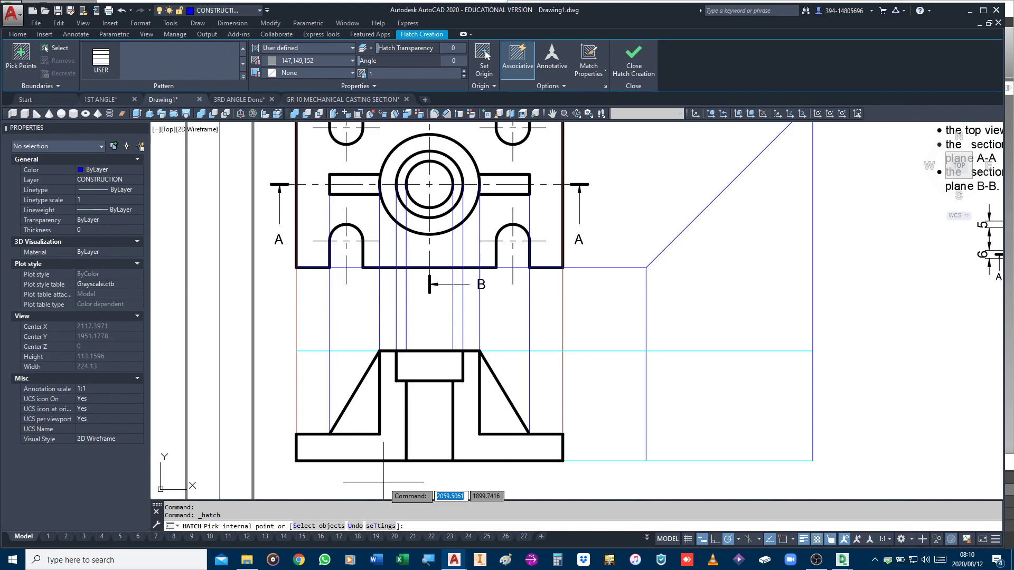
left_click(385, 449)
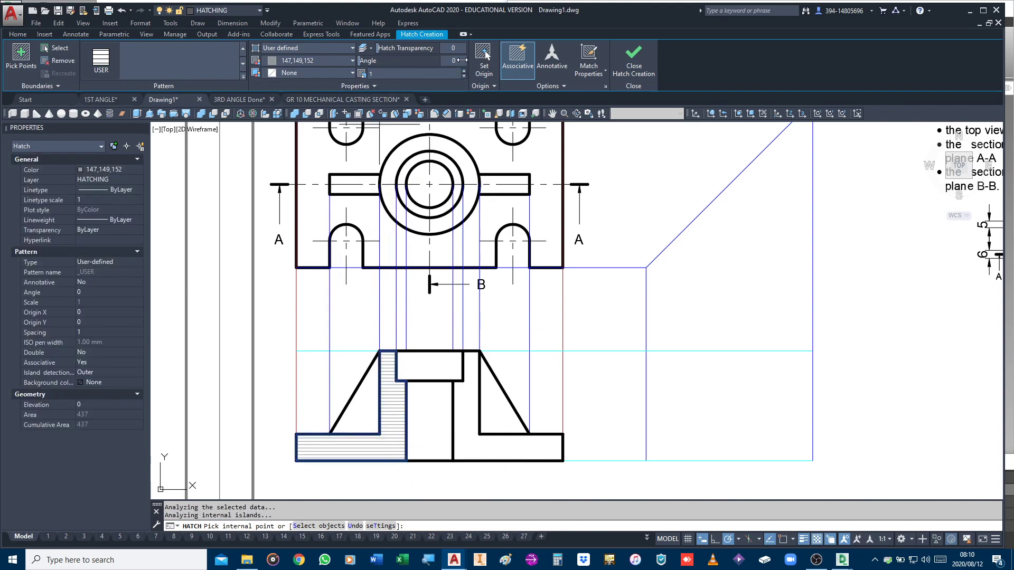
Step: Set the hatch angle to 45 and spacing to 3, and add the right cut area of the front view to the hatch
type("45")
key("Return")
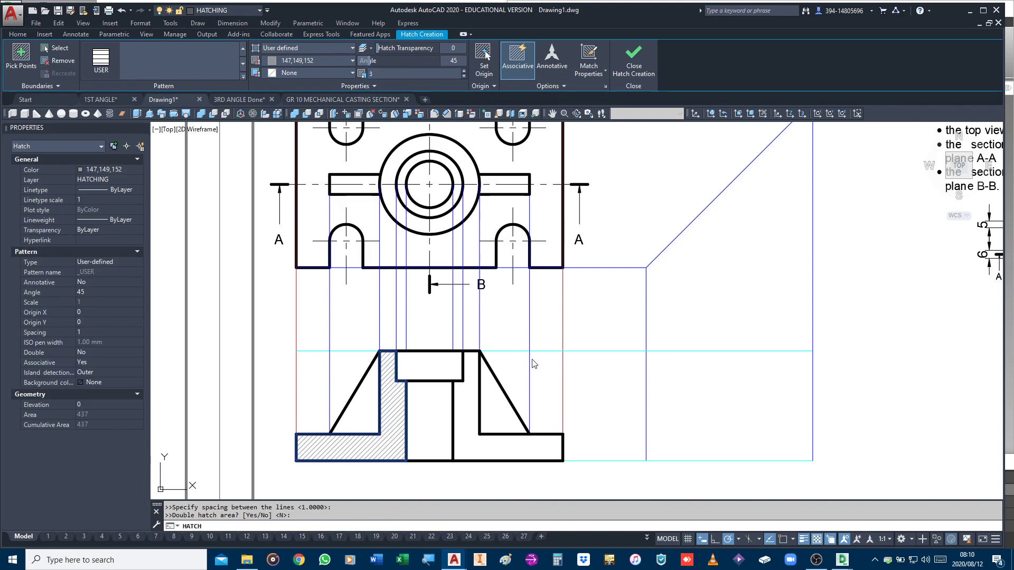
type("3")
left_click(470, 438)
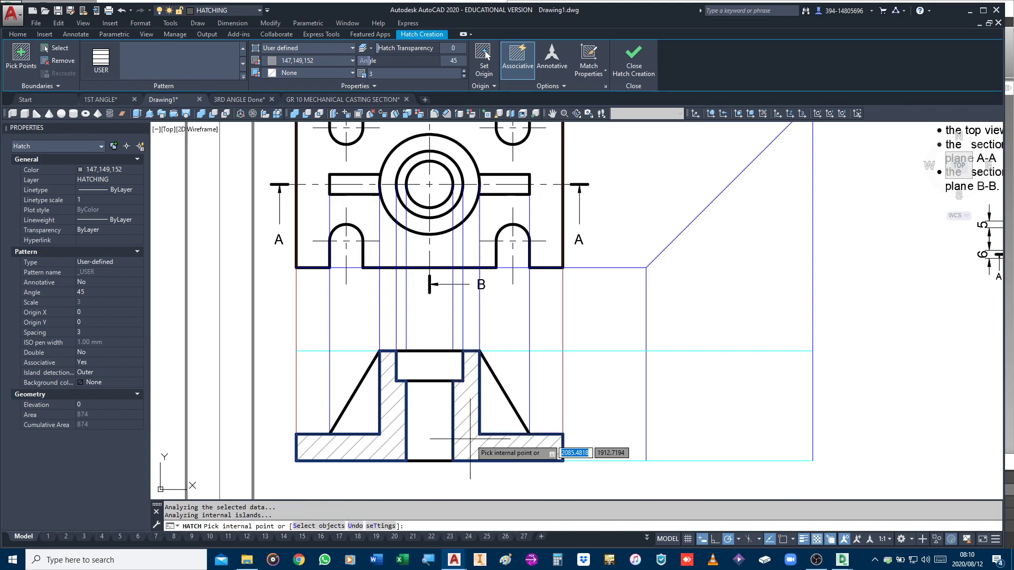
key("Return")
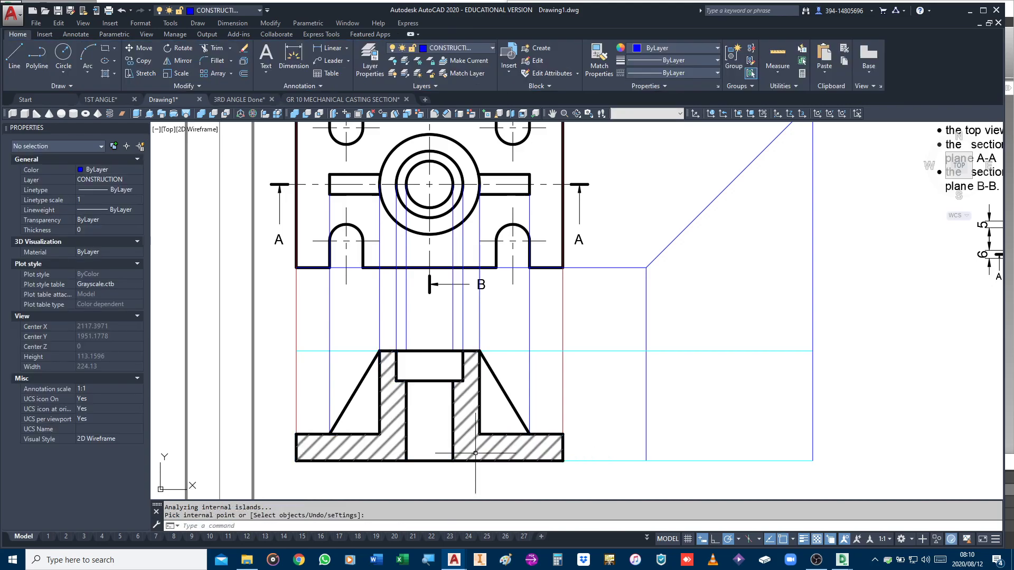
scroll(475, 453, "up", 2)
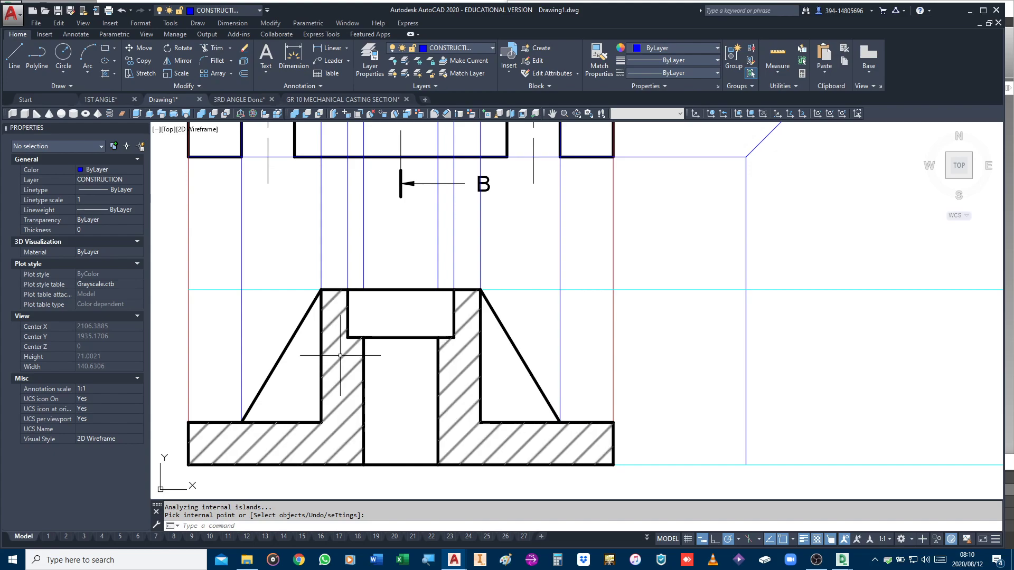
scroll(342, 366, "down", 2)
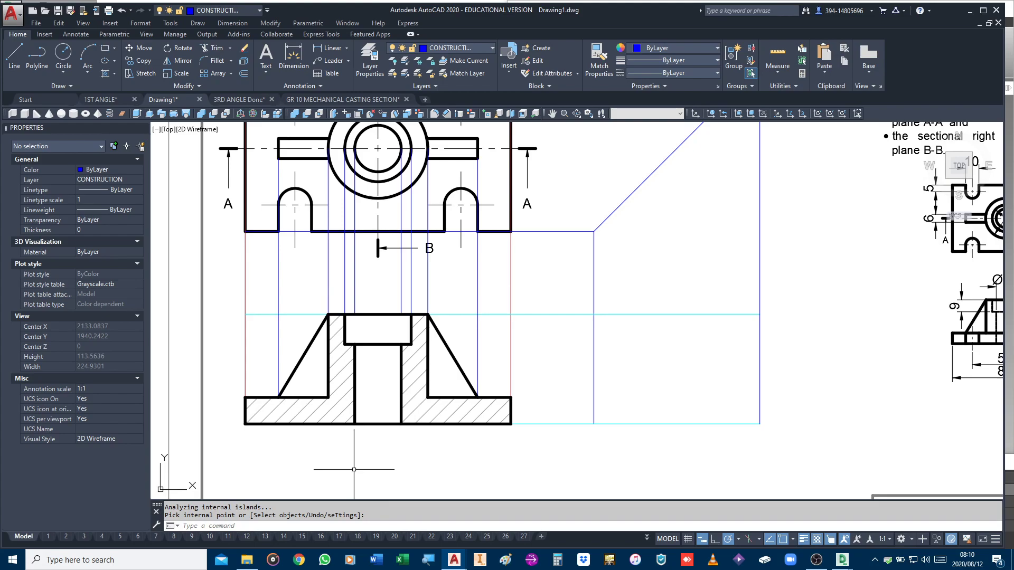
middle_click_drag(385, 393, 430, 429)
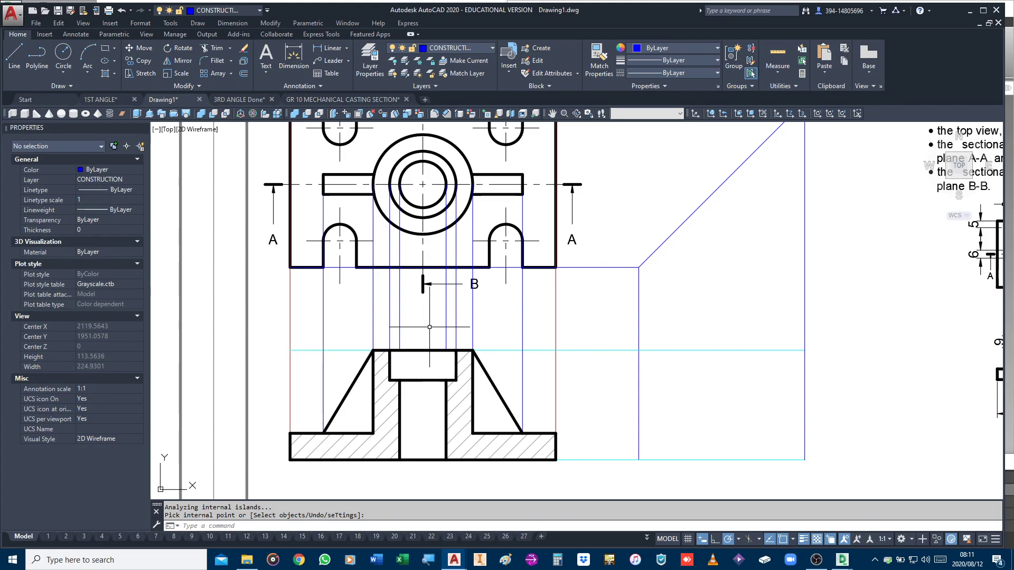
Step: Draw a vertical line through the middle of the bore from the boss's top edge to the base plate's bottom edge
key("Return")
type("LINE Specify first point:")
key("Return")
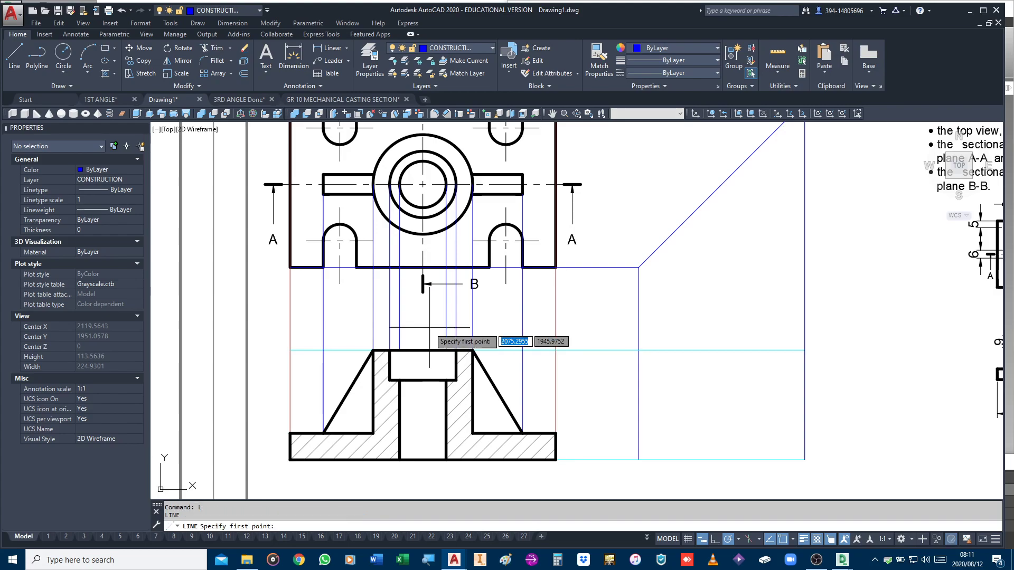
left_click(422, 350)
left_click(422, 460)
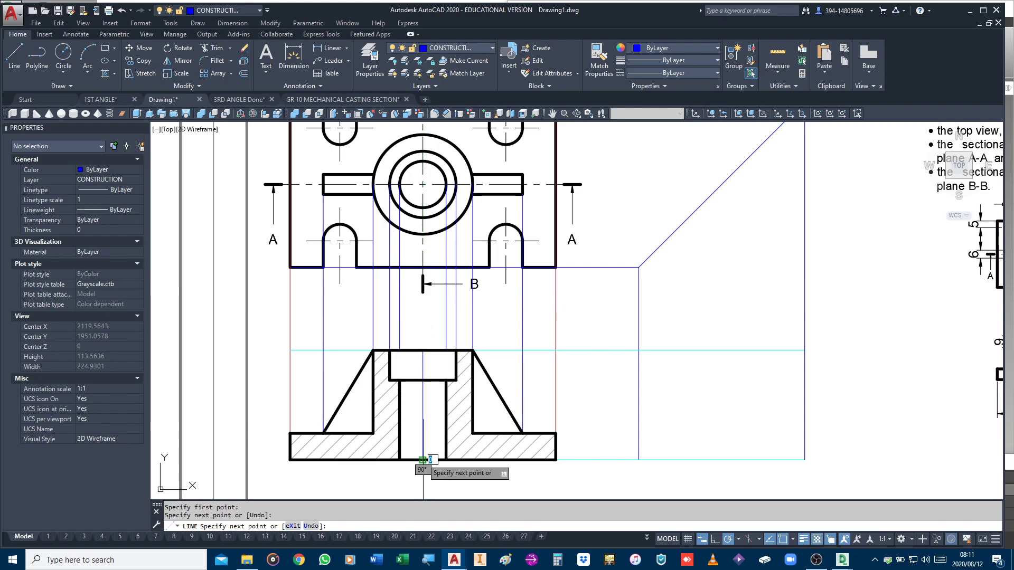
key("Return")
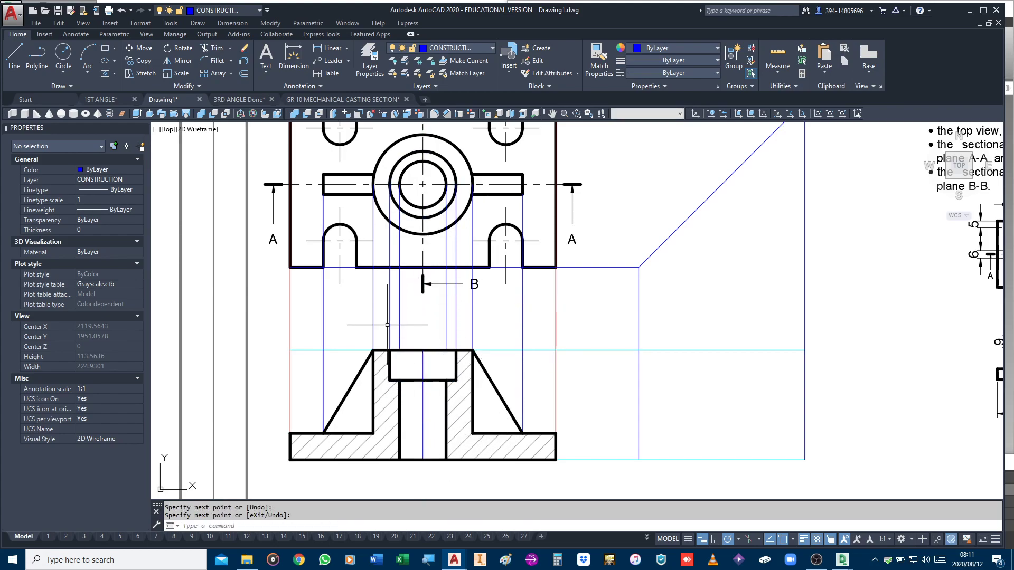
middle_click_drag(334, 255, 338, 266)
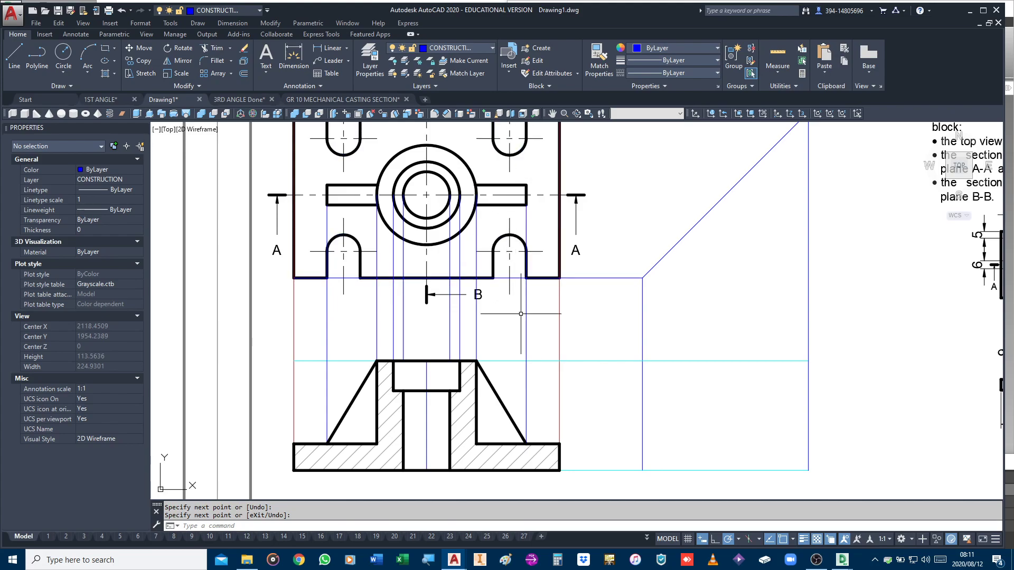
type("LN")
key("Return")
key("Escape")
Step: Draw vertical lines through the base plate's thickness at the centres of the right and left slots, aligned with the top view
type("l")
key("Return")
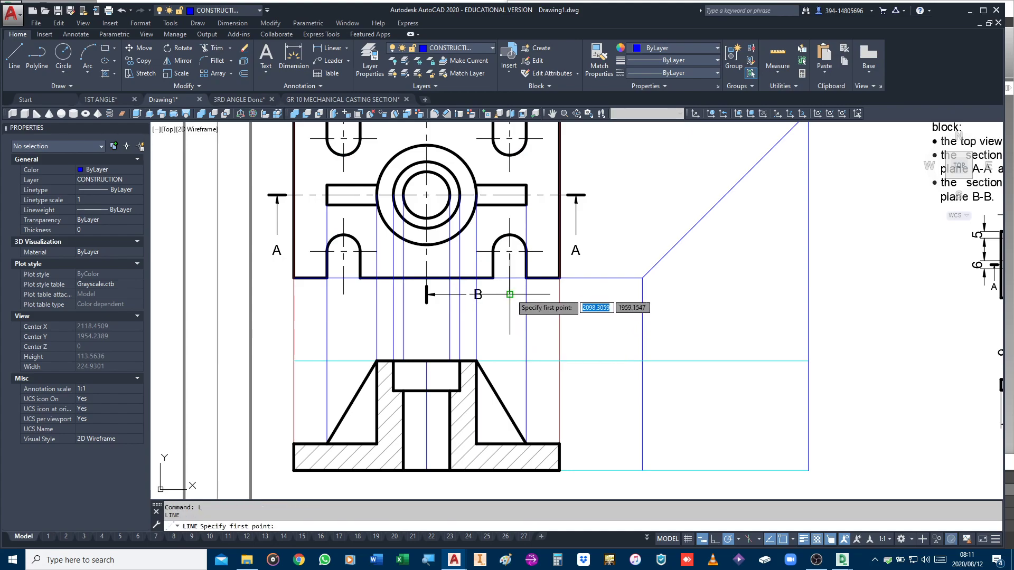
left_click(509, 444)
left_click(509, 470)
key("Return")
key("Return")
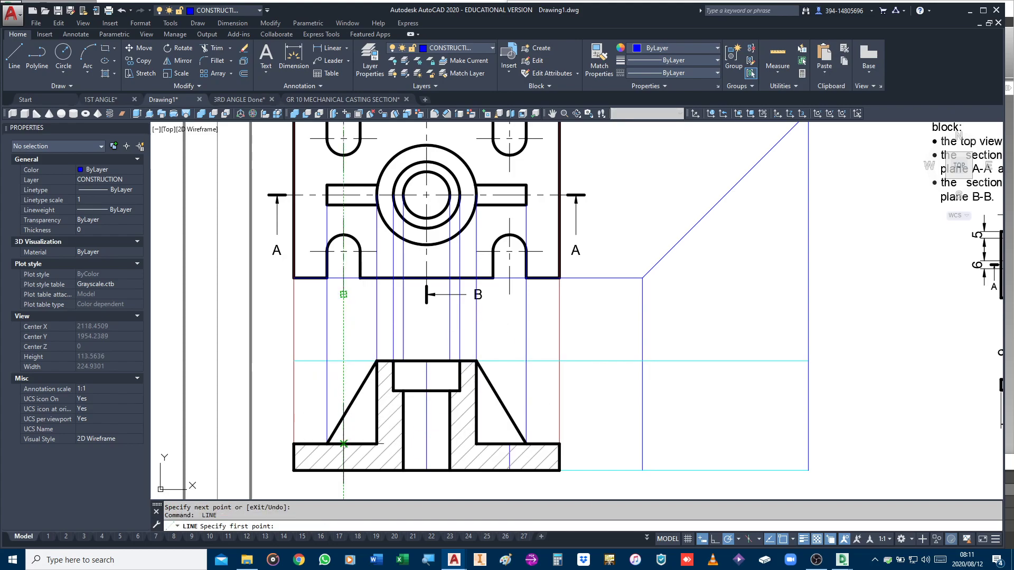
left_click(344, 443)
left_click(343, 470)
key("Return")
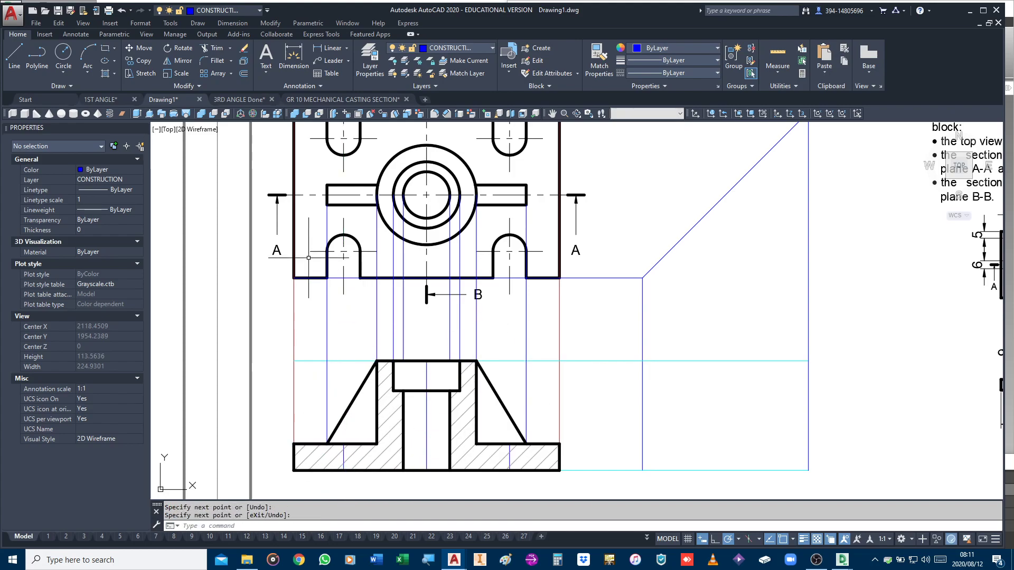
Step: Lengthen the left slot's vertical line by a delta of 5 at both ends
left_click(195, 87)
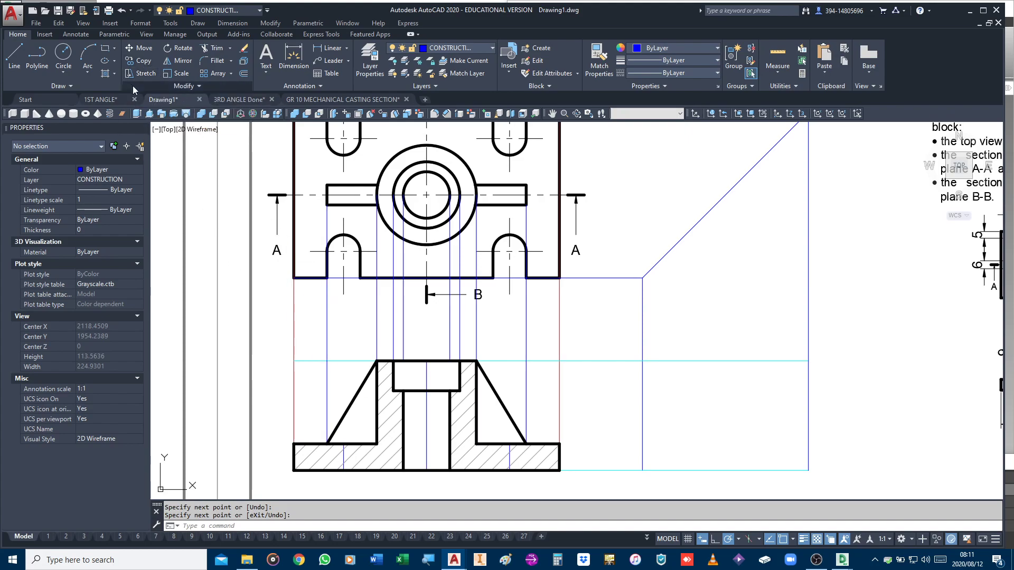
left_click(139, 87)
left_click(155, 104)
type("de")
key("Return")
type("5")
key("Return")
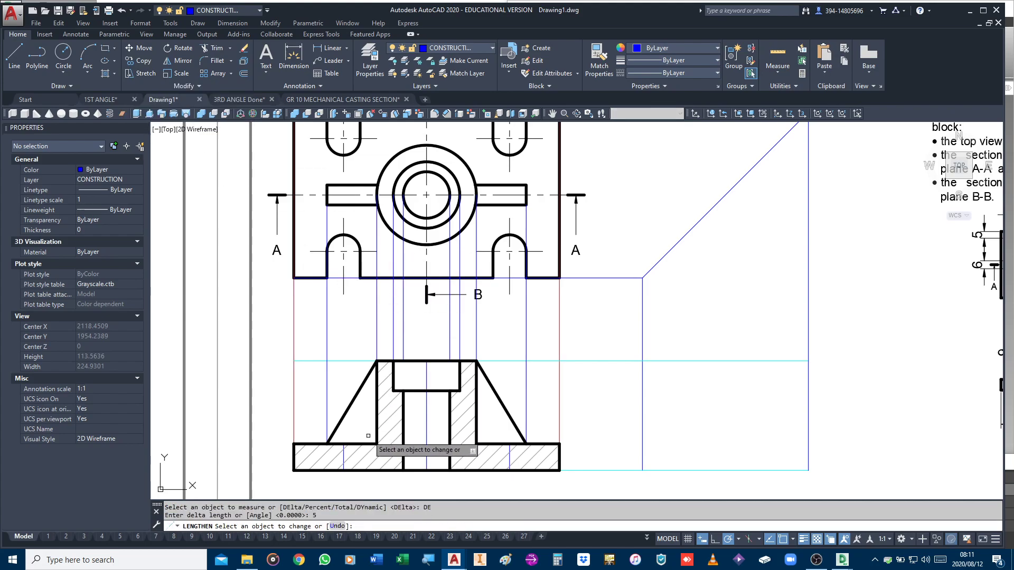
scroll(337, 443, "up", 4)
left_click(355, 464)
middle_click_drag(349, 478, 368, 397)
left_click(372, 397)
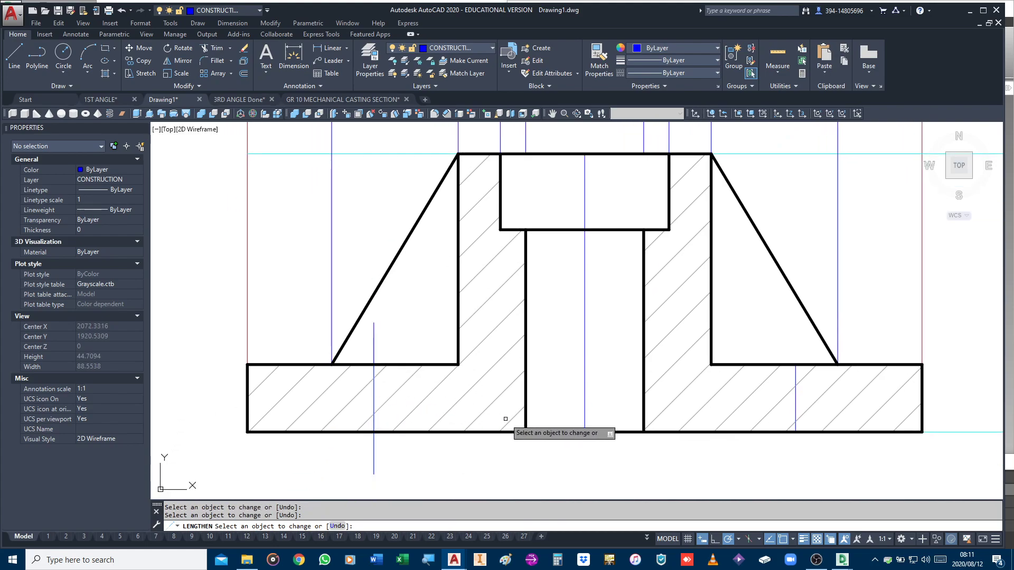
Step: Lengthen the bore's and the right slot's vertical lines by the same delta of 5 at both ends
left_click(585, 418)
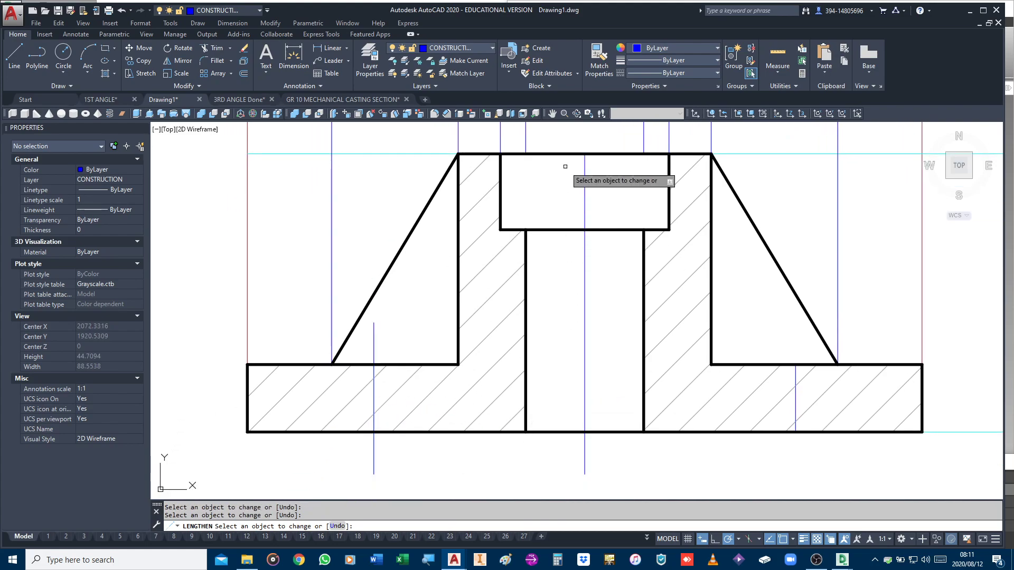
left_click(584, 178)
left_click(796, 372)
scroll(739, 383, "down", 2)
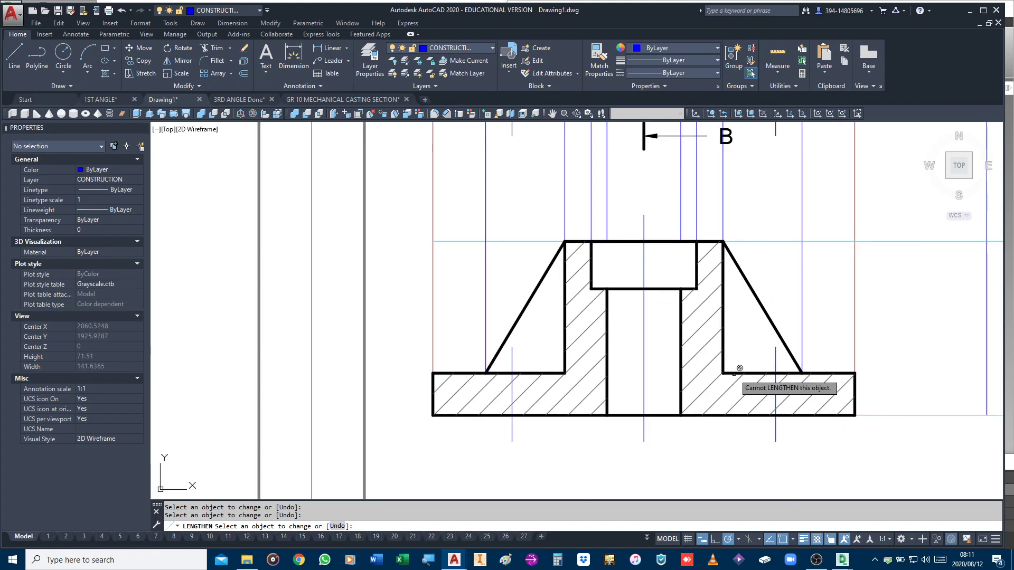
key("Return")
Step: Move the three lengthened vertical lines of the bore and both slots to the CENTRE LINE layer
left_click(652, 357)
left_click(572, 358)
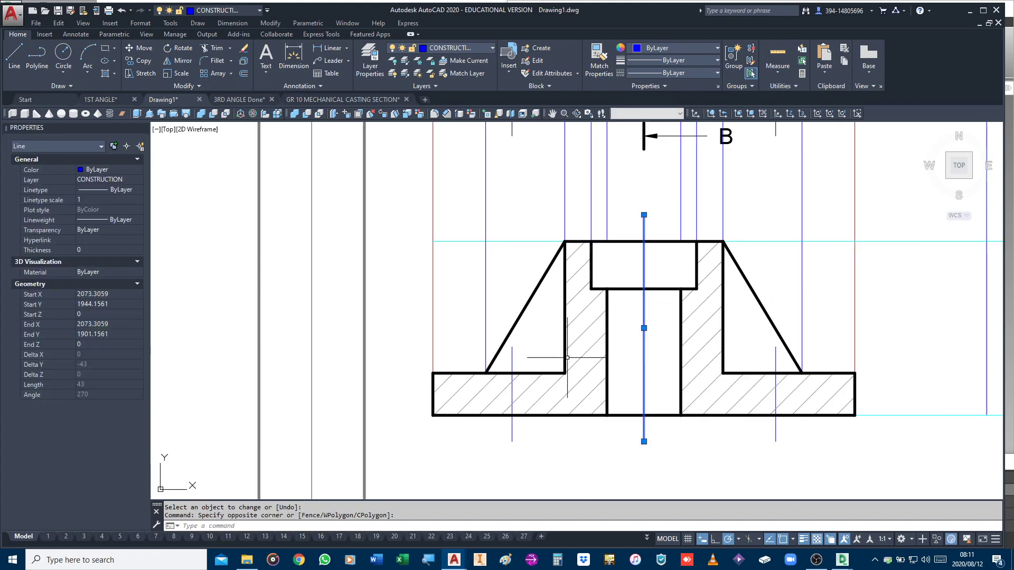
left_click(516, 361)
left_click(489, 357)
left_click(788, 423)
left_click(754, 446)
left_click(453, 52)
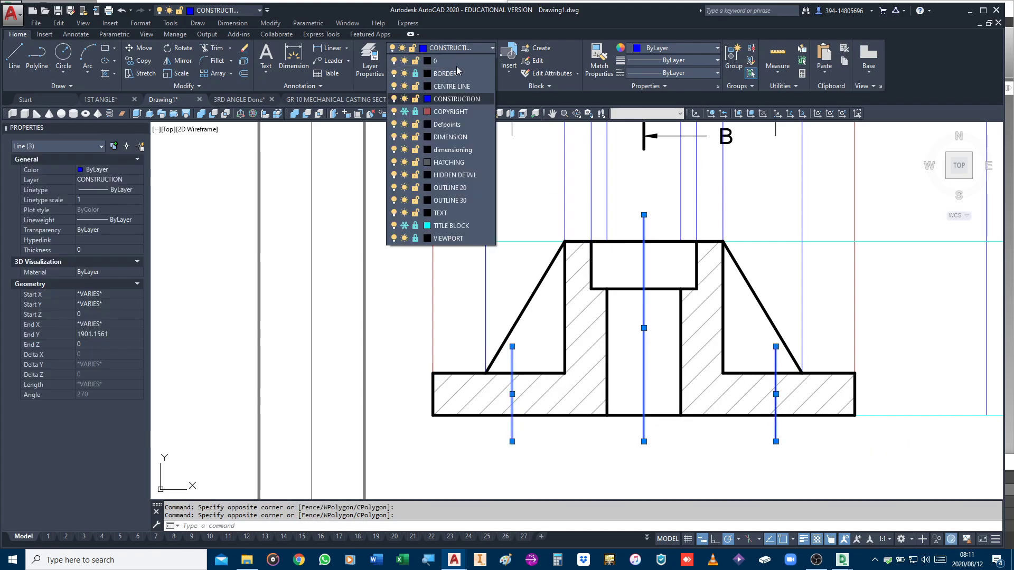
left_click(448, 87)
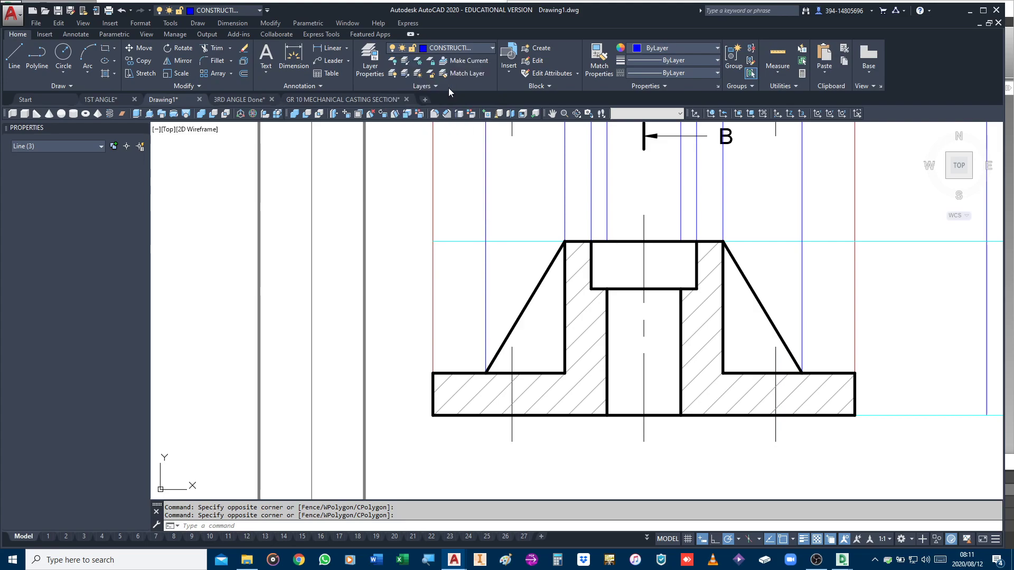
key("Escape")
key("Escape")
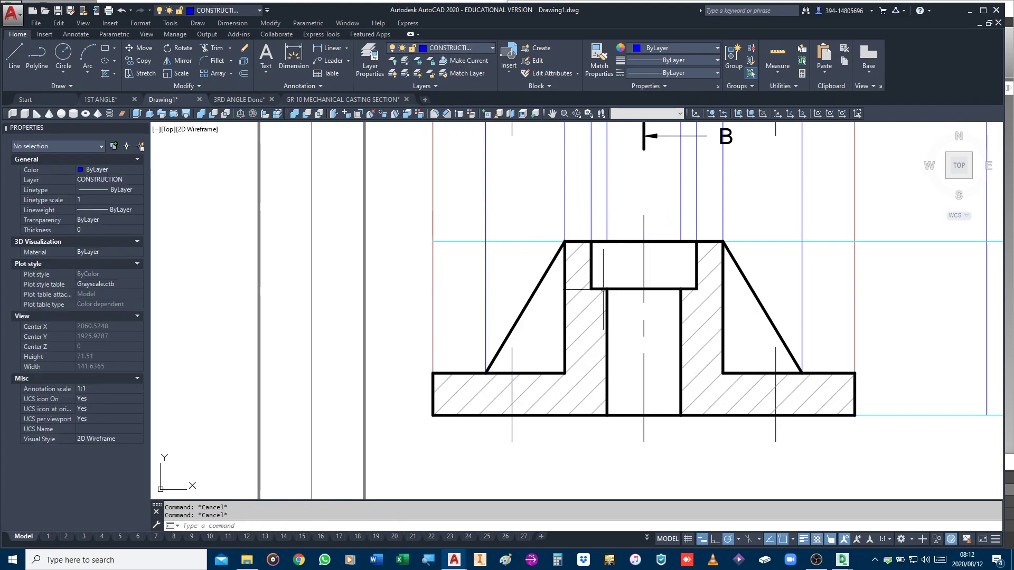
Step: Set the linetype scale of the bore's and both slots' vertical centre lines in the front view to 0.5
scroll(663, 302, "down", 3)
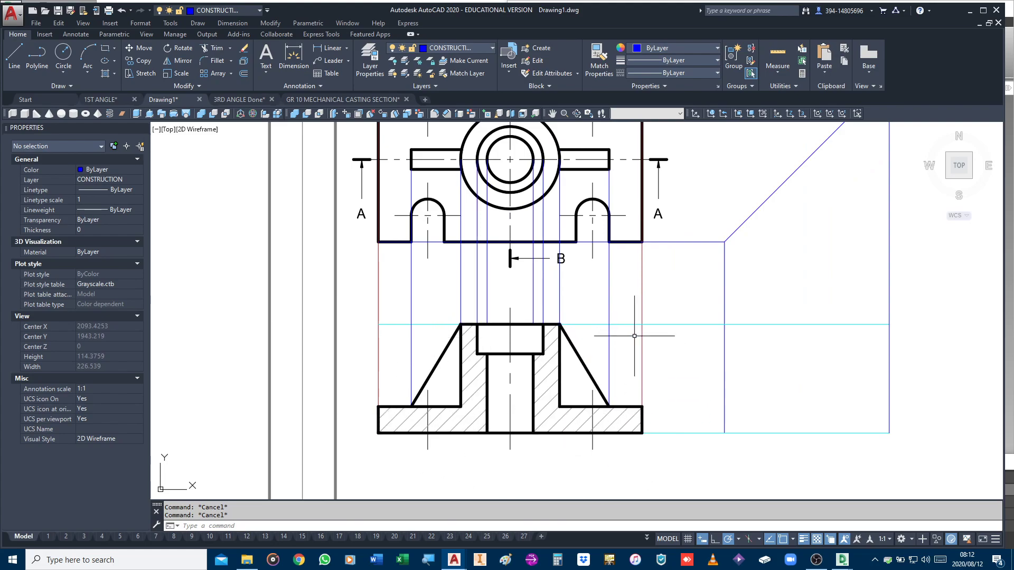
left_click(427, 397)
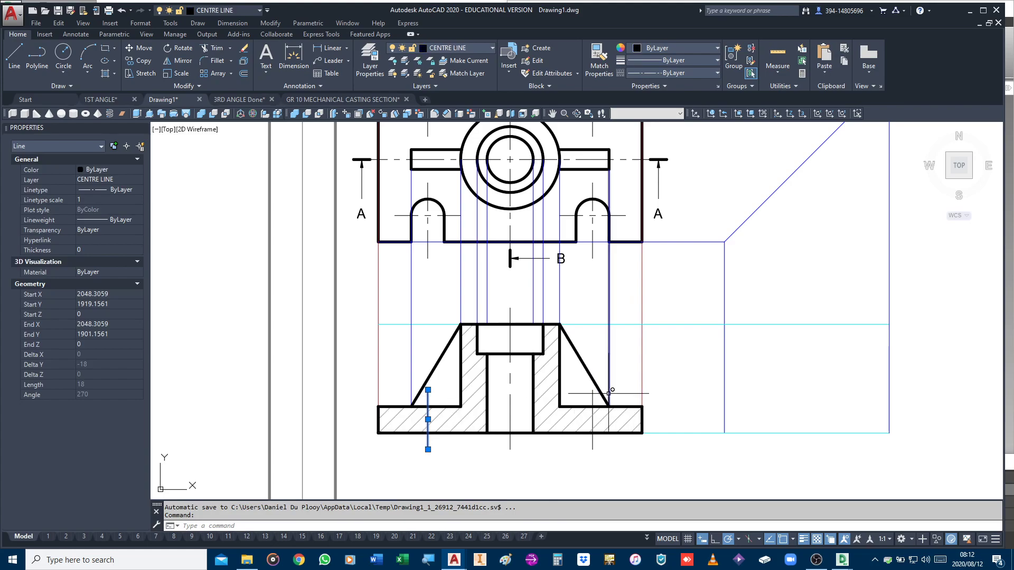
left_click(593, 395)
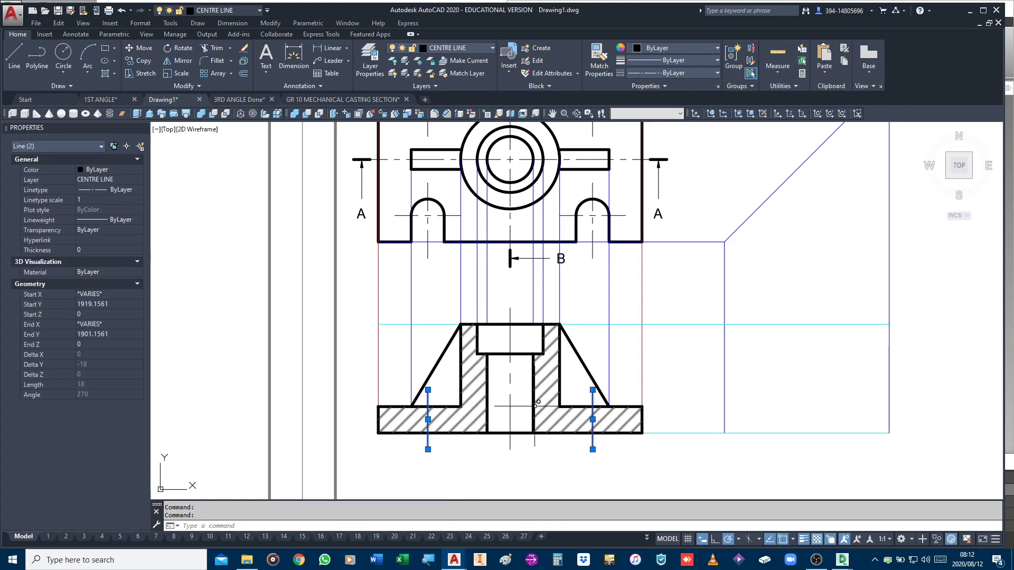
left_click(517, 412)
left_click(500, 412)
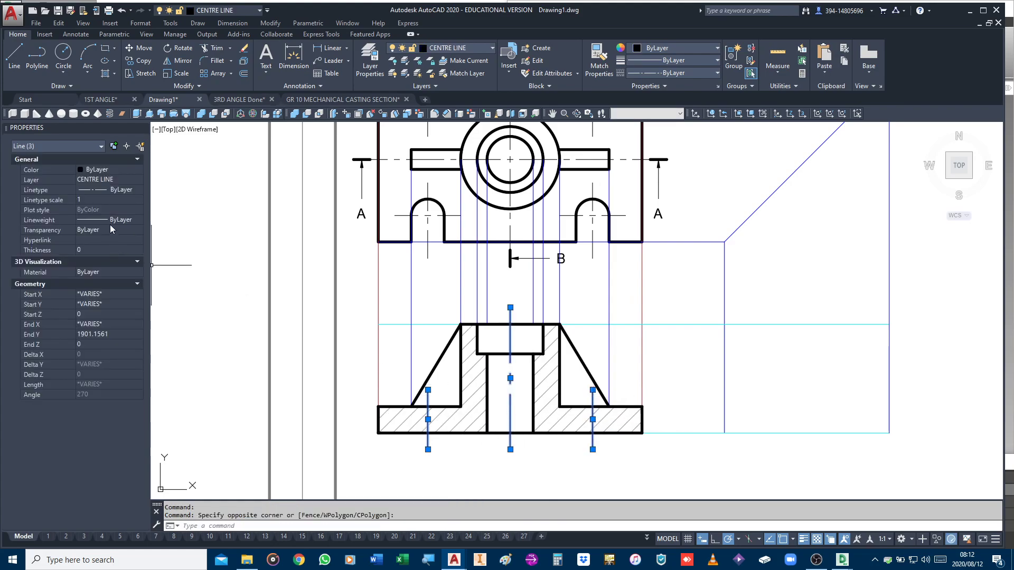
key("Return")
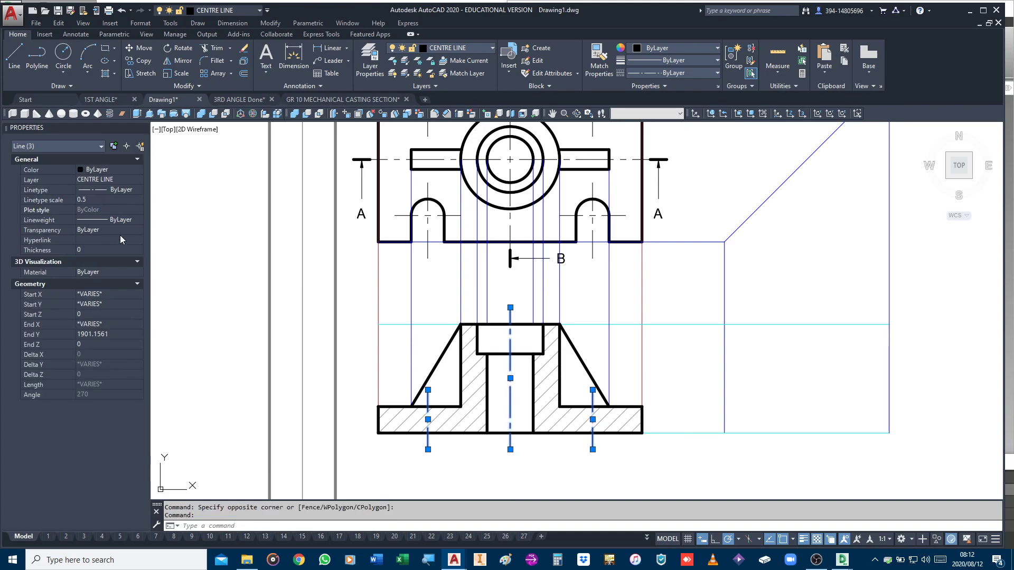
key("Escape")
key("Escape")
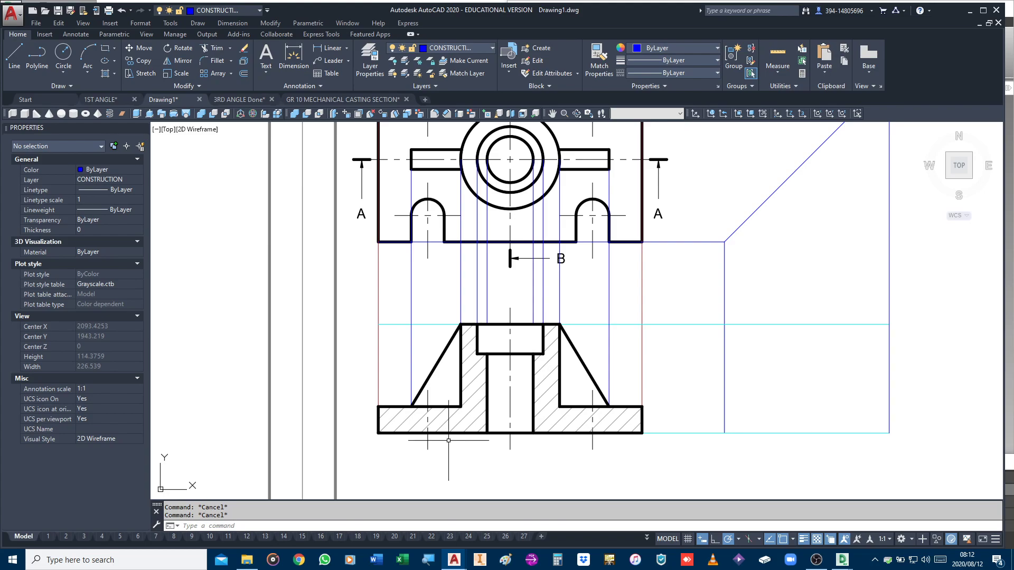
Step: Copy the section letter A from beside the top view to a point centred below the sectional front view
scroll(440, 438, "up", 2)
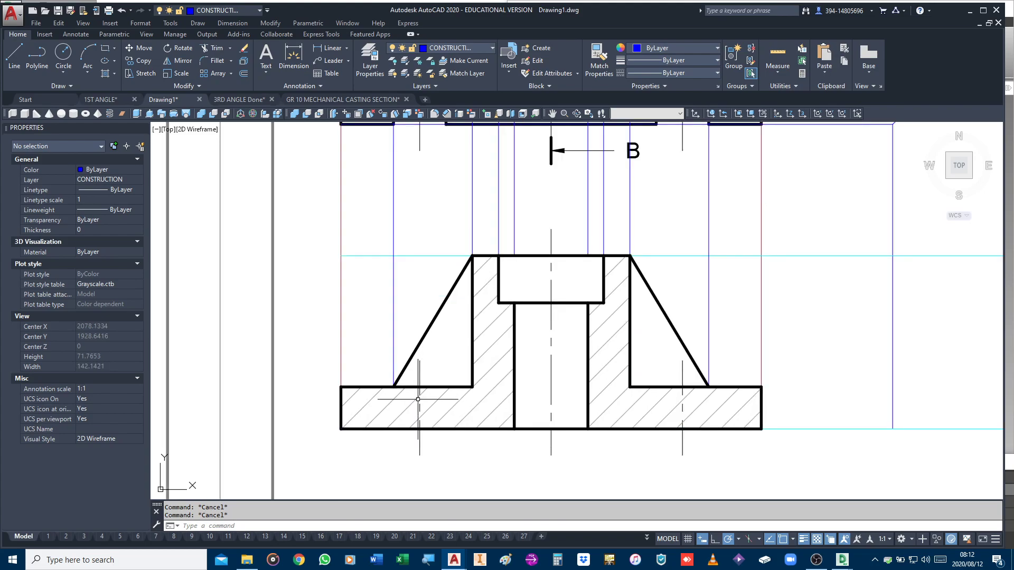
scroll(538, 449, "down", 3)
scroll(538, 450, "up", 1)
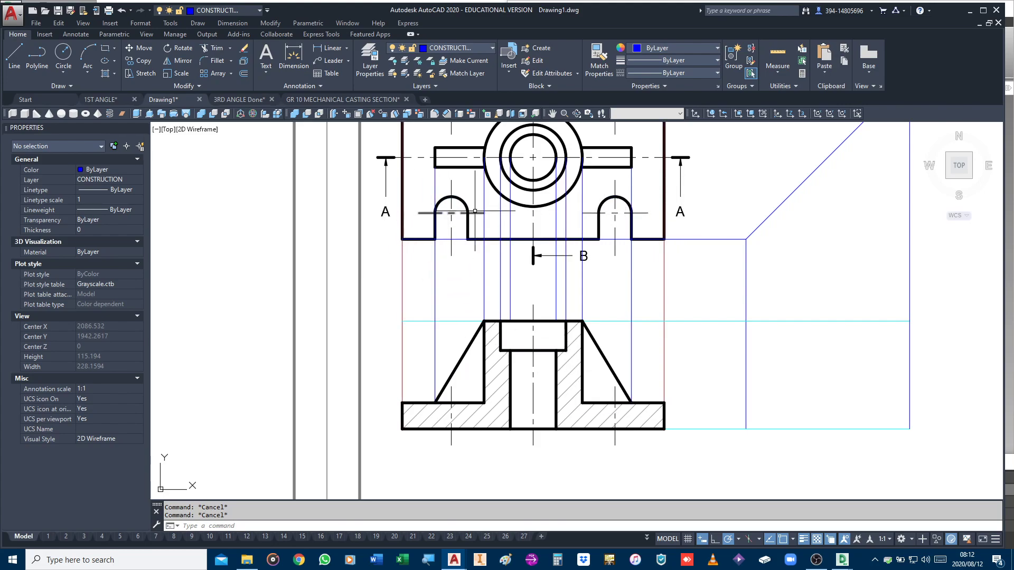
left_click(679, 211)
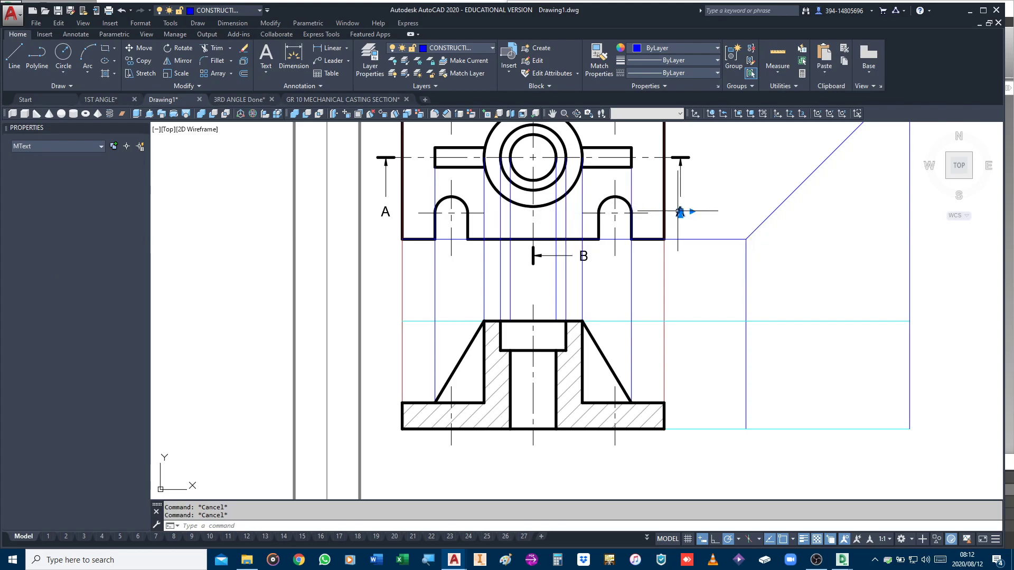
left_click(680, 211)
type("C")
key("Return")
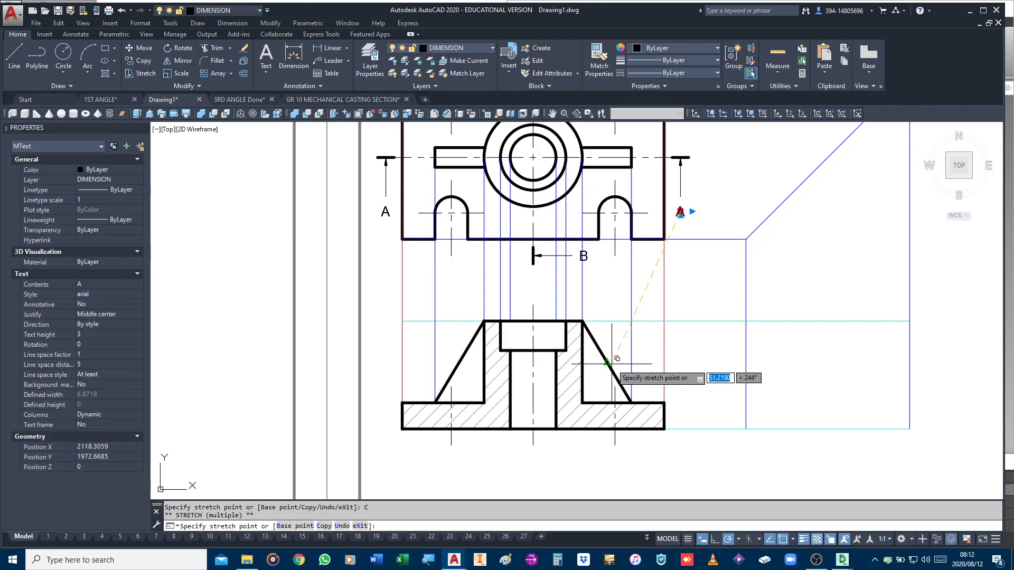
middle_click_drag(525, 437, 518, 354)
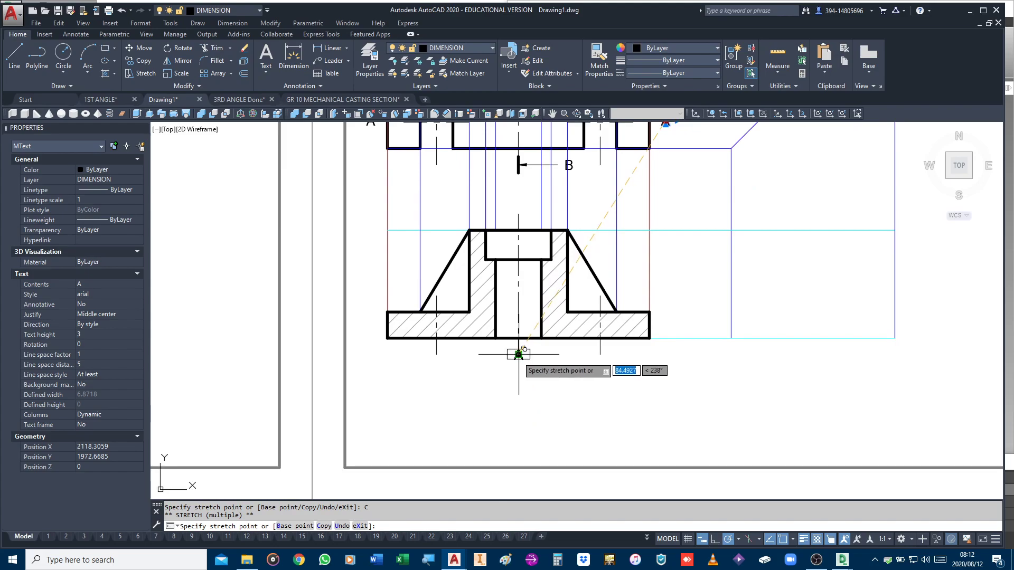
left_click(519, 374)
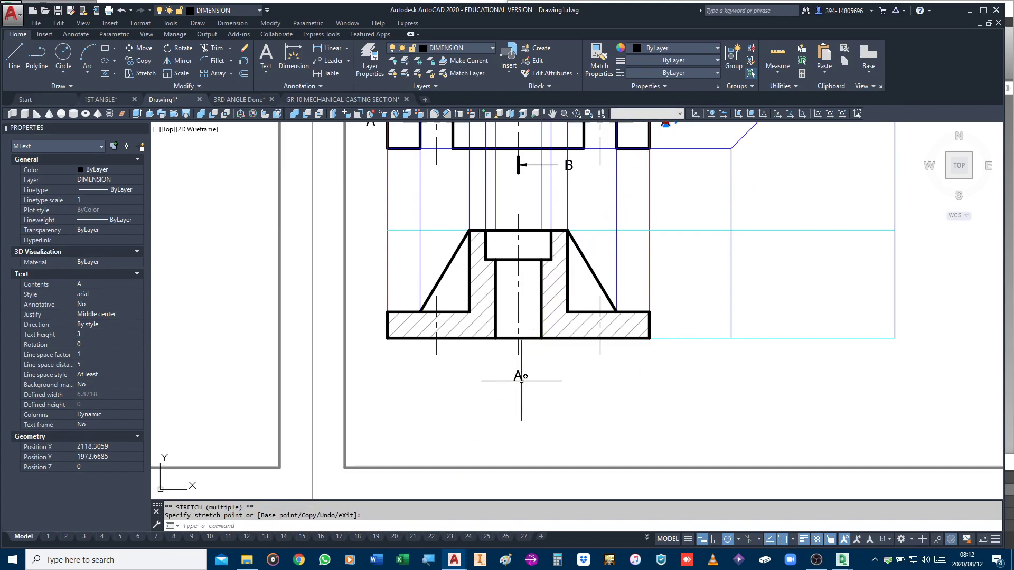
scroll(519, 374, "up", 4)
key("Escape")
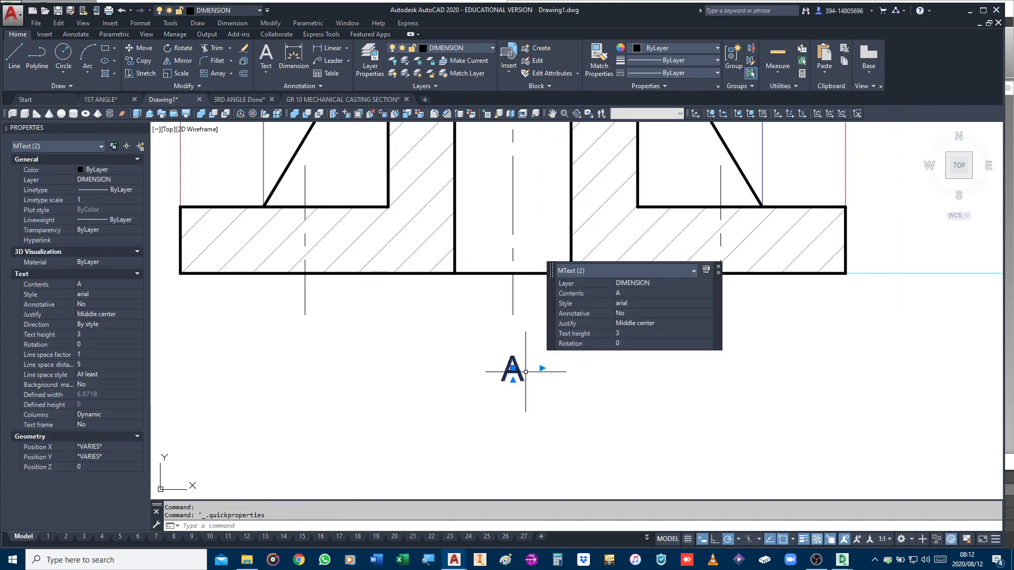
key("Escape")
Step: Change the copied letter to the title "SECTION ON A-A" and widen its text frame to about 36 so it fits on one line
double_click(520, 368)
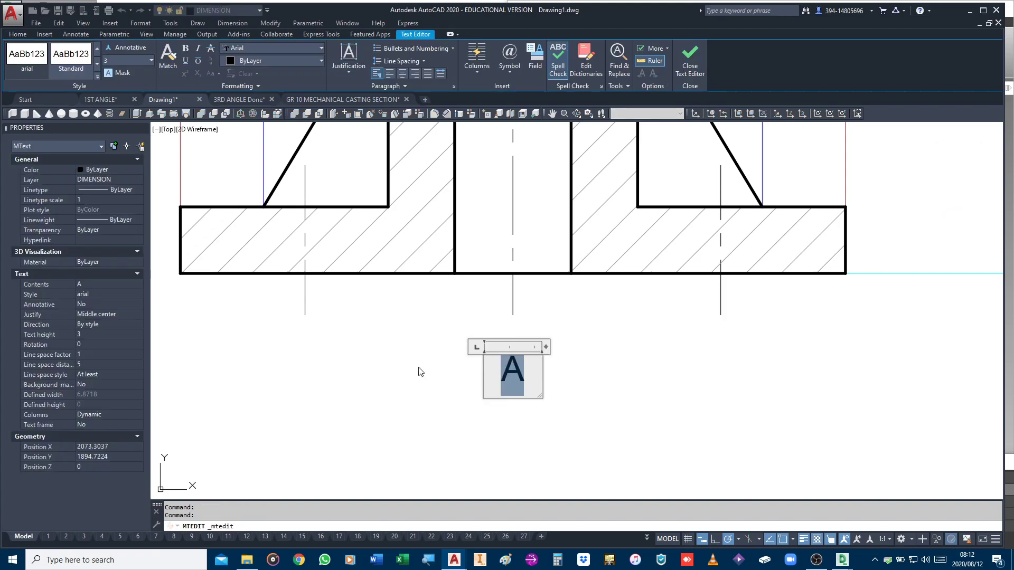
type("SECTION")
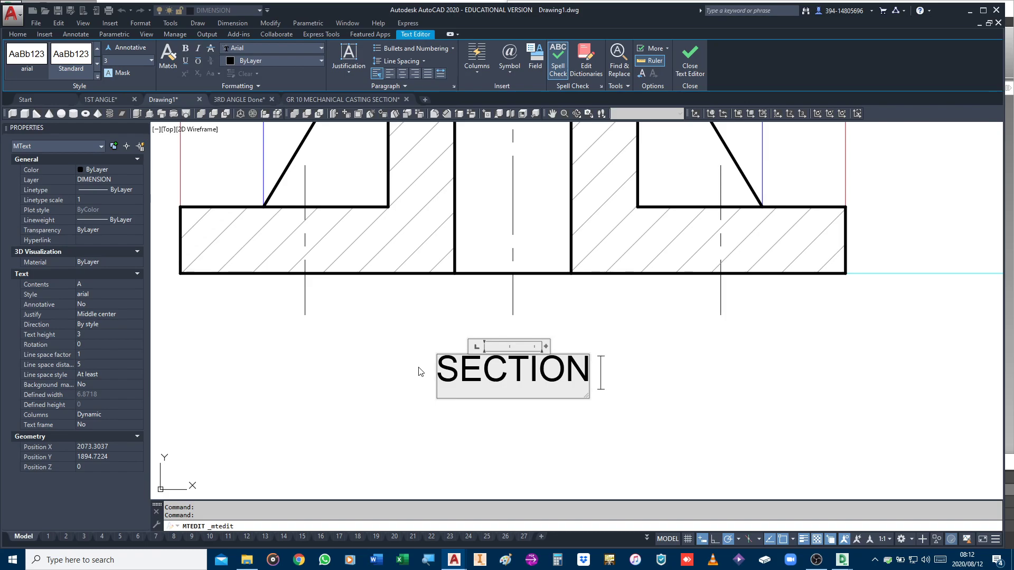
type(" ON")
key("Return")
type("A-A")
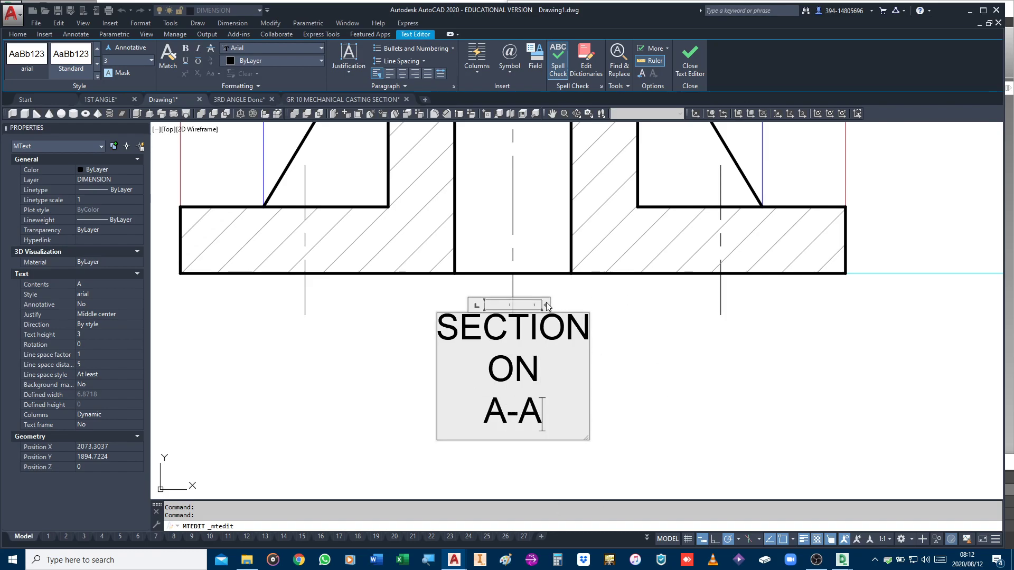
left_click_drag(544, 304, 664, 303)
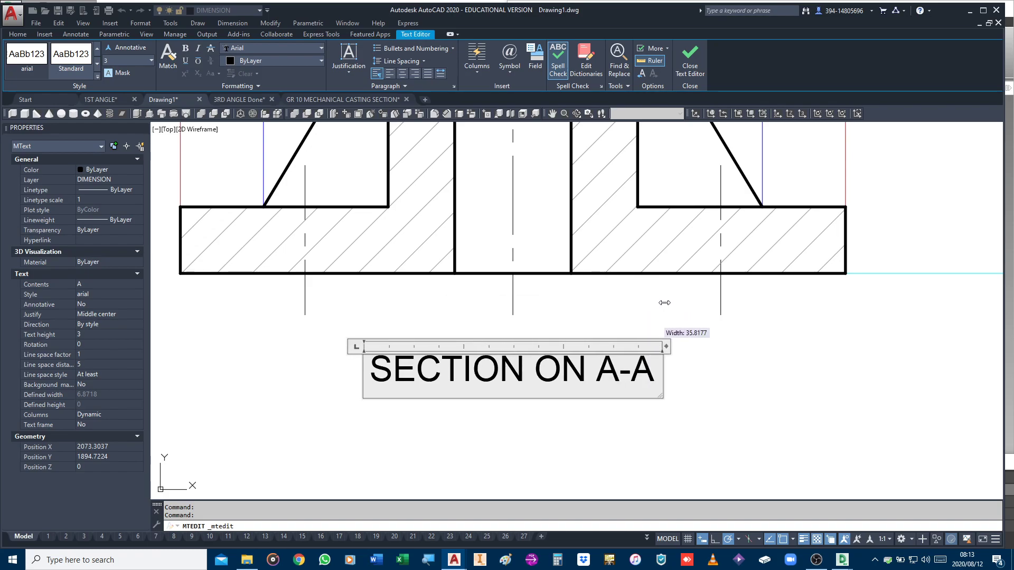
left_click(583, 410)
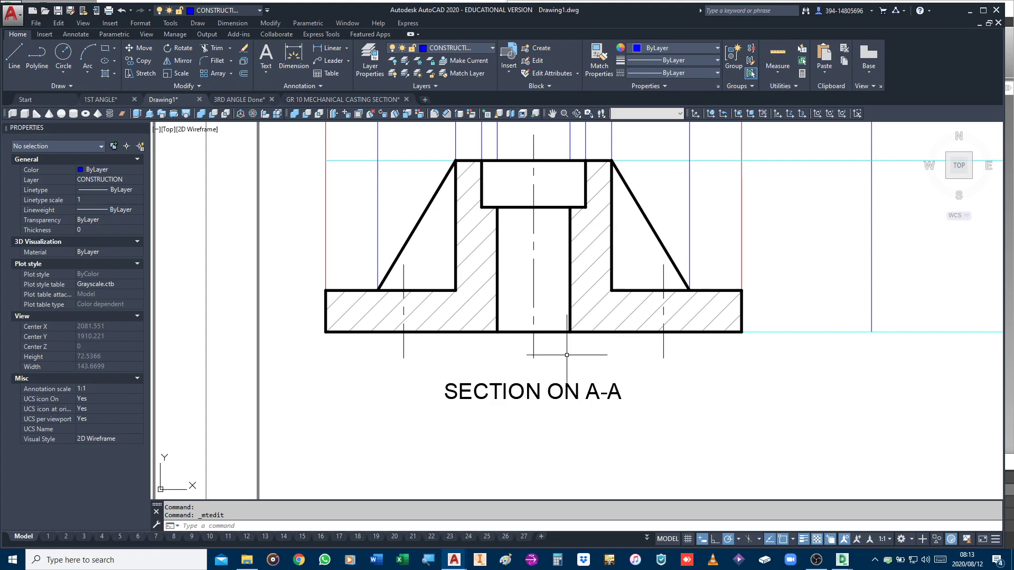
Step: Examine the drawing brief for the required sectional right view and check the B-B cutting plane in the top view
scroll(549, 422, "down", 2)
mouse_move(737, 284)
middle_mouse_down()
mouse_move(674, 347)
mouse_move(663, 373)
mouse_move(505, 350)
mouse_move(645, 385)
middle_mouse_up()
scroll(691, 366, "down", 2)
scroll(505, 350, "up", 2)
scroll(669, 362, "down", 2)
scroll(836, 256, "up", 3)
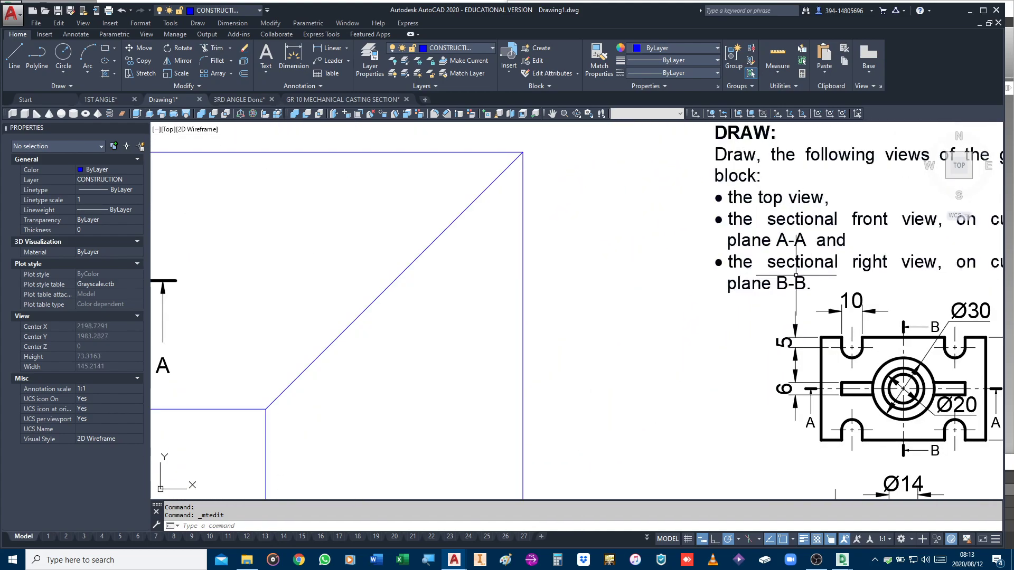
scroll(836, 256, "down", 3)
scroll(810, 281, "up", 2)
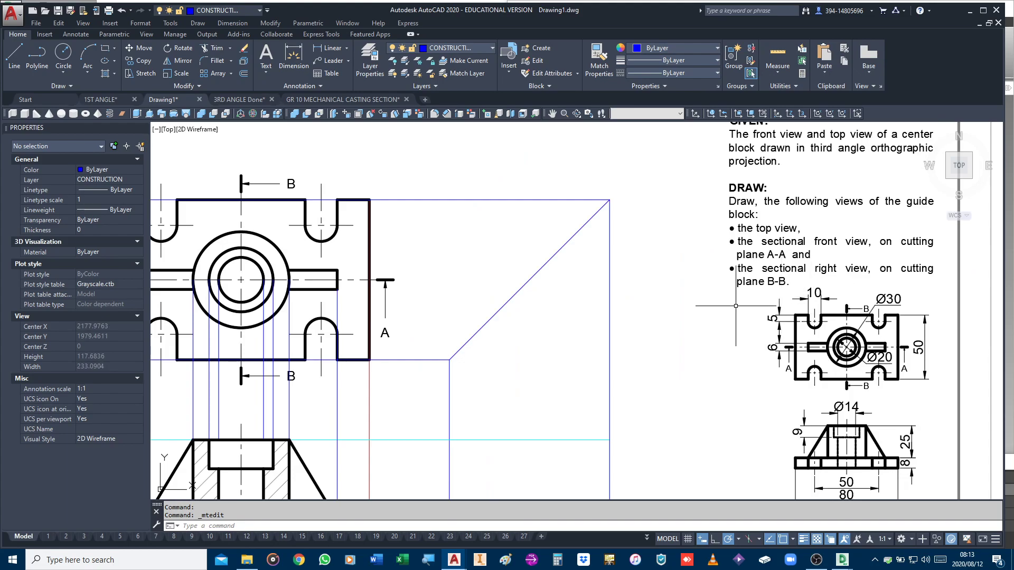
scroll(736, 306, "down", 3)
scroll(586, 356, "up", 3)
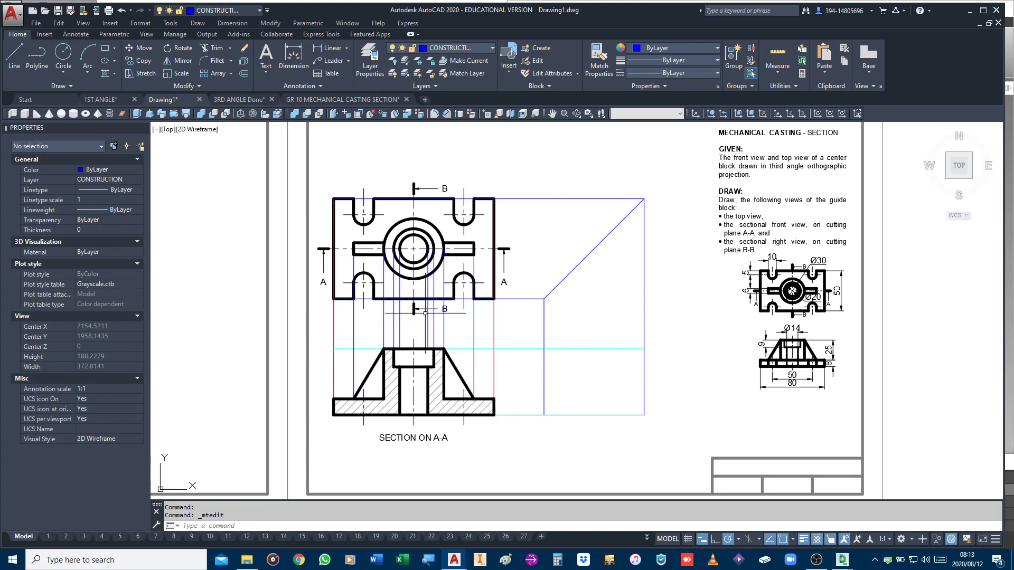
scroll(420, 292, "up", 2)
left_click(410, 289)
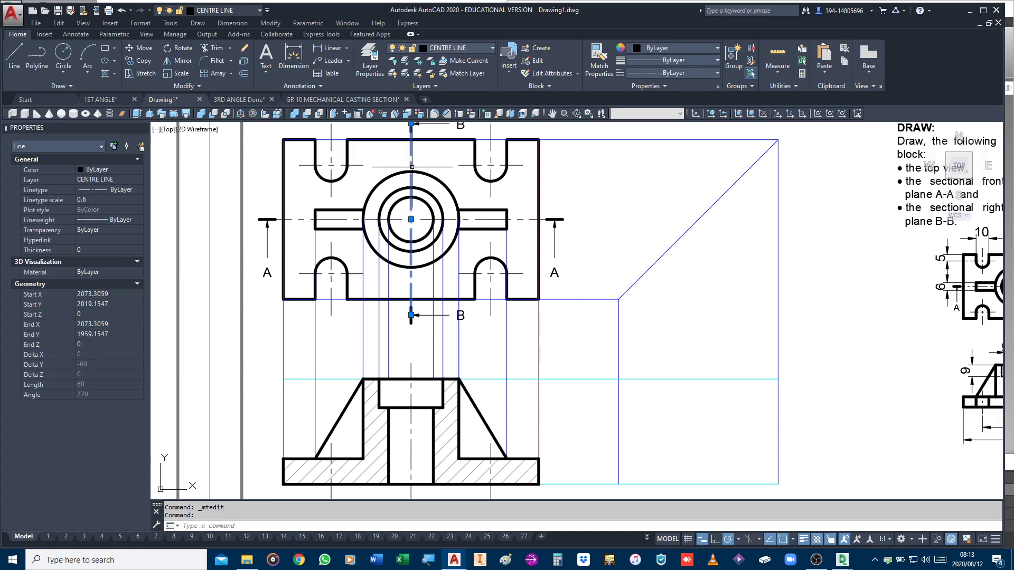
middle_click_drag(580, 264, 581, 282)
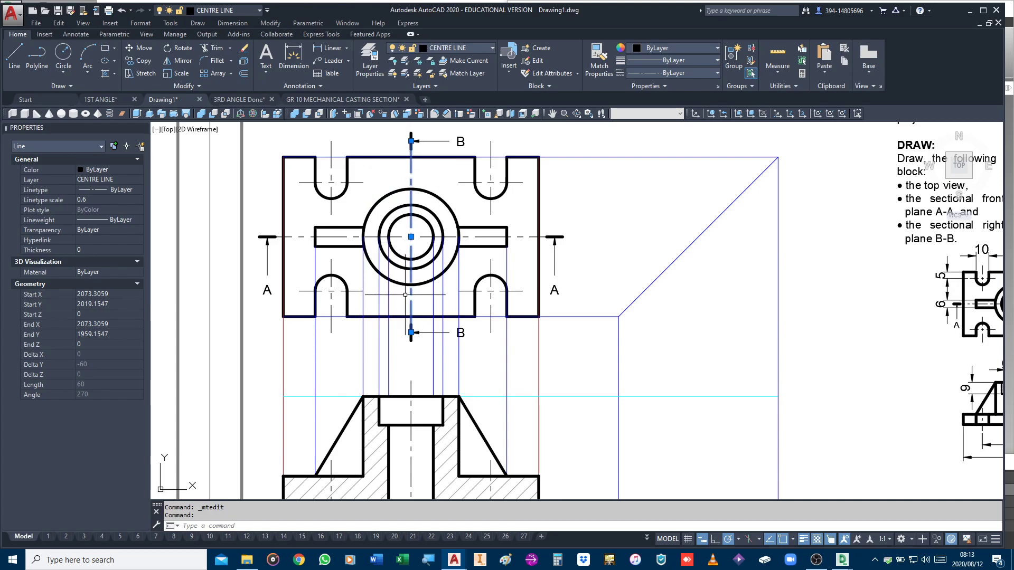
key("Escape")
Step: Project the upper quadrant of the top view's outermost circle horizontally to the 45° mitre line
type("L")
key("Return")
left_click(410, 189)
left_click(746, 188)
key("Return")
Step: Project the outermost circle's lower quadrant via the mitre line down to the base plate's top level and across to the right view's left edge
key("Return")
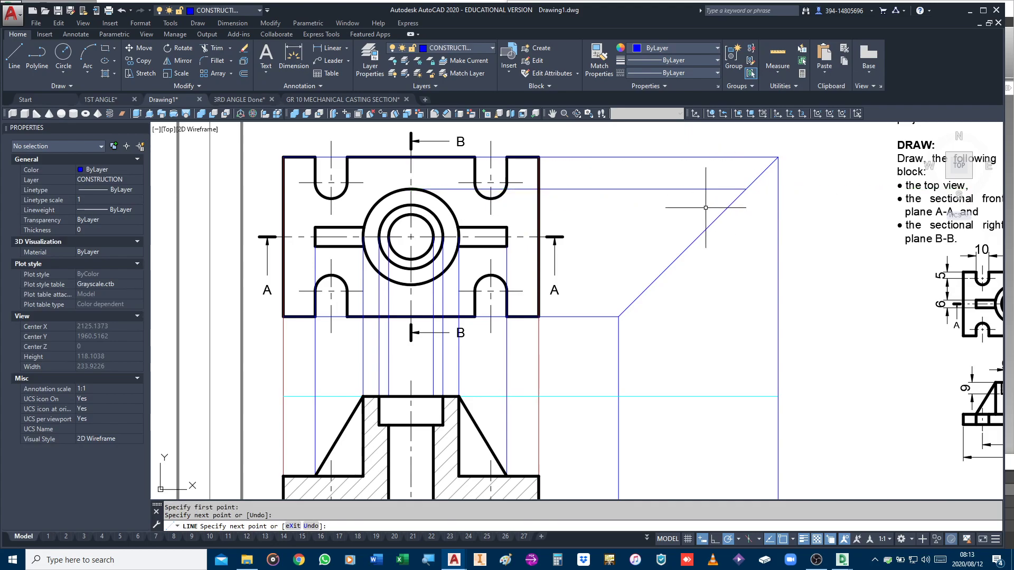
left_click(410, 284)
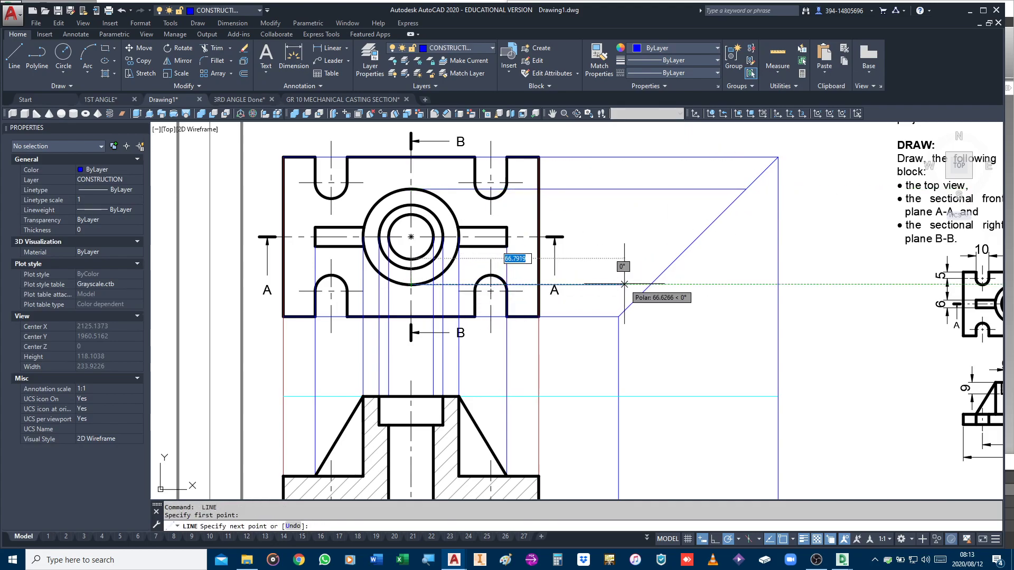
left_click(650, 284)
middle_click_drag(651, 284, 634, 186)
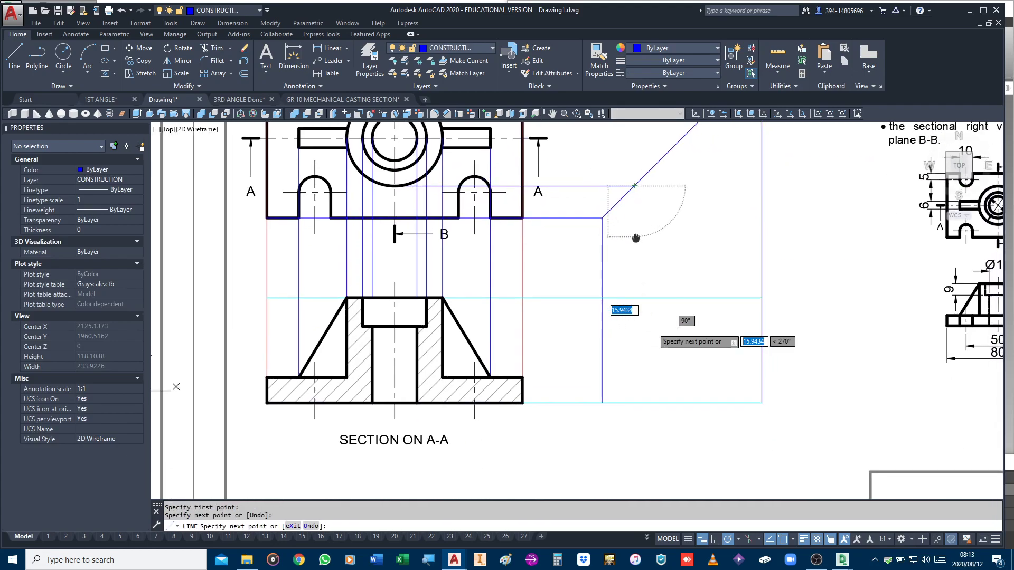
left_click(634, 298)
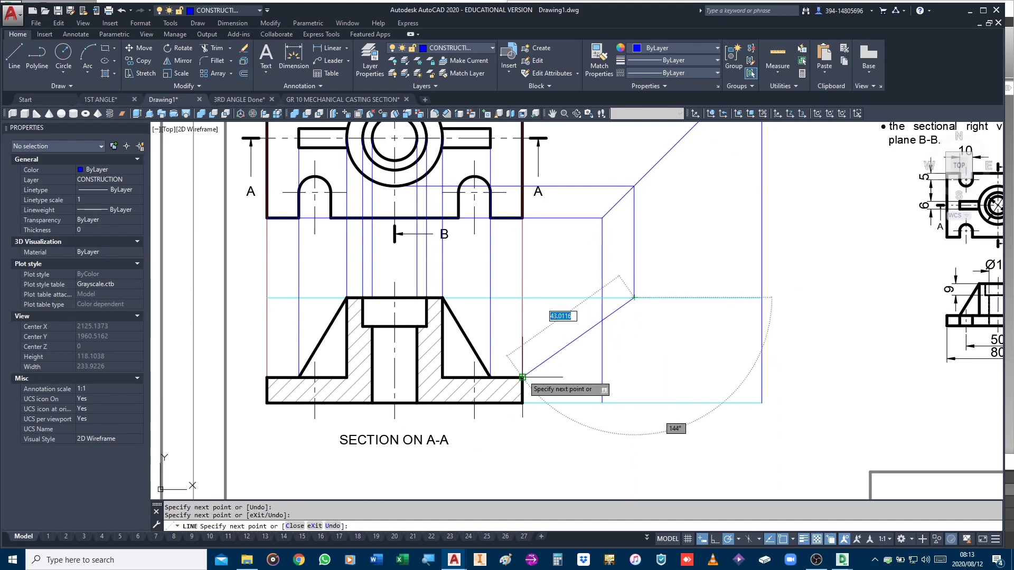
left_click(634, 377)
left_click(602, 377)
key("Return")
Step: Project the outermost circle's upper quadrant from the mitre line to the top level, 25 mm further down, and across to the right view's right edge
key("Return")
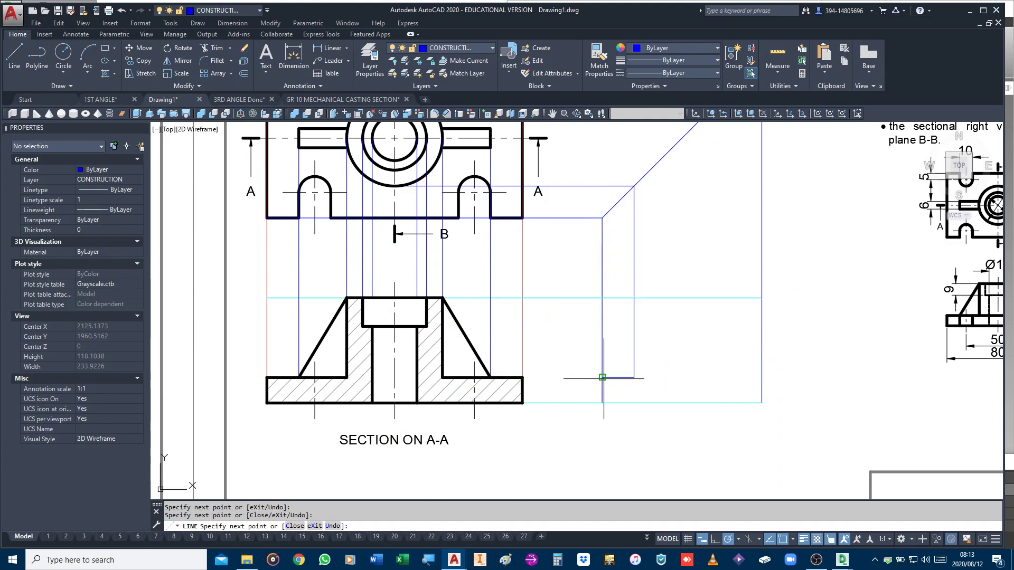
middle_click_drag(716, 127, 664, 186)
left_click(678, 150)
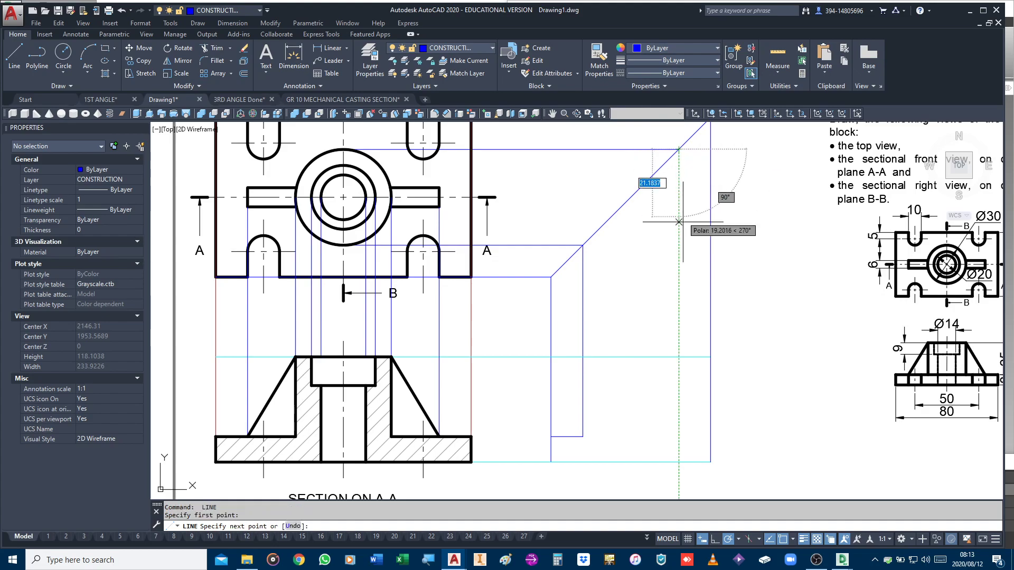
type("25")
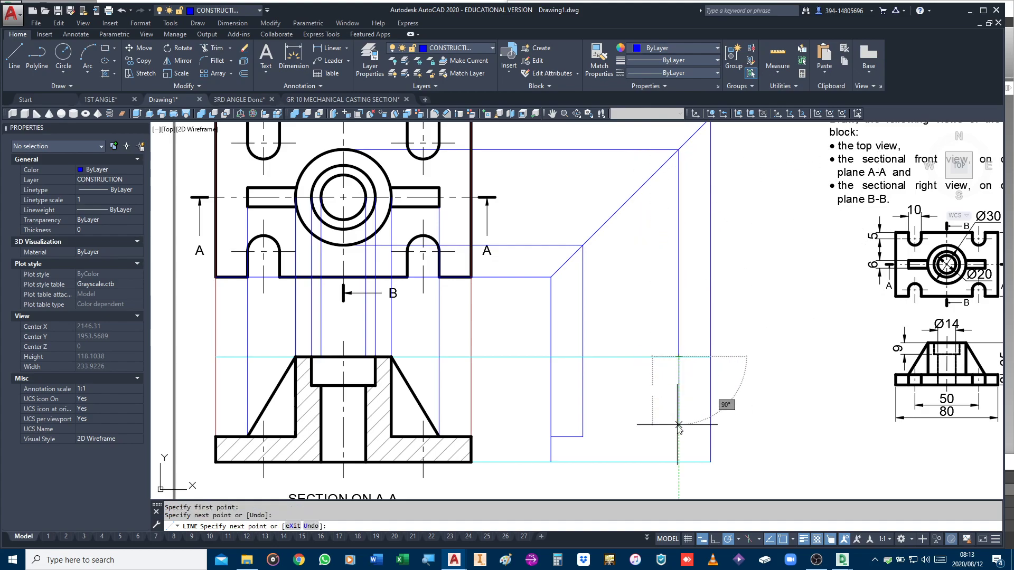
key("Return")
left_click(711, 428)
key("Return")
Step: Project the lower quadrant of the innermost bore circle to the mitre line and down to the right view's base line
key("Return")
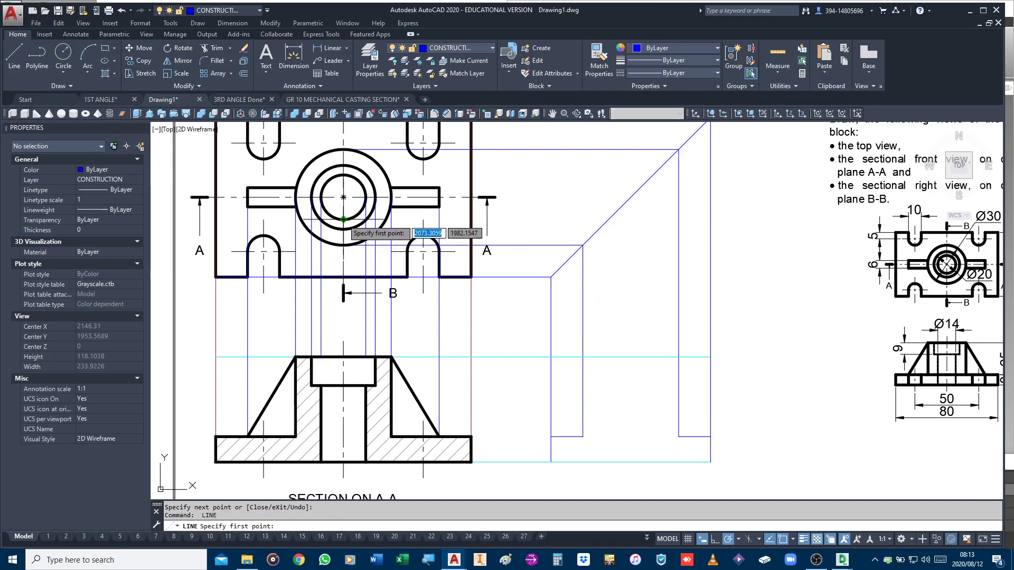
left_click(343, 219)
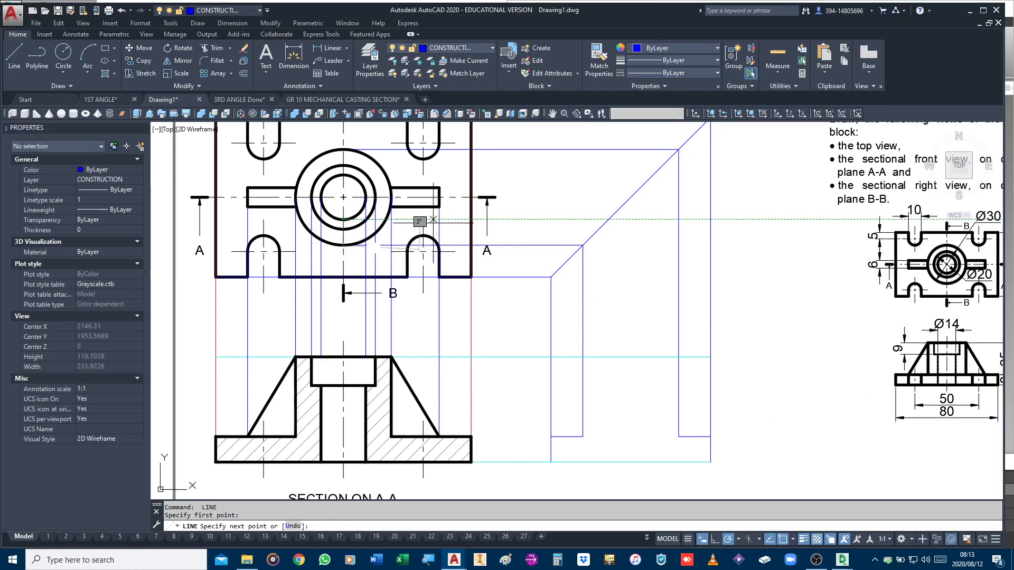
left_click(608, 219)
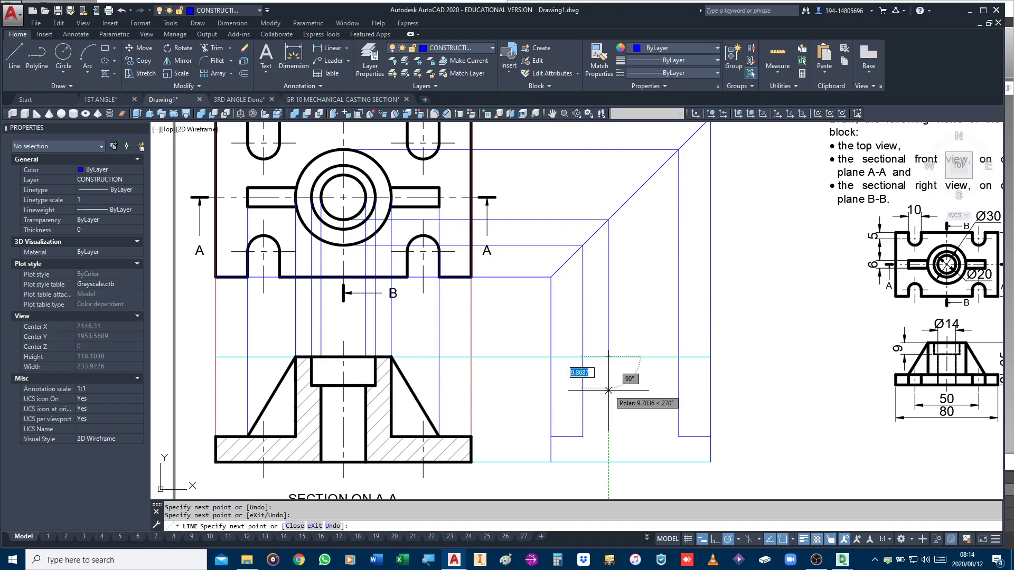
left_click(608, 462)
key("Return")
Step: Project the upper quadrant of the innermost bore circle to the mitre line and down to the right view's base line
key("Return")
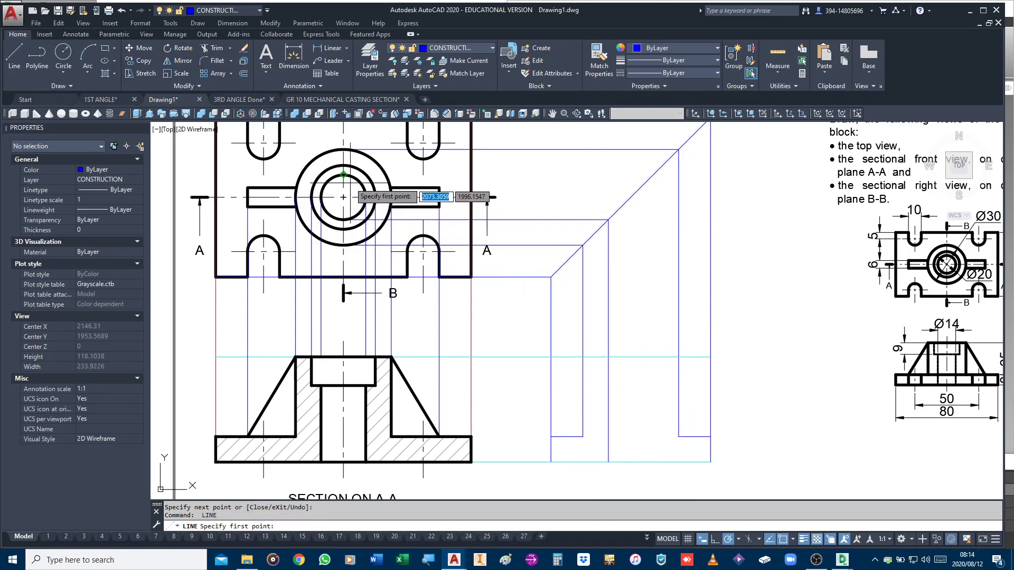
left_click(343, 175)
left_click(653, 174)
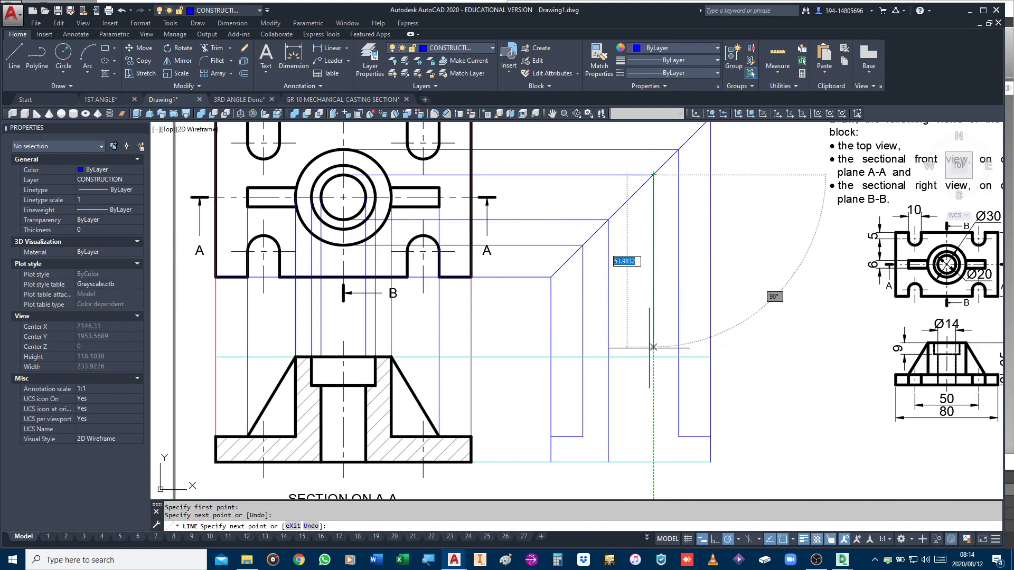
left_click(653, 462)
key("Return")
Step: Project the middle circle's lower quadrant via the mitre line to the right view's top level and 9 mm further down
key("Return")
key("Return")
key("Return")
left_click(343, 229)
left_click(598, 228)
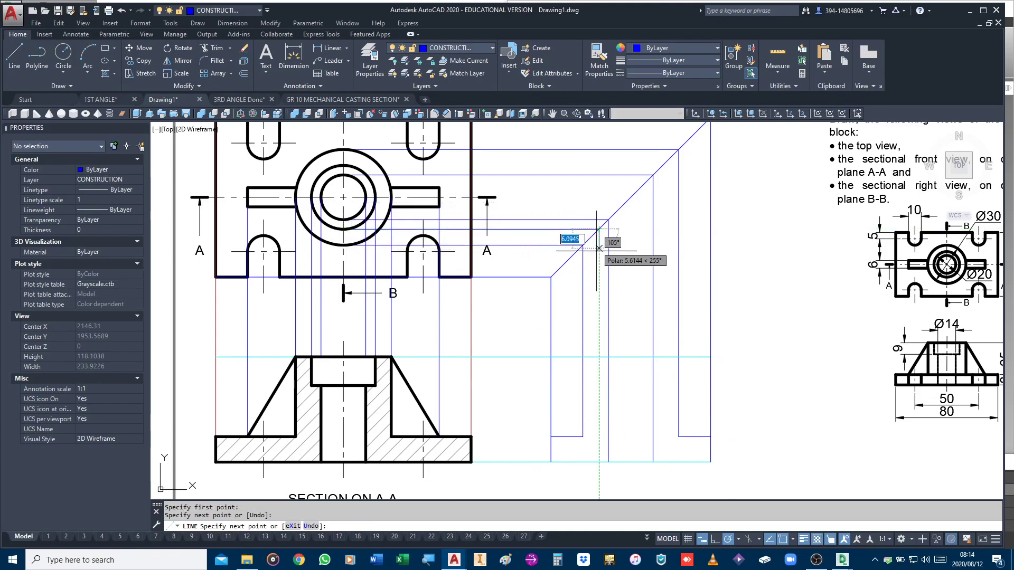
left_click(598, 357)
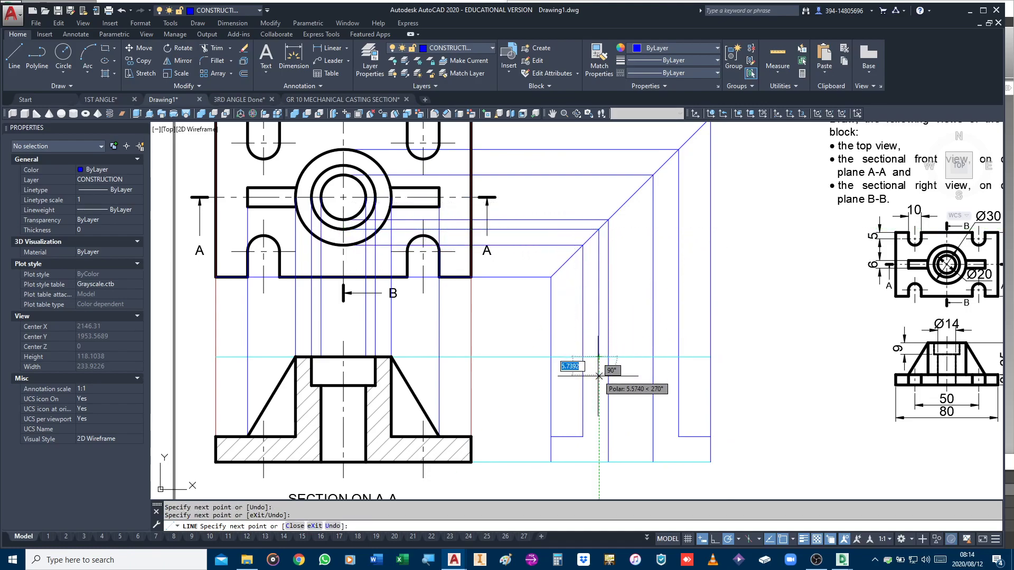
type("9")
key("Return")
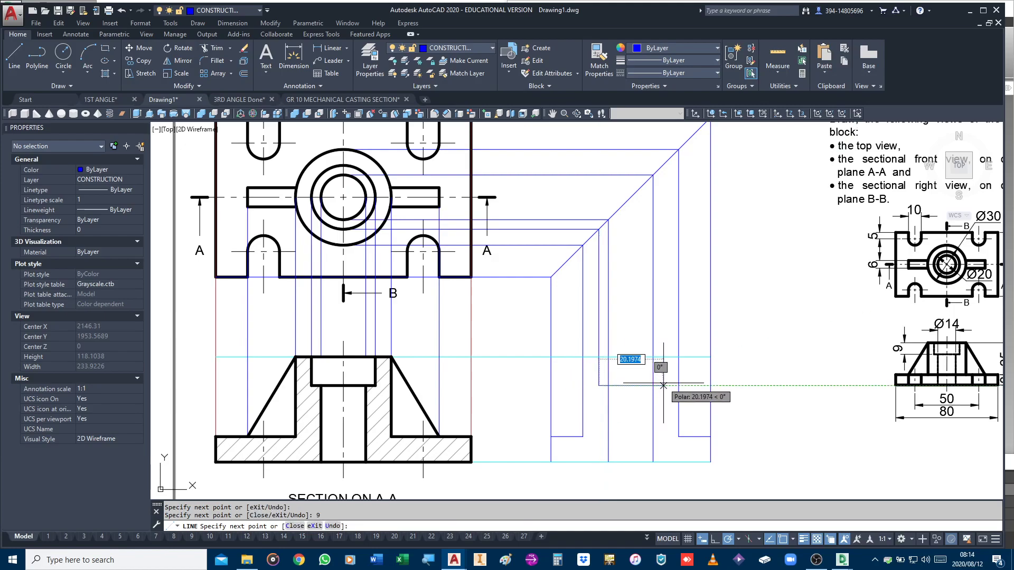
key("Return")
Step: Project the middle circle's upper quadrant via the mitre line to the top level, 9 mm further down, and across to the opposite counterbore edge
key("Return")
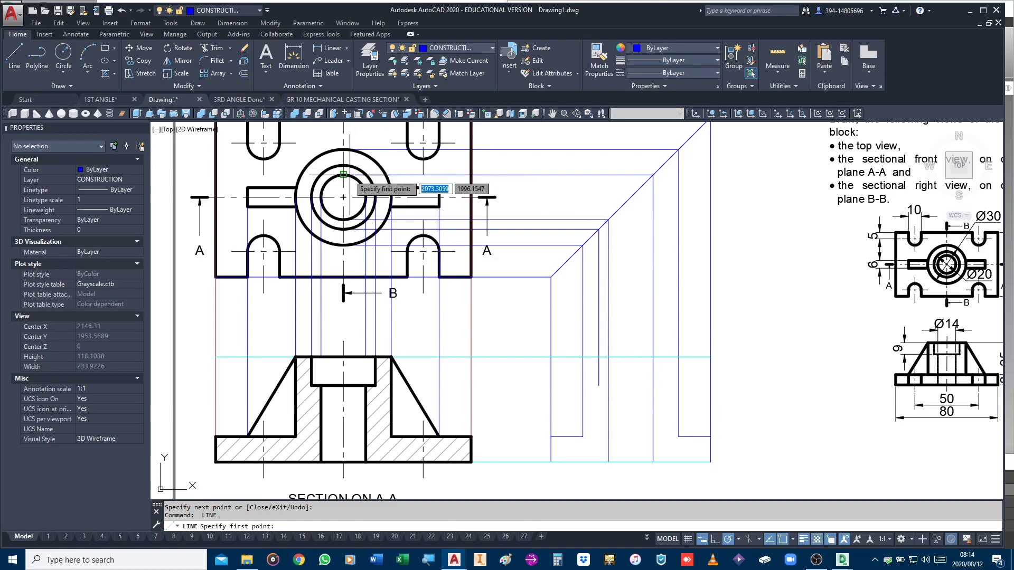
left_click(662, 165)
left_click(662, 356)
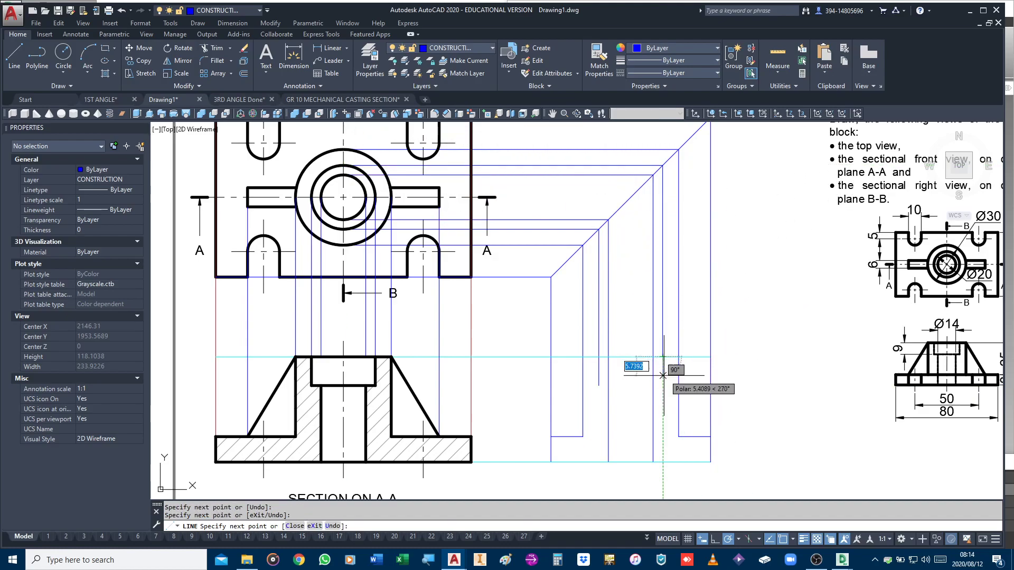
key("Return")
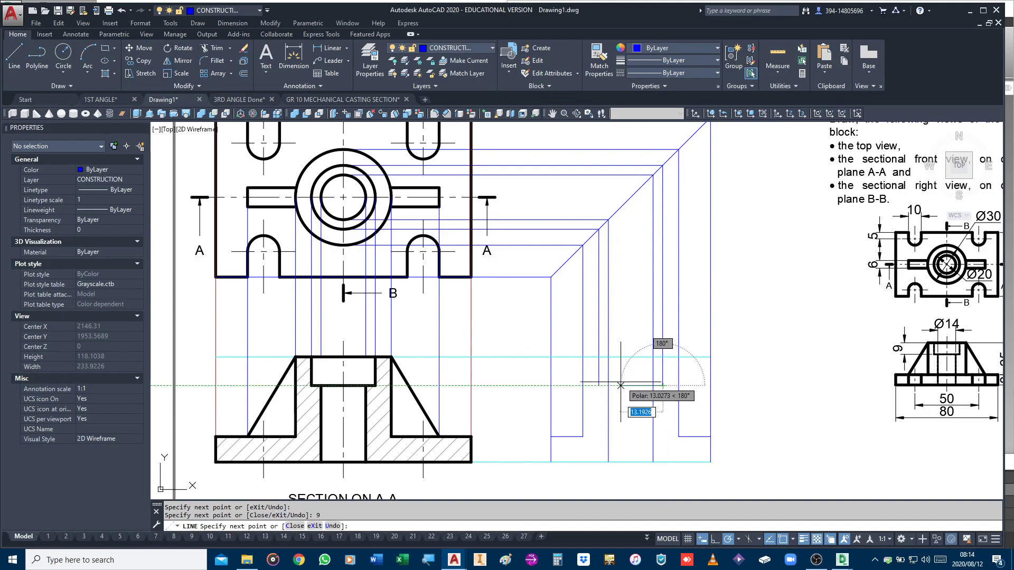
left_click(598, 385)
key("Return")
Step: Stretch the shared endpoints of the right view's two bore projection lines down from the top level to the counterbore floor
left_click(610, 367)
left_click(608, 356)
left_click(611, 335)
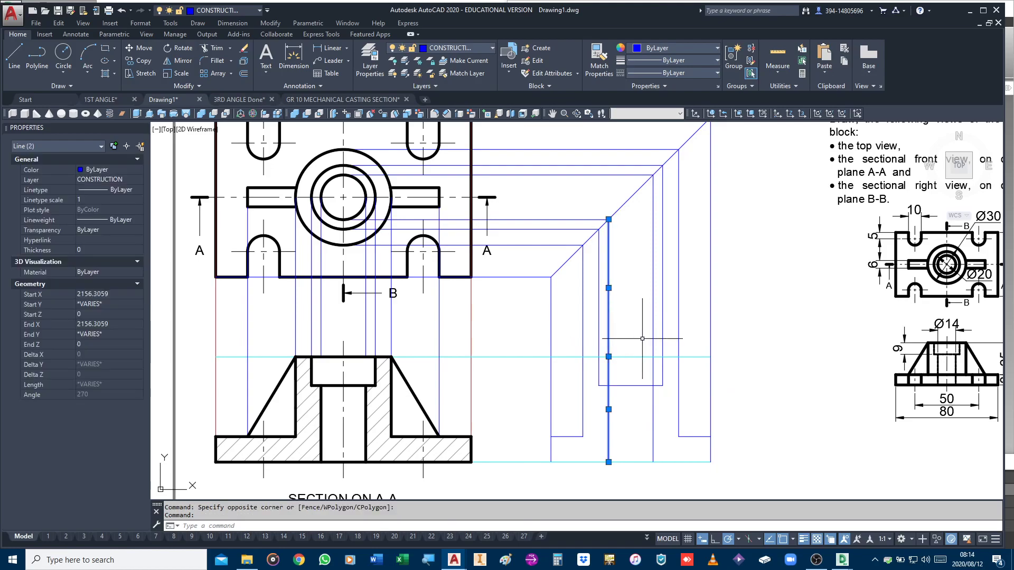
left_click(653, 336)
left_click(654, 371)
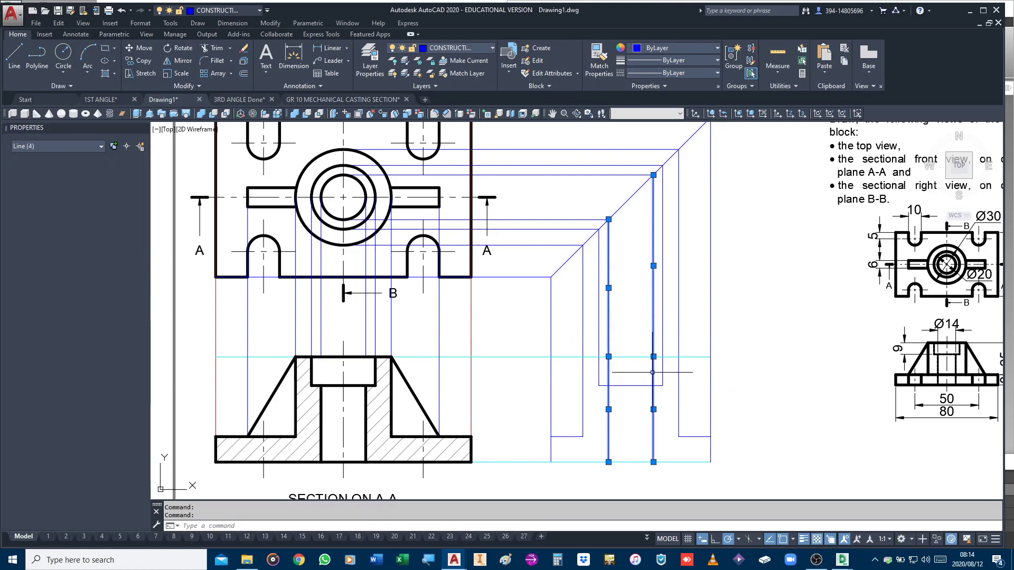
left_click(653, 356)
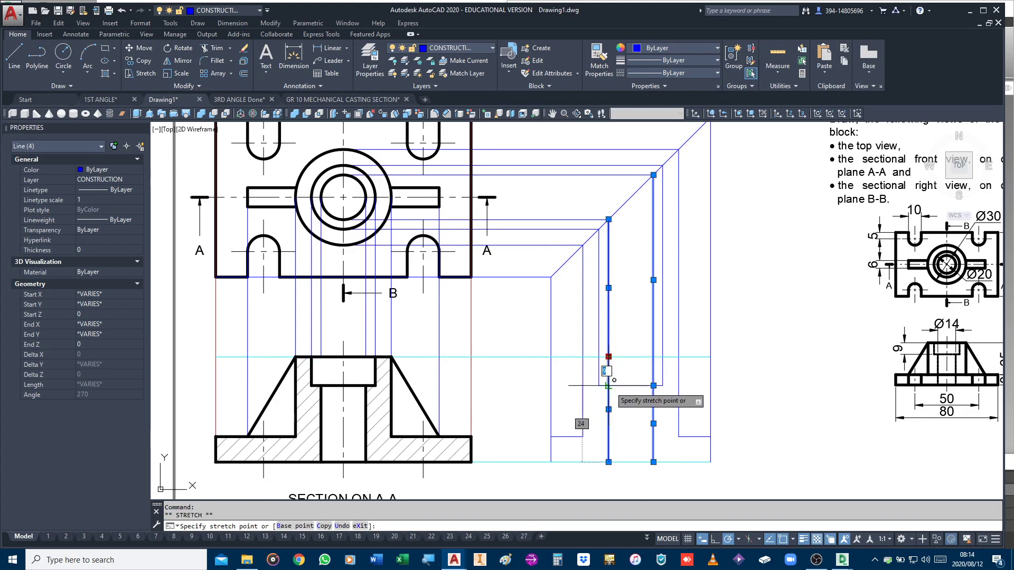
key("Escape")
Step: Draw the right view's top edge line and stretch its end to span both outer edges of the boss, 30 mm long
type("l")
key("Return")
left_click(598, 356)
left_click(668, 357)
key("Return")
left_click(644, 356)
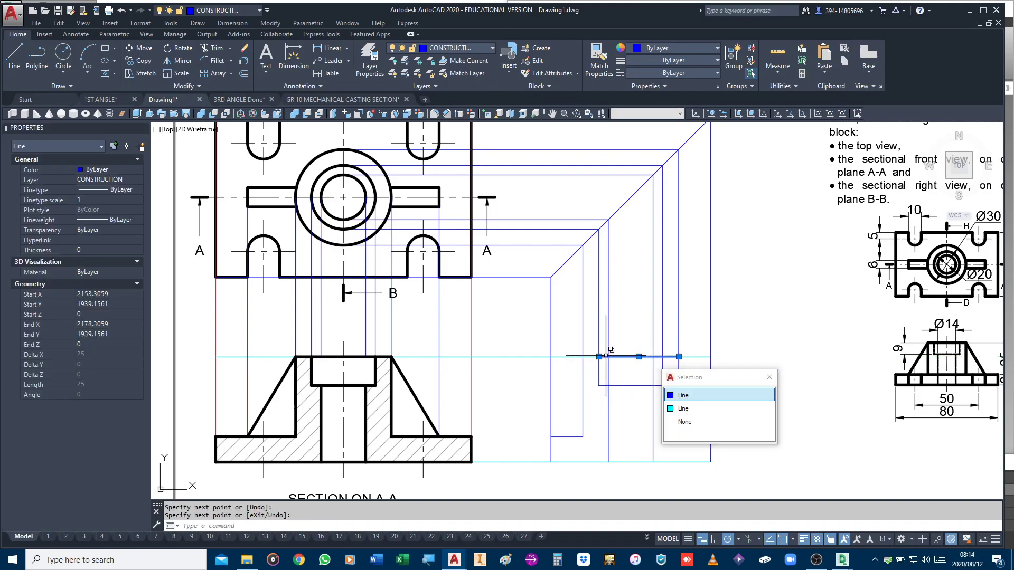
left_click(599, 357)
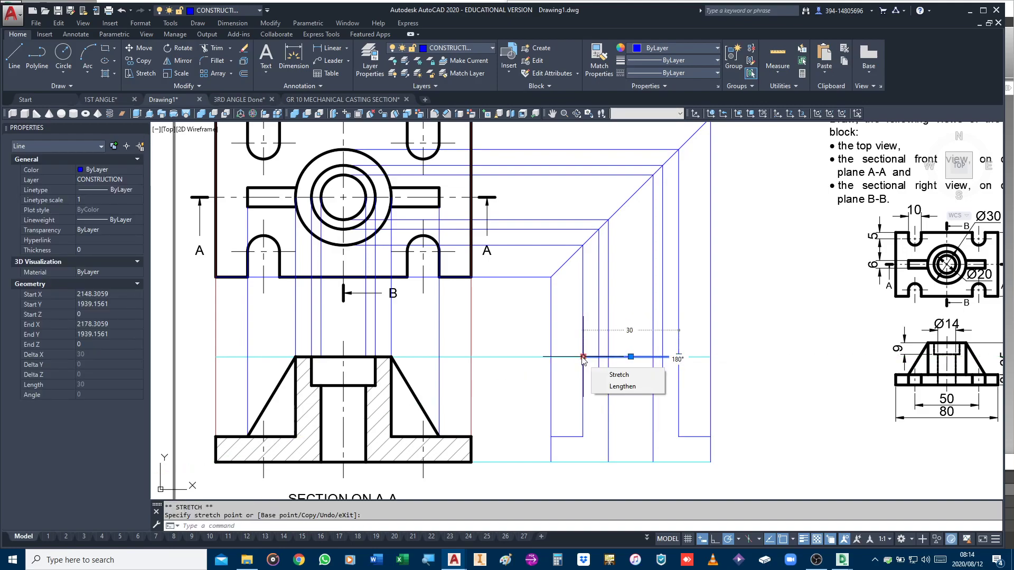
type("MA")
key("Return")
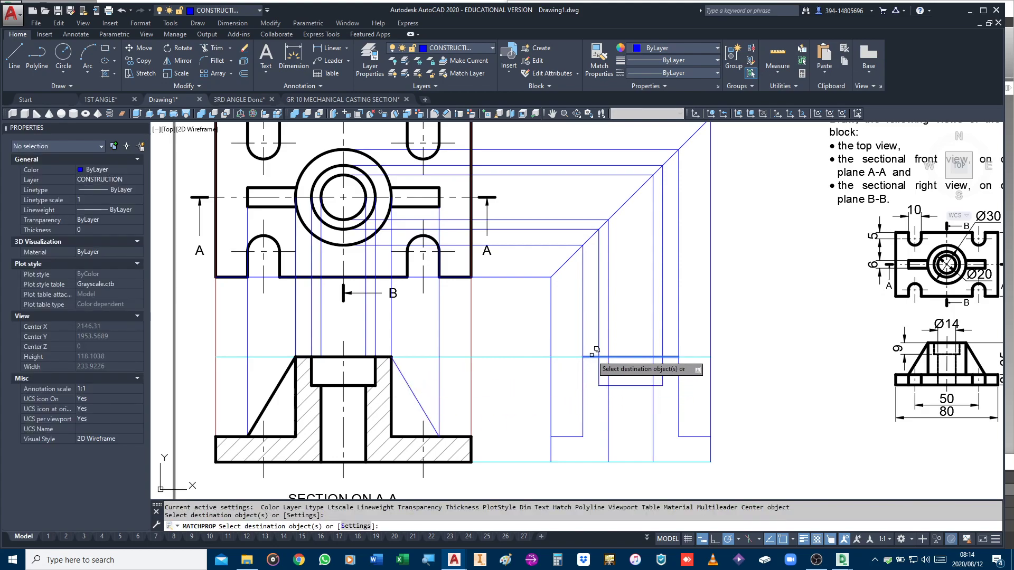
left_click(599, 372)
left_click(586, 394)
key("Return")
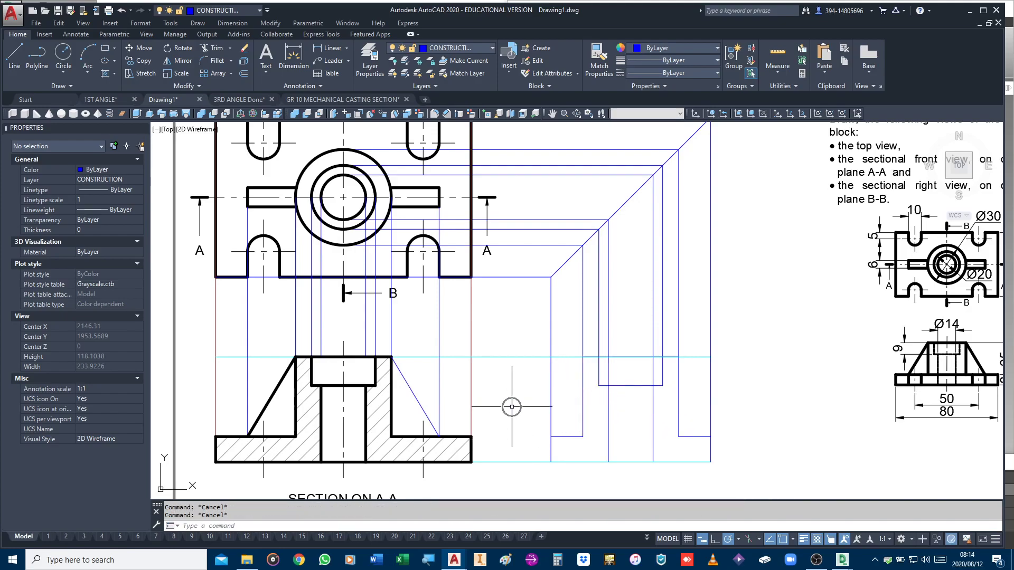
Step: Match the right view's outer boss edges and base top lines to the properties of the front view's sloping rib outline
type("MA")
key("Return")
left_click(429, 420)
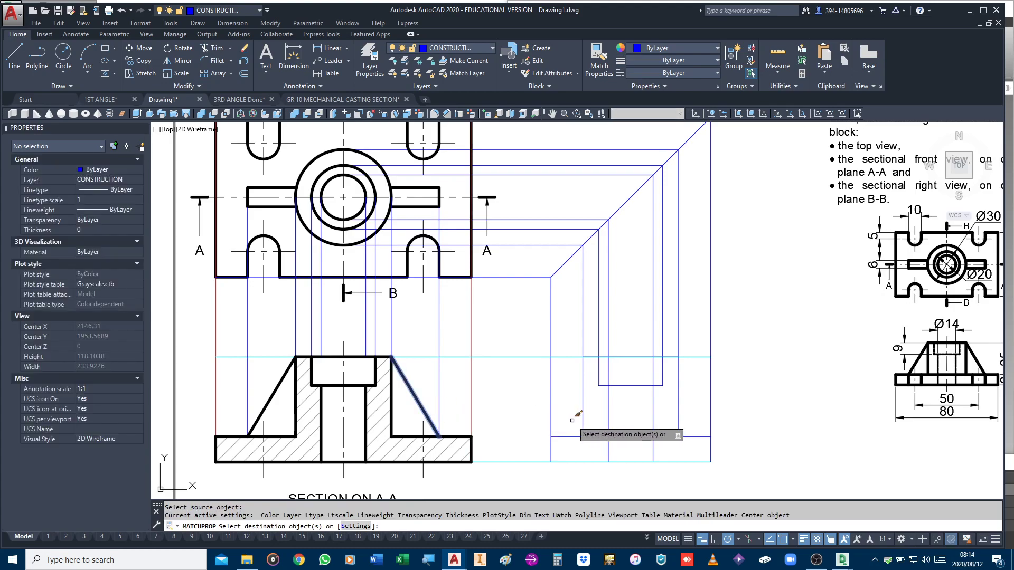
left_click(601, 419)
left_click(525, 481)
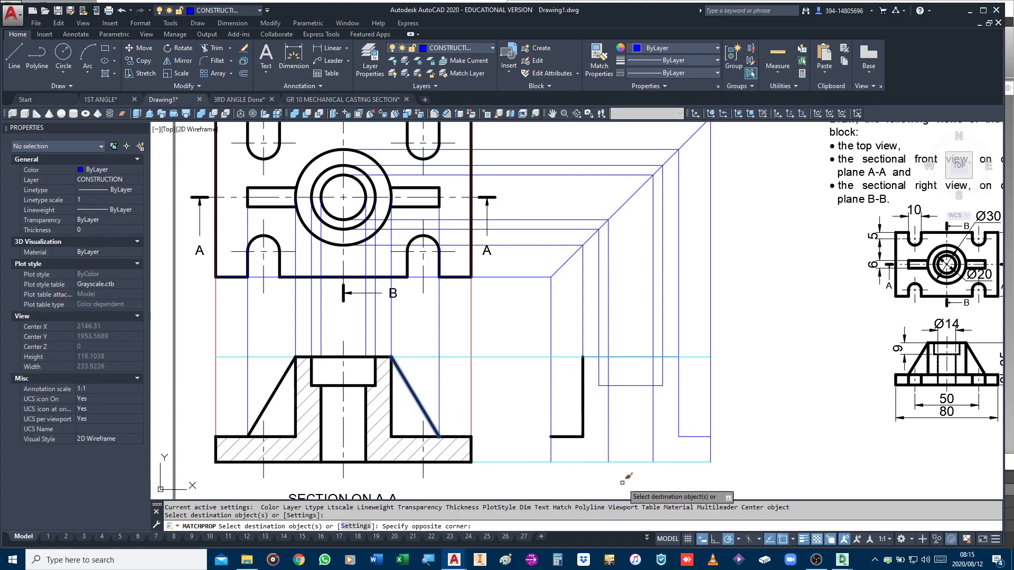
left_click(692, 431)
left_click(634, 448)
Step: Apply the same visible outline properties to the right view's bore lines, counterbore edges and top edge
left_click(664, 437)
left_click(642, 421)
left_click(608, 414)
left_click(627, 385)
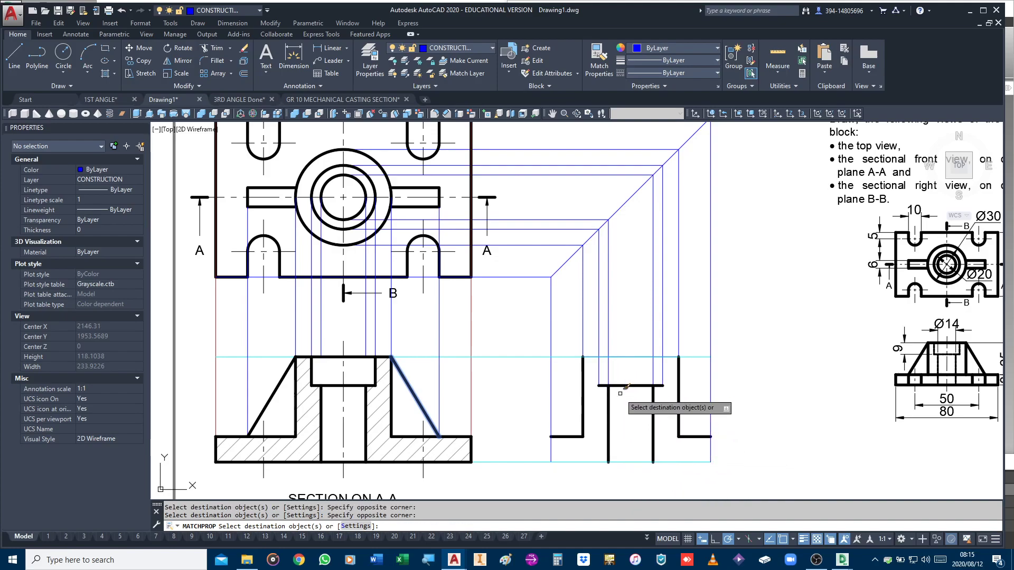
left_click(663, 364)
left_click(599, 371)
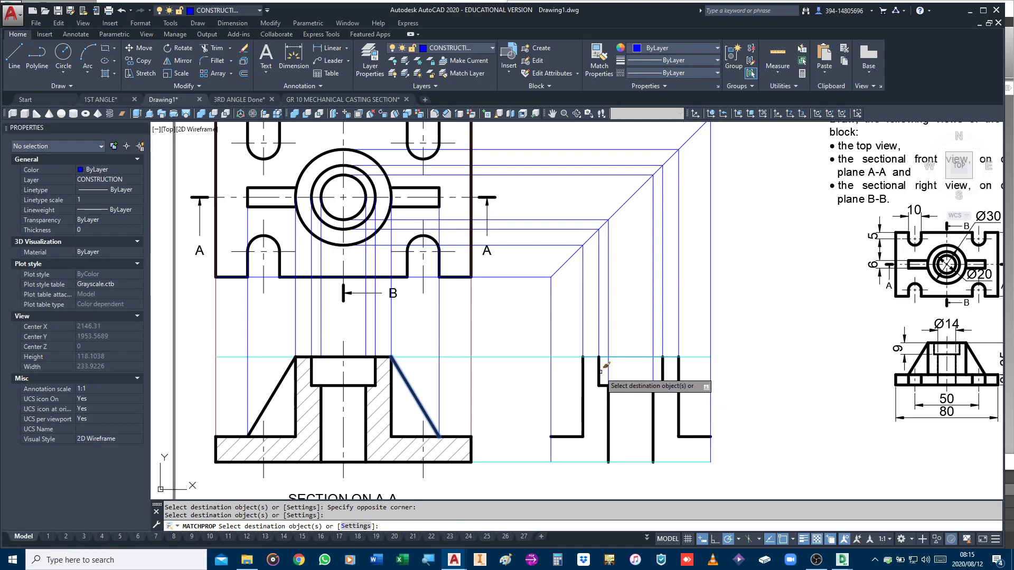
left_click(608, 357)
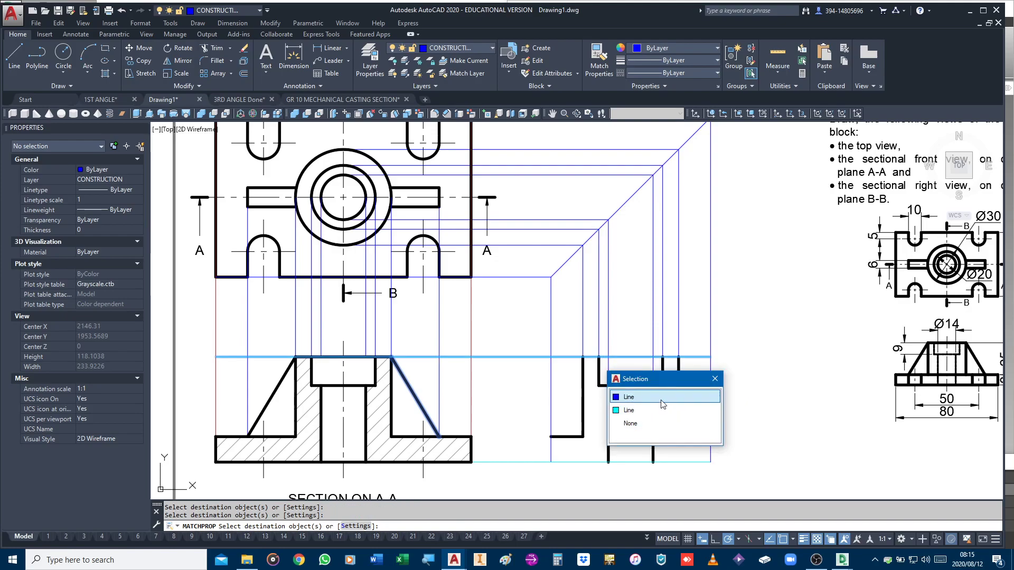
left_click(663, 399)
key("Return")
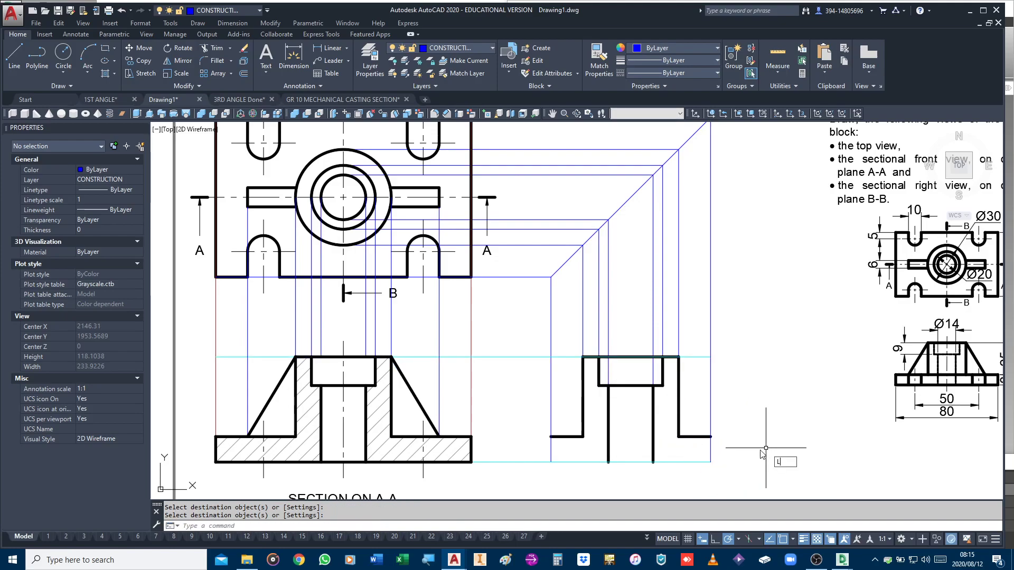
Step: Draw the right view's base sides and bottom as connected lines between the two ends of the base's top level
key("Return")
left_click(710, 437)
left_click(710, 462)
left_click(550, 463)
left_click(550, 437)
key("Return")
Step: Match the properties of the right view's base sides and bottom line to the boss's thick outline
middle_click_drag(517, 434, 516, 419)
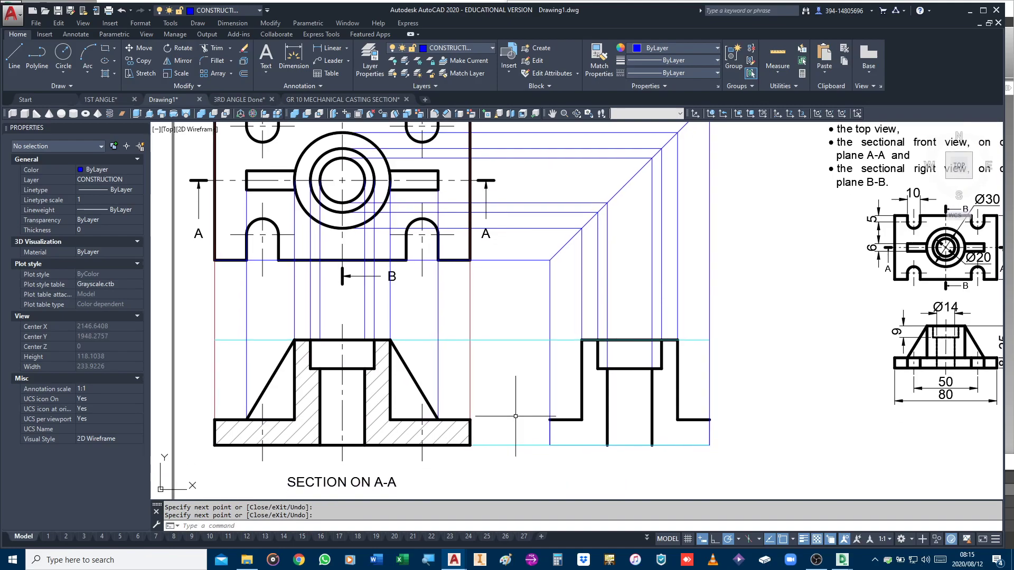
type("MA")
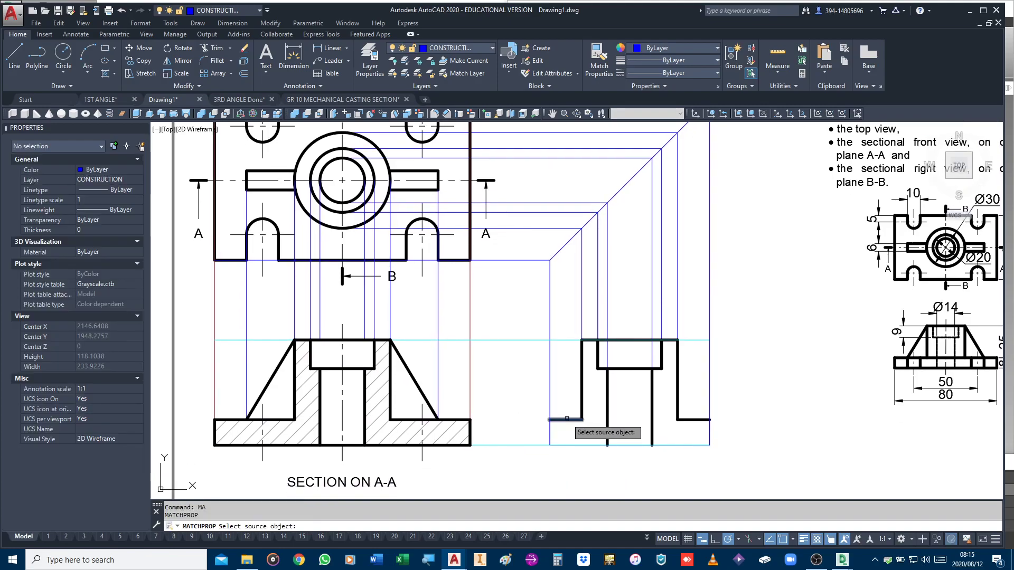
key("Return")
left_click(581, 380)
left_click(533, 418)
left_click(719, 452)
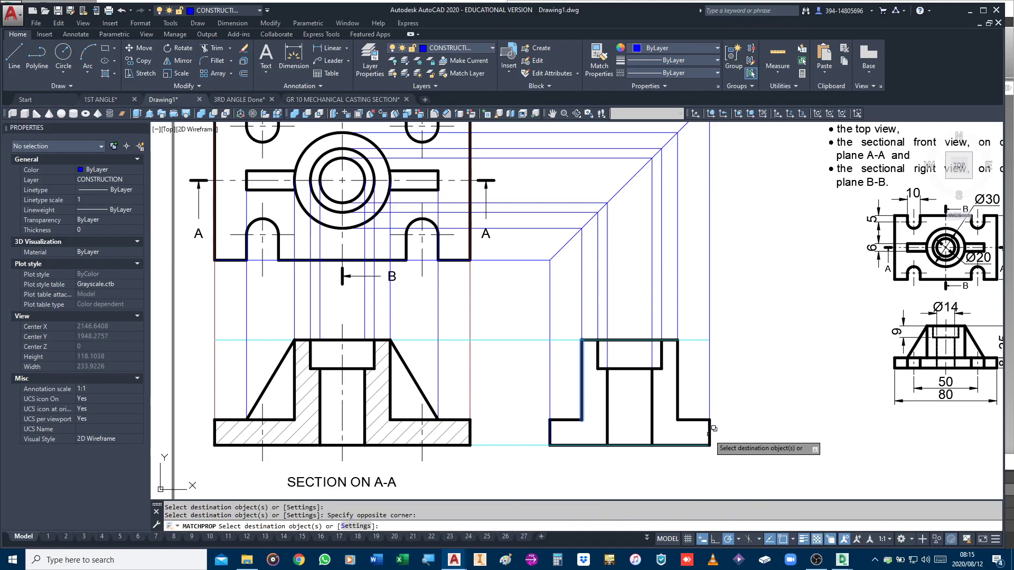
key("Return")
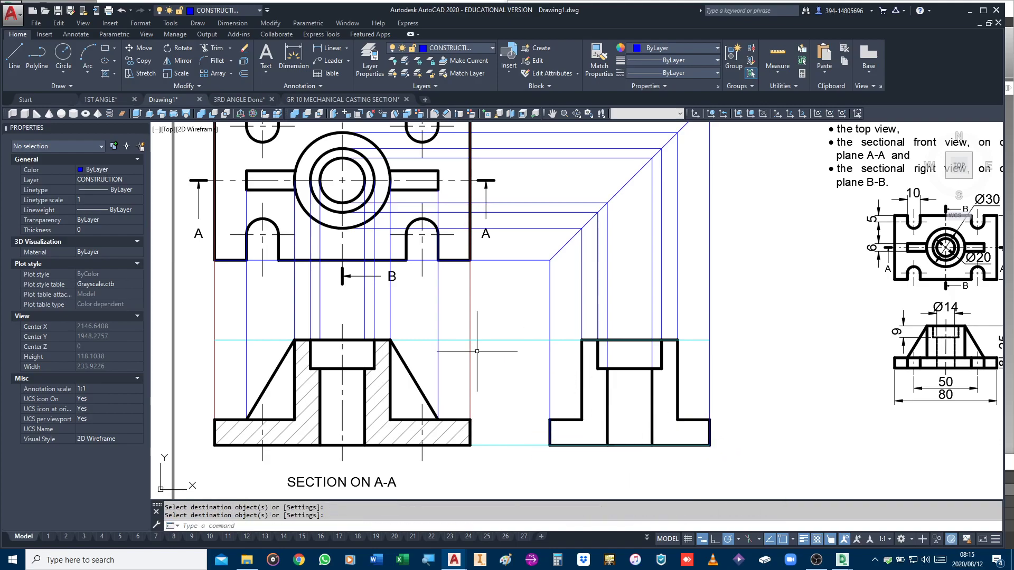
Step: Hatch both cut sides of the right view with the user-defined pattern at an angle of 315 and a spacing of 3
middle_click_drag(445, 262, 446, 265)
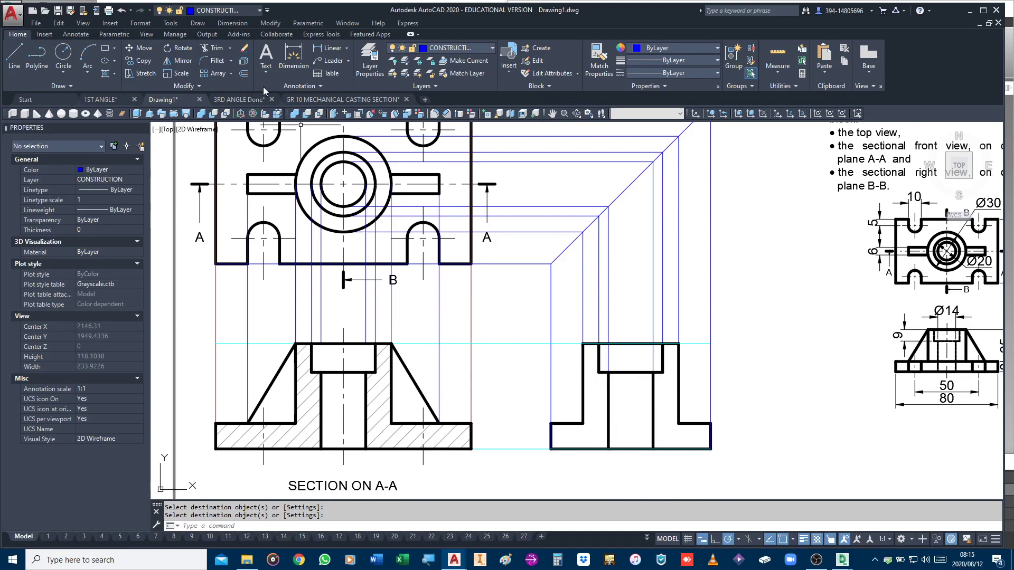
left_click(104, 74)
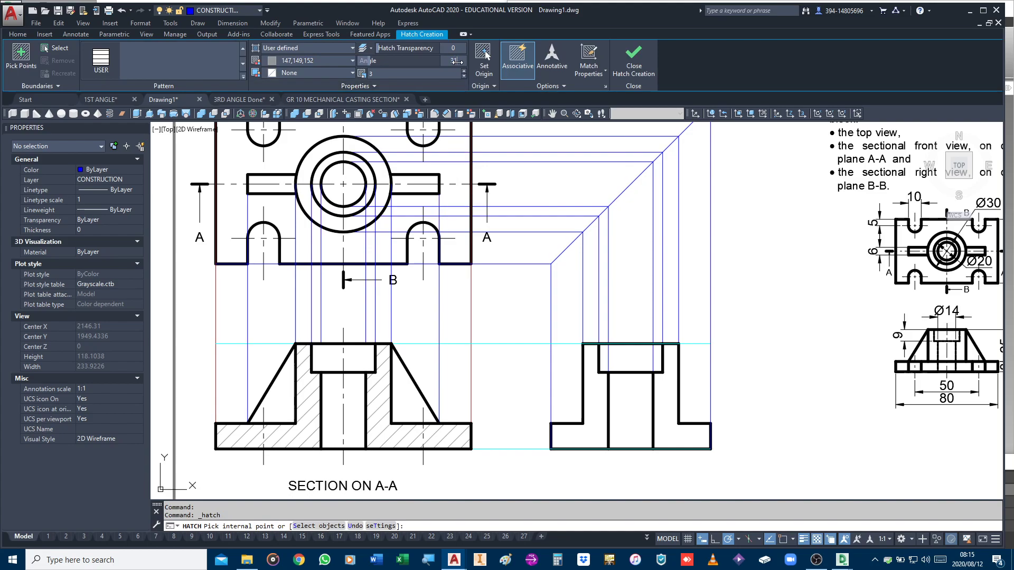
left_click(584, 431)
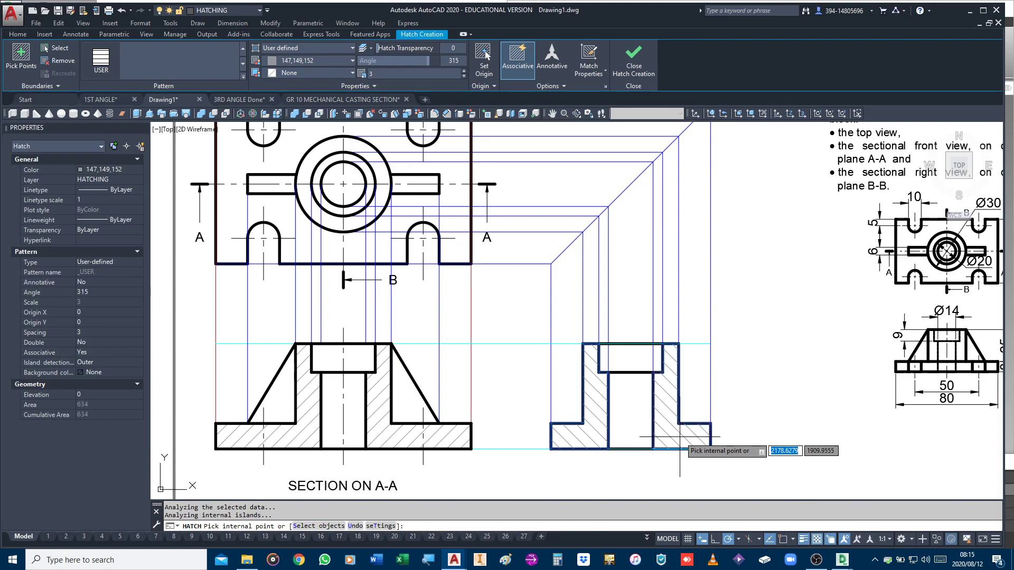
key("Return")
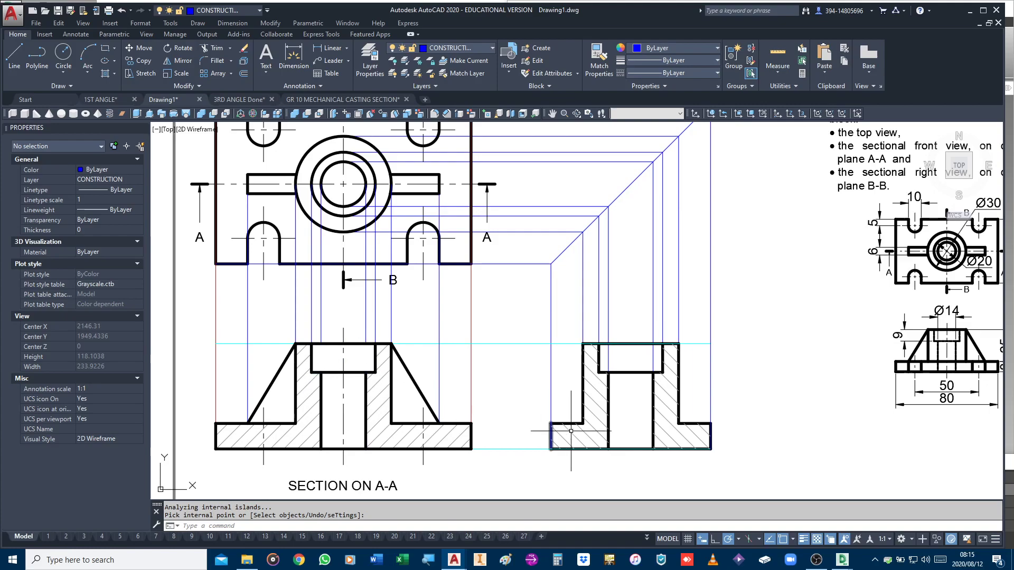
Step: Project the top view's horizontal centre line to the mitre line and down through the bore to the right view's base line
key("Return")
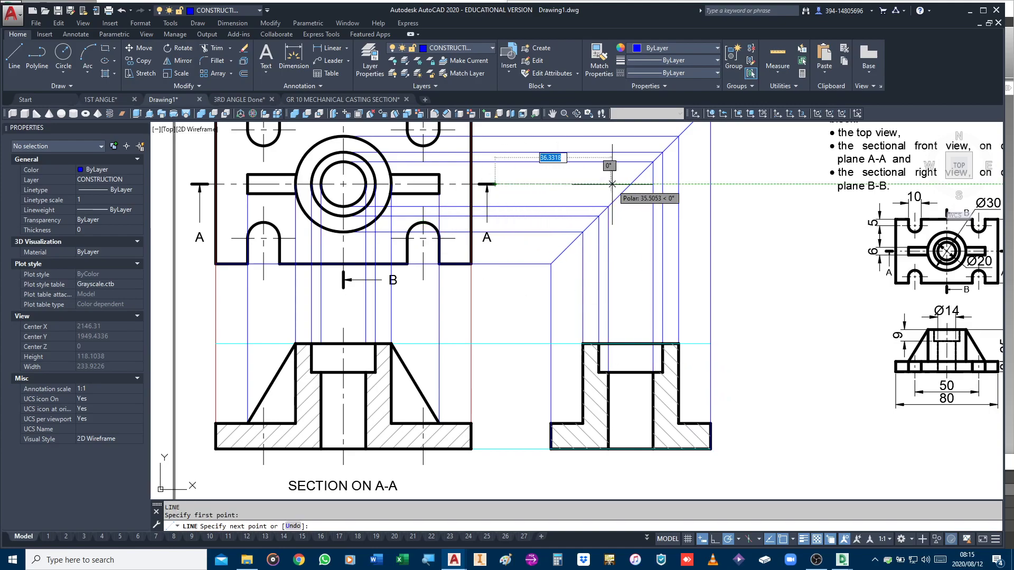
left_click(631, 185)
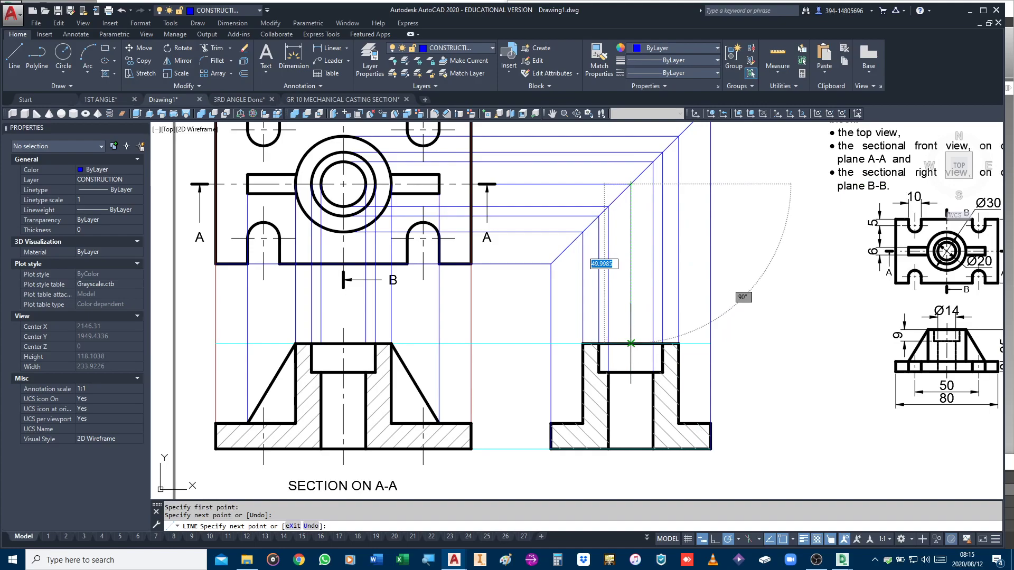
left_click(630, 449)
key("Return")
Step: Project the lower slot's horizontal centre line to the mitre line and down through the right view's base
key("Return")
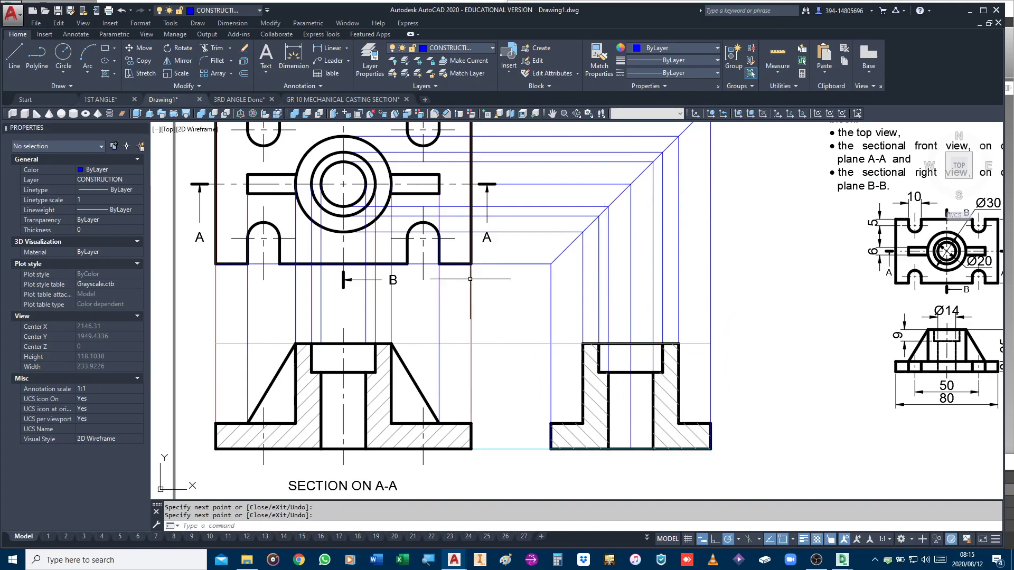
left_click(577, 237)
left_click(577, 422)
key("Return")
Step: Project the upper slot's horizontal centre line to the mitre line and down through the right view's base
key("Return")
middle_click_drag(454, 130, 450, 180)
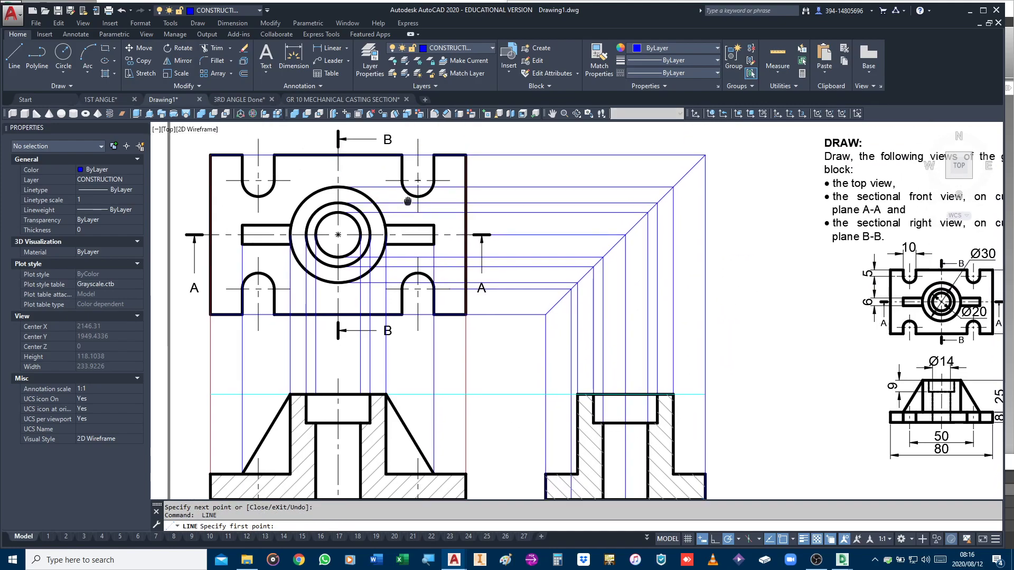
left_click(450, 180)
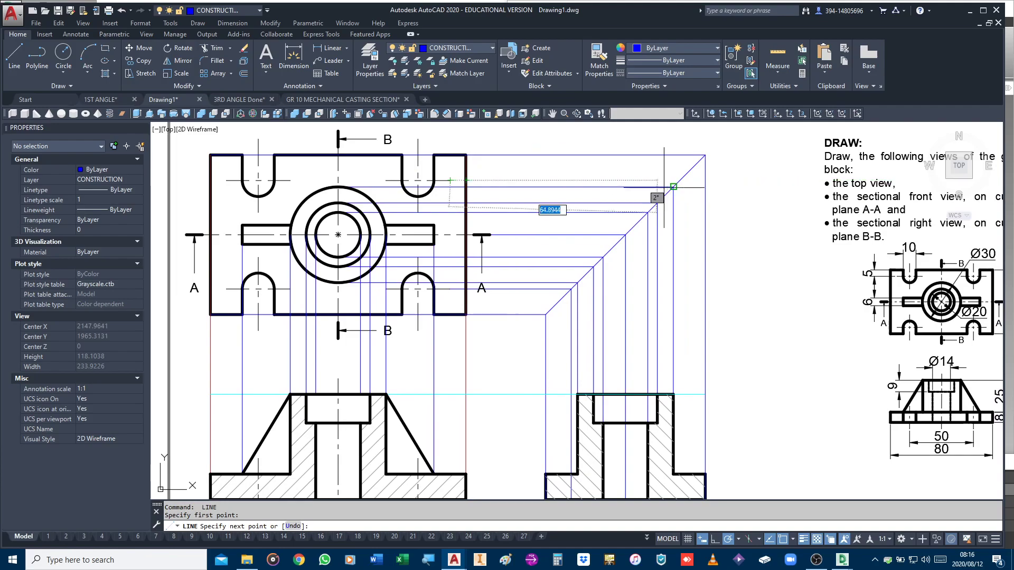
middle_click_drag(660, 427, 687, 296)
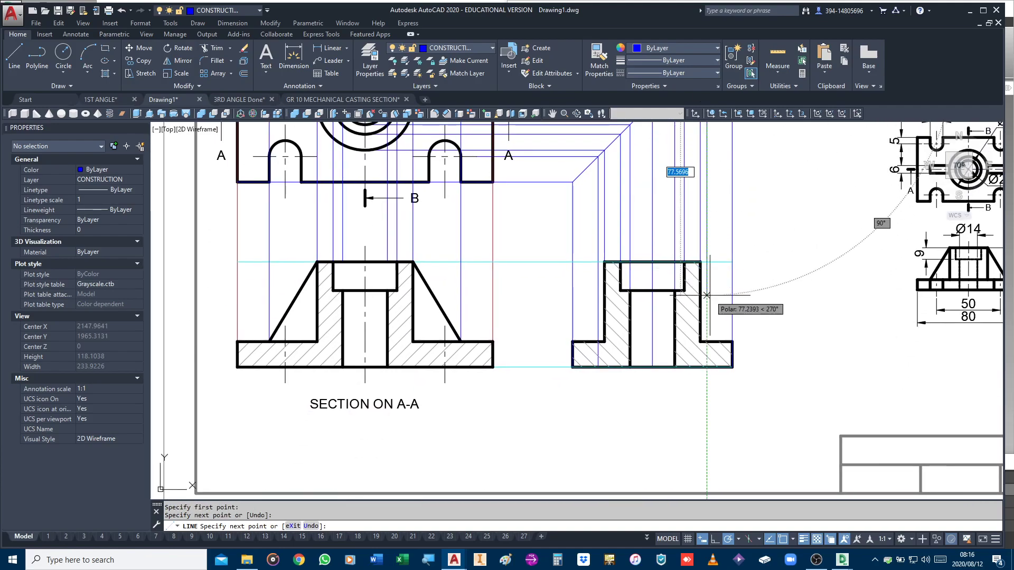
scroll(707, 335, "up", 2)
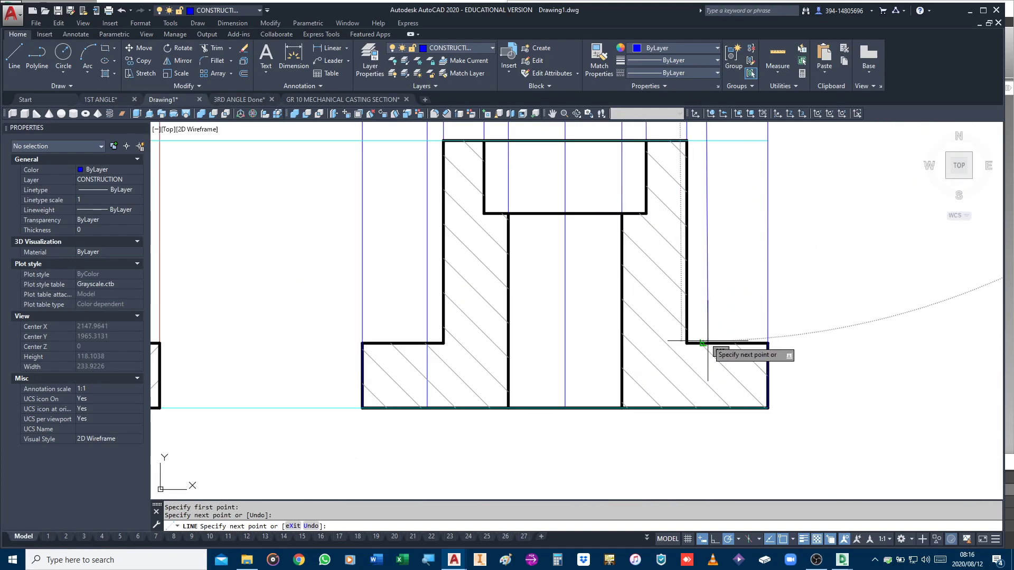
left_click(703, 342)
left_click(703, 408)
key("Return")
Step: Delete the two slot projection segments above the right view's base, keeping the short segments inside the base
left_click(702, 321)
key("Delete")
left_click(427, 300)
key("Delete")
middle_click_drag(426, 296, 445, 311)
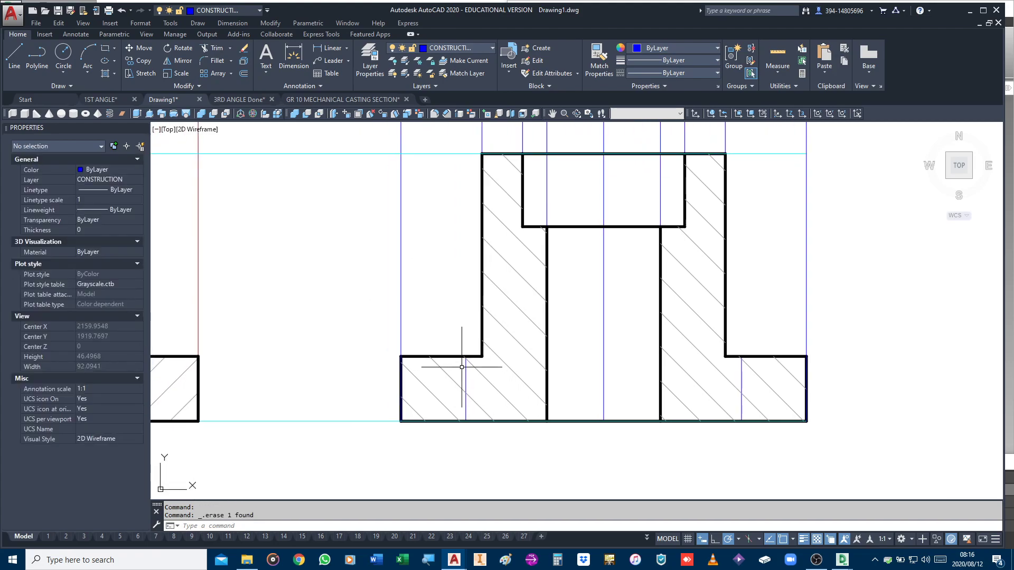
Step: Lengthen the right view's bore and slot centre lines beyond the outline with the Delta option, accepting the default length
left_click(183, 86)
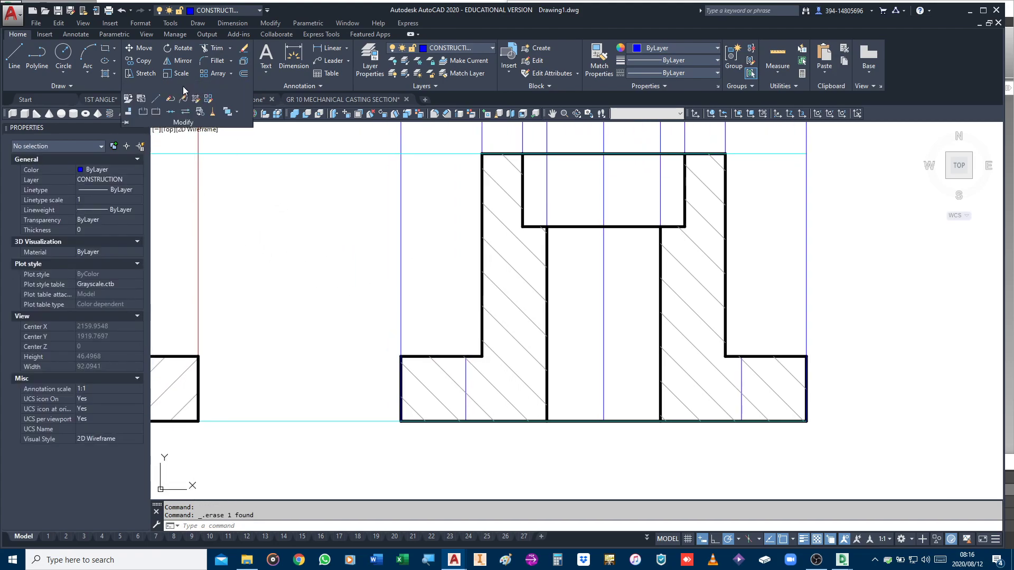
left_click(160, 100)
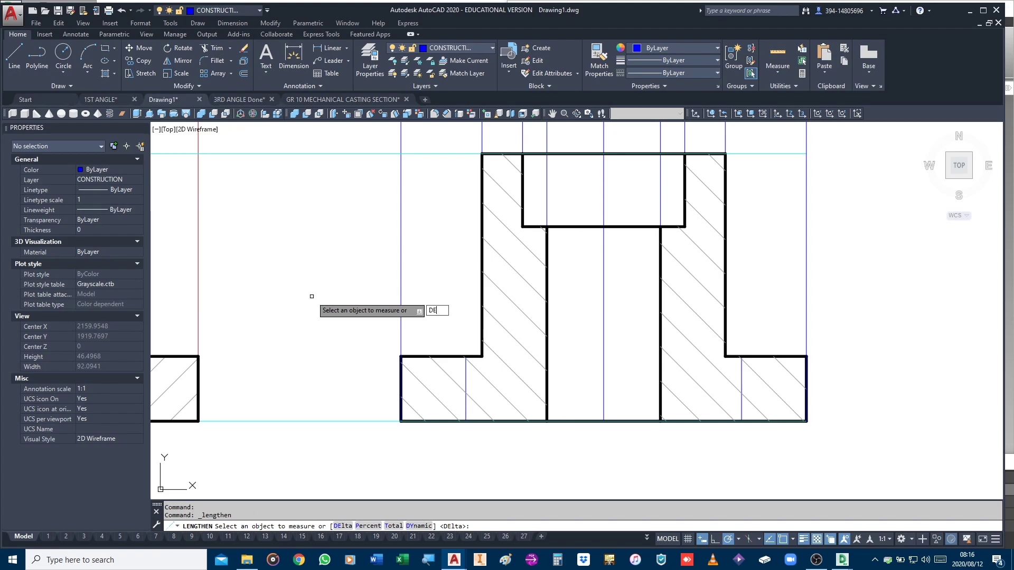
type("DE")
key("Return")
key("Return")
left_click(466, 418)
left_click(602, 241)
left_click(737, 385)
left_click(738, 380)
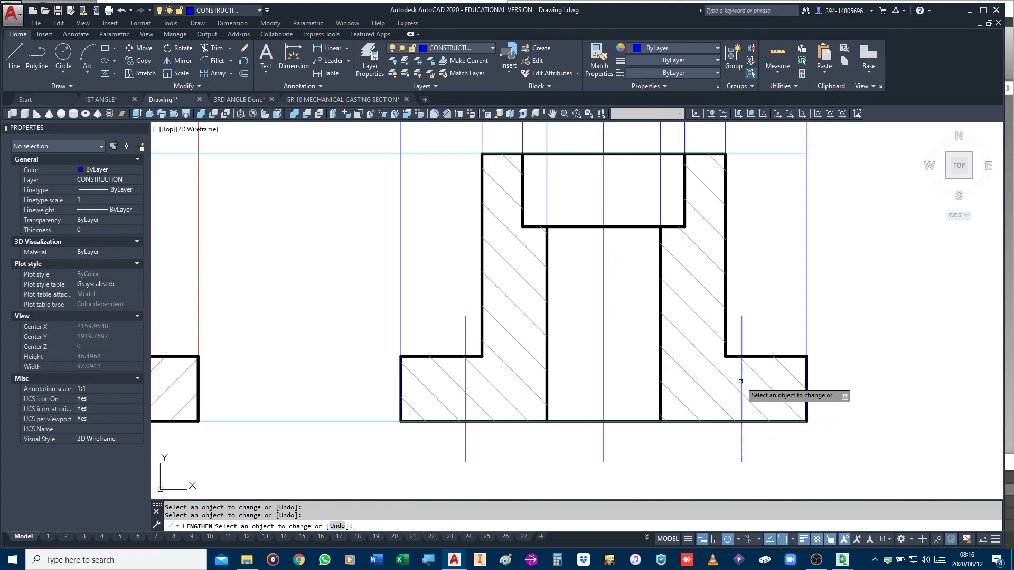
key("Return")
scroll(439, 316, "down", 5)
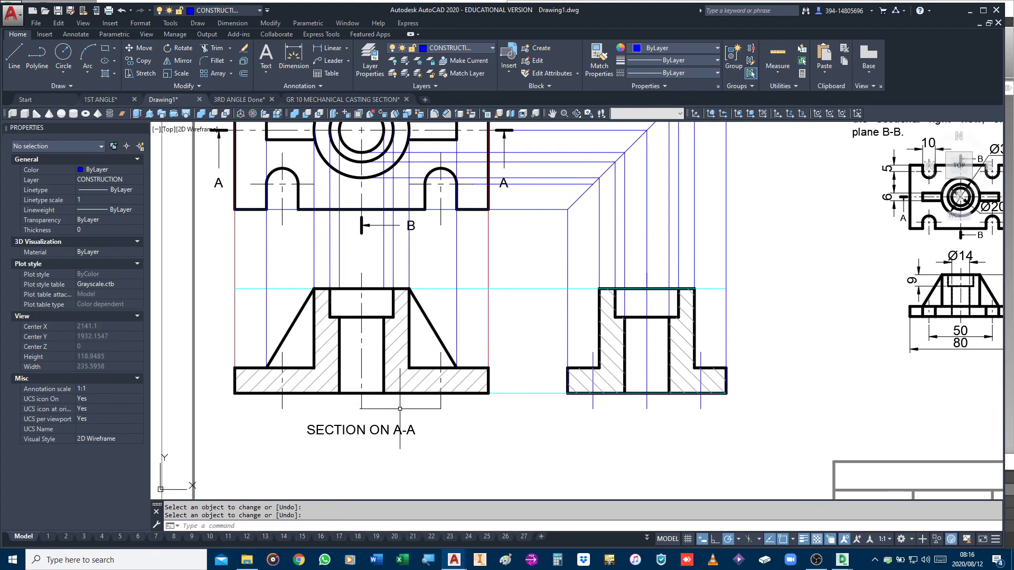
Step: Match the properties of the right view's three centre lines to the front view's slot centre line
type("MA")
key("Return")
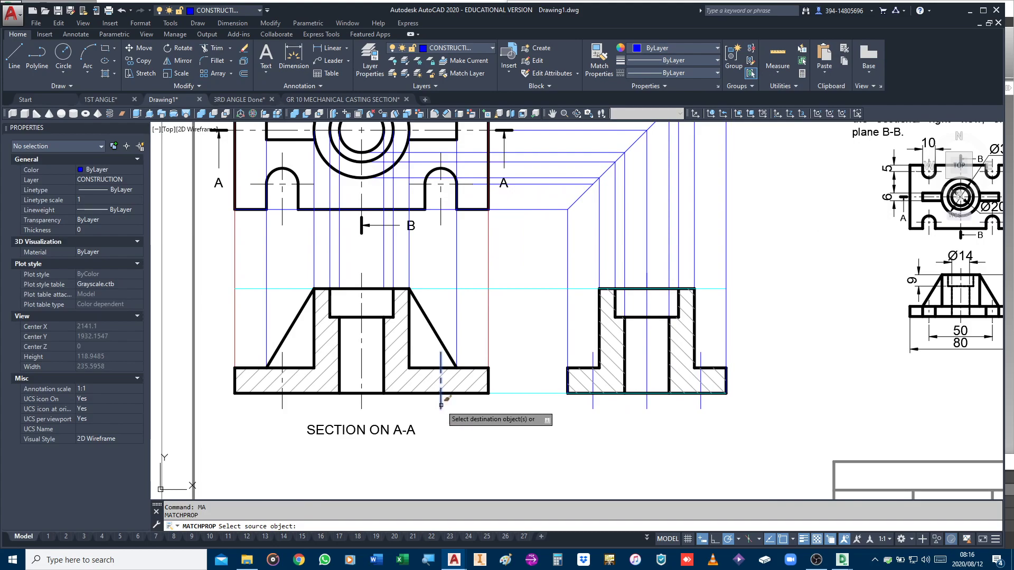
left_click(441, 405)
left_click(726, 403)
left_click(557, 421)
left_click(605, 386)
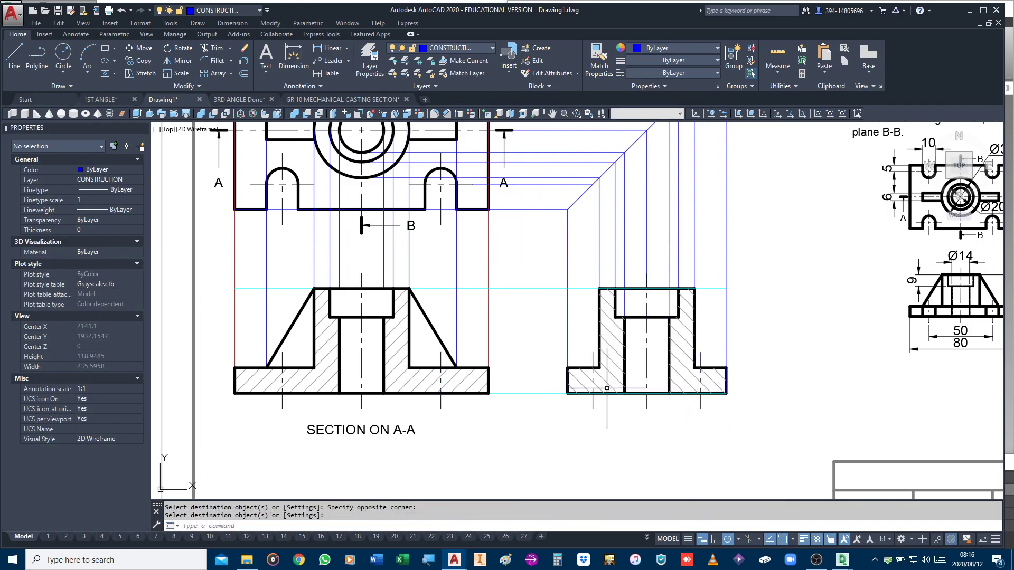
middle_click_drag(604, 386, 536, 368)
key("Escape")
Step: Copy the SECTION ON A-A label from below the front view to below the right view, aligned on the bore centre lines
left_click(331, 408)
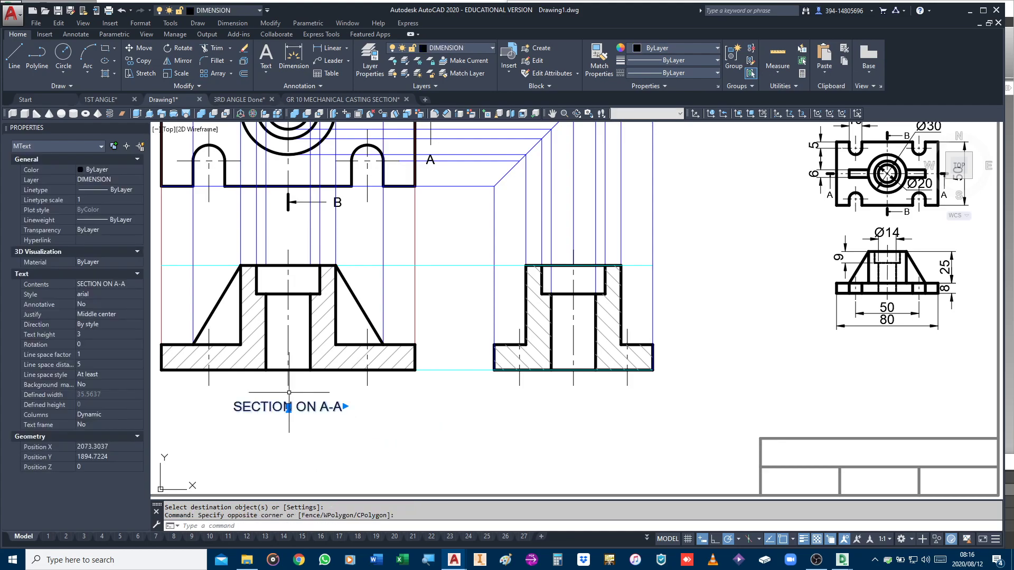
right_click(340, 393)
left_click(388, 221)
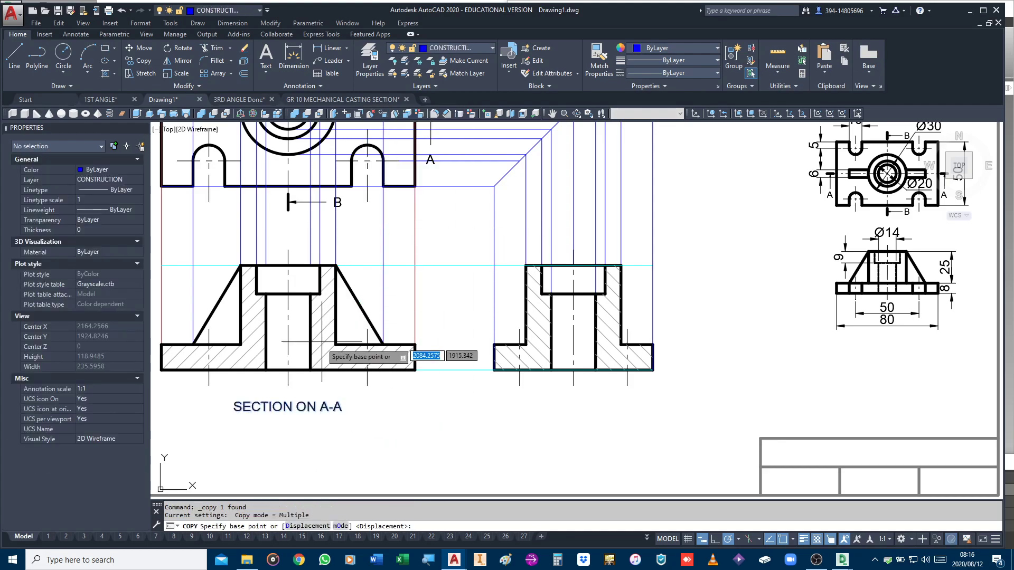
left_click(287, 386)
left_click(573, 385)
key("Return")
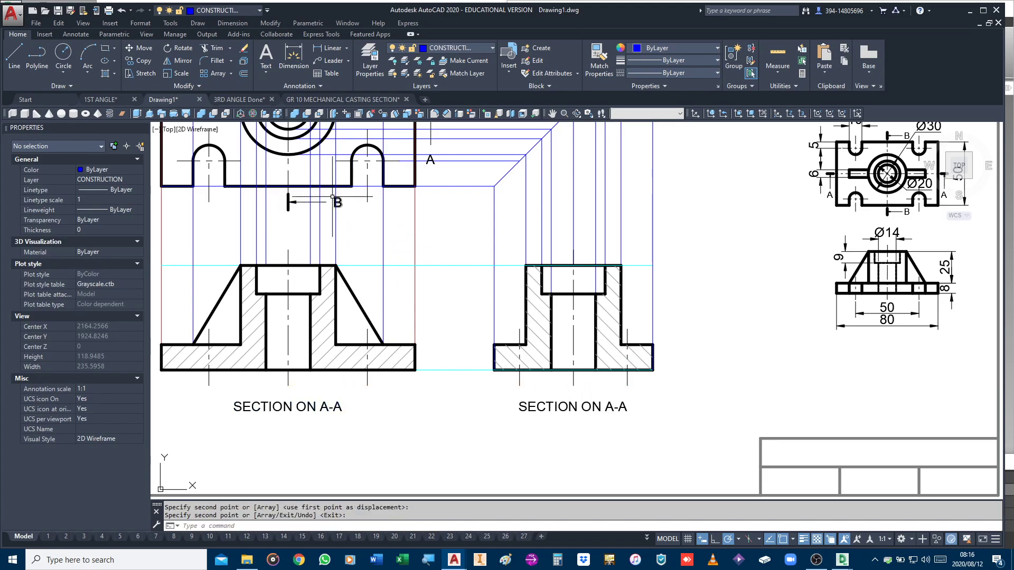
Step: Change the copied label below the right view to SECTION ON B-B
double_click(603, 409)
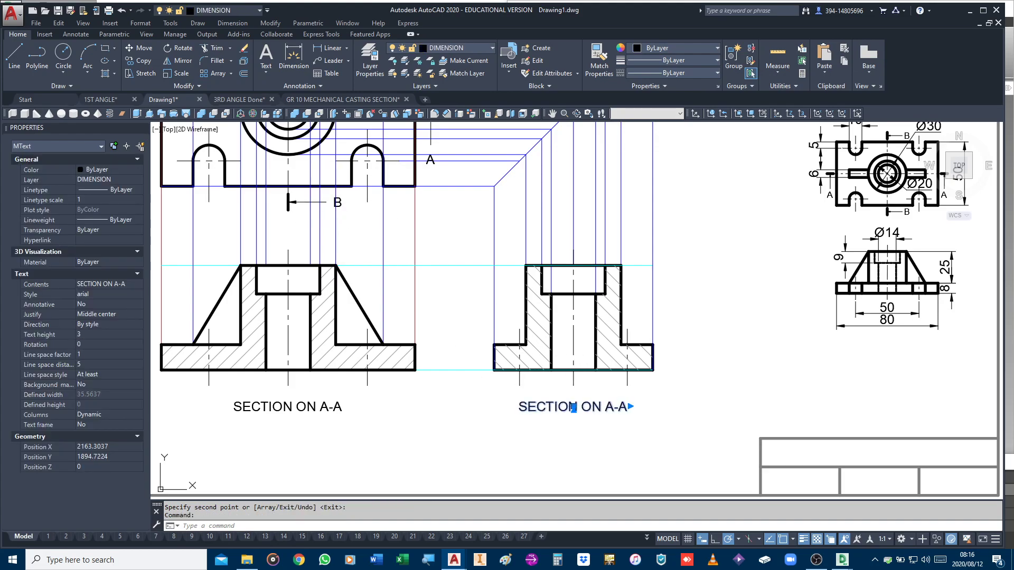
type("B")
left_click(648, 419)
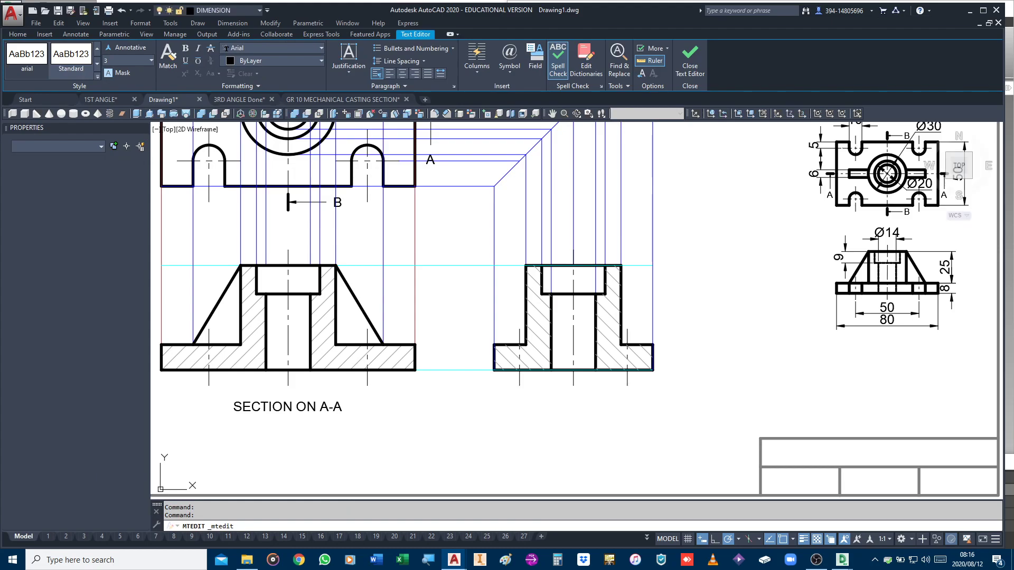
scroll(496, 406, "down", 2)
middle_click_drag(450, 319, 463, 327)
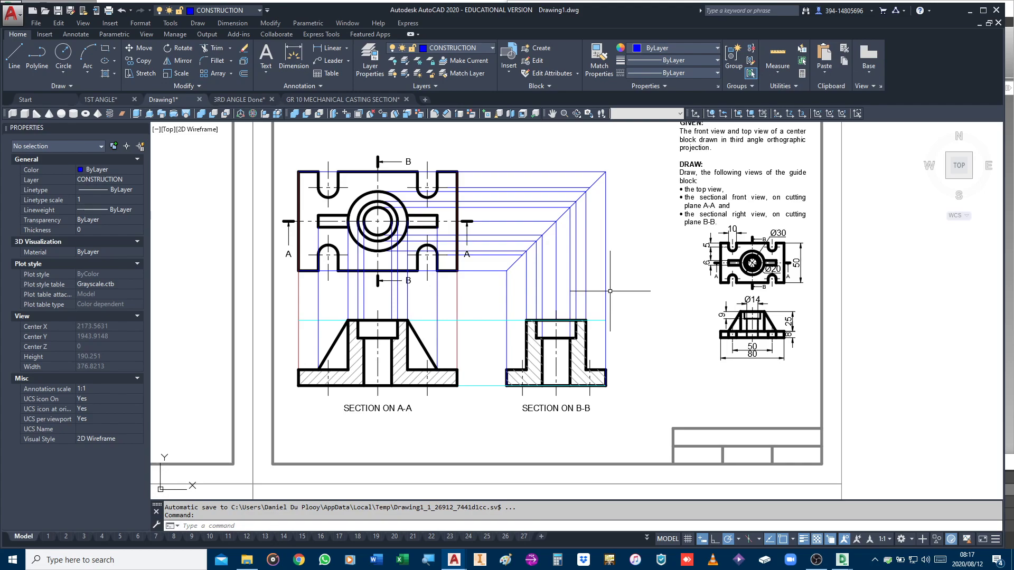
Step: Draw a polyline from the title block's upper-left corner 75 to the left and down to the sheet border
middle_click_drag(611, 421, 606, 409)
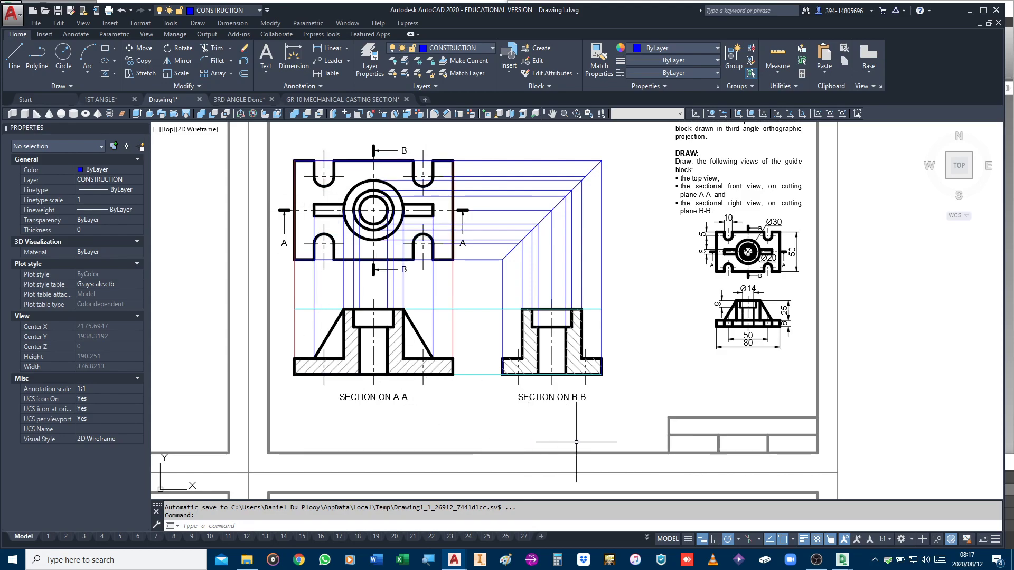
left_click(36, 62)
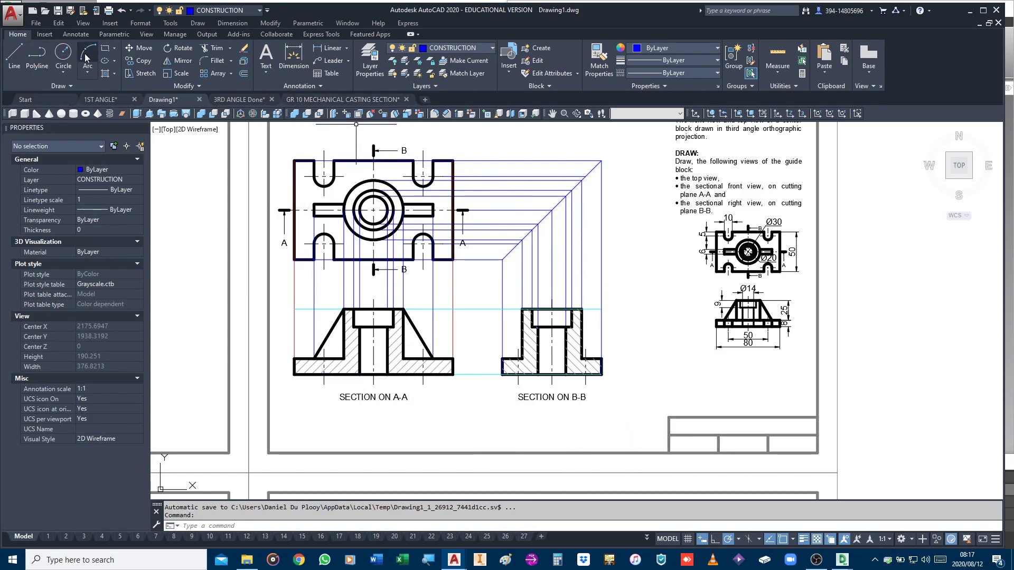
left_click(669, 418)
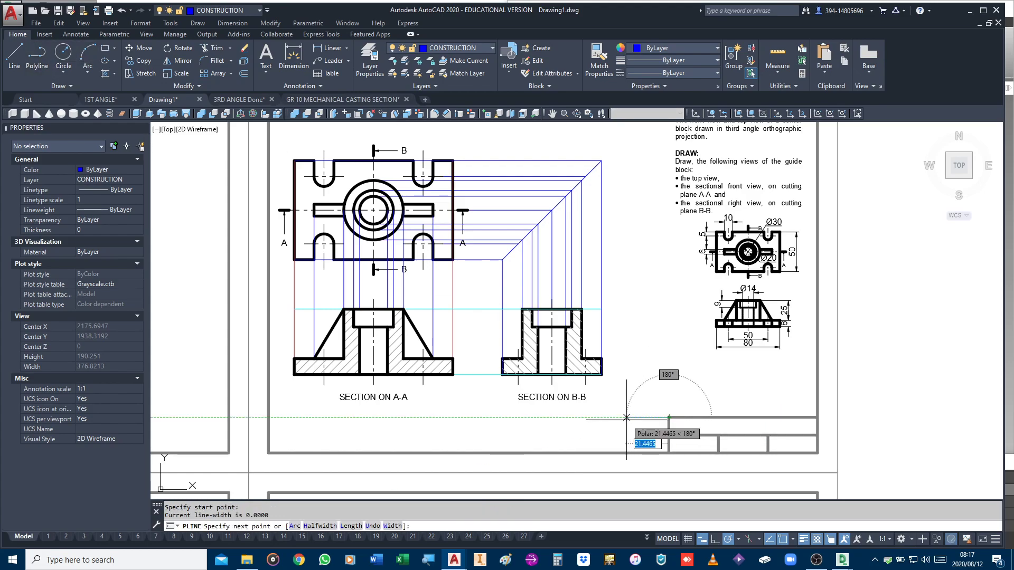
type("75")
key("Return")
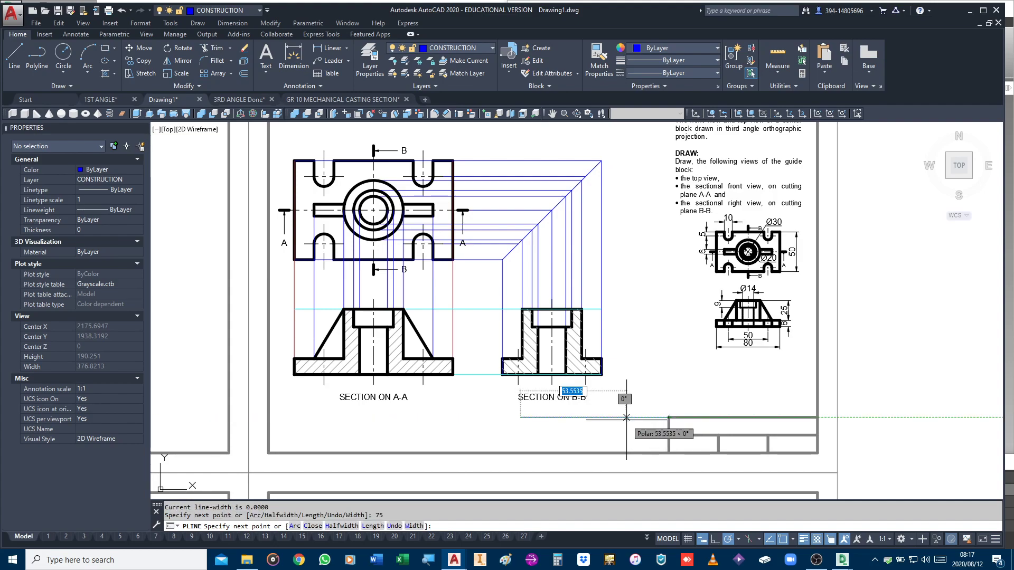
left_click(520, 453)
key("Return")
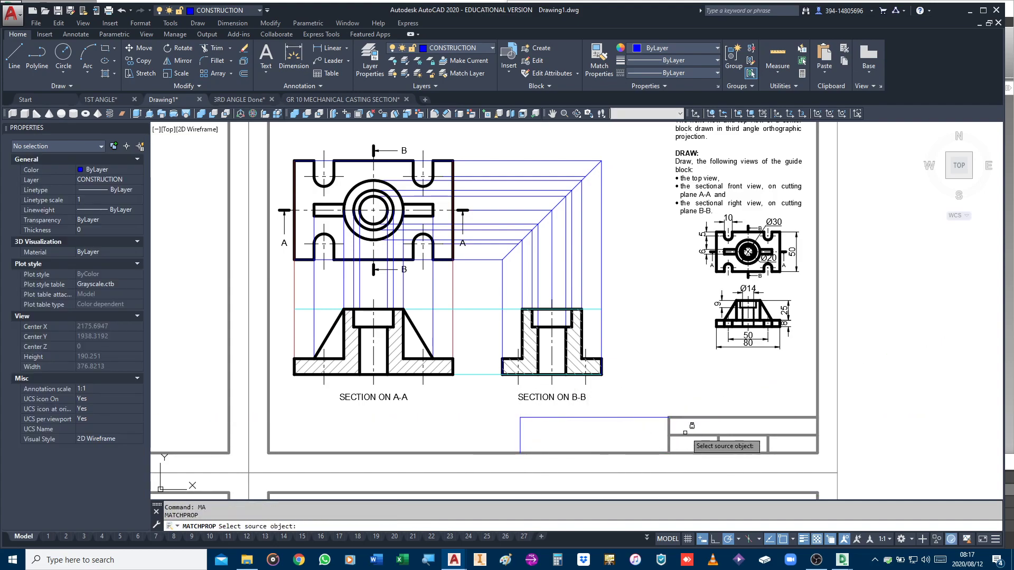
Step: Match the properties of the new title box polyline to the thick grey sheet border
left_click(689, 411)
left_click(586, 413)
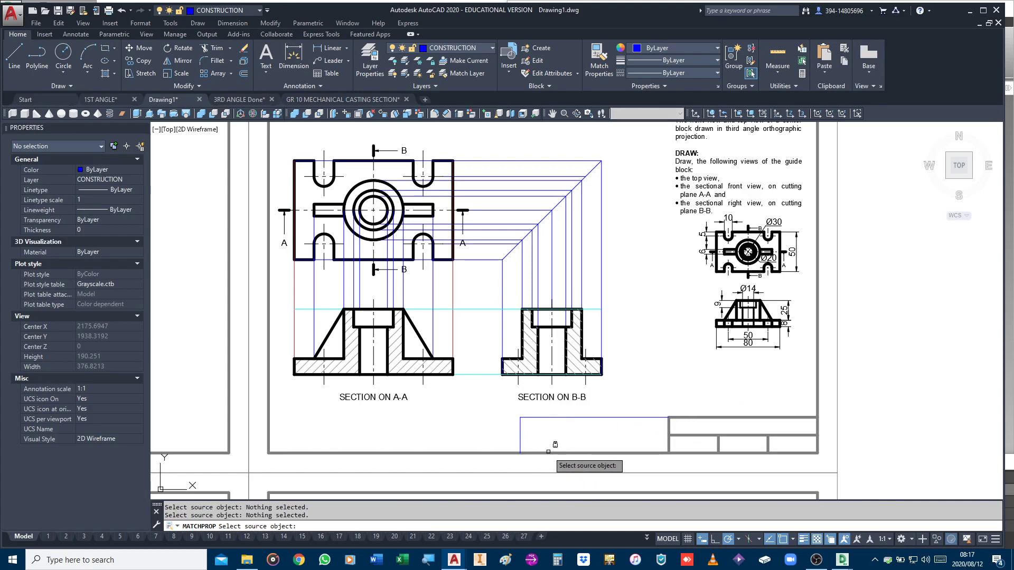
left_click(548, 451)
left_click(563, 429)
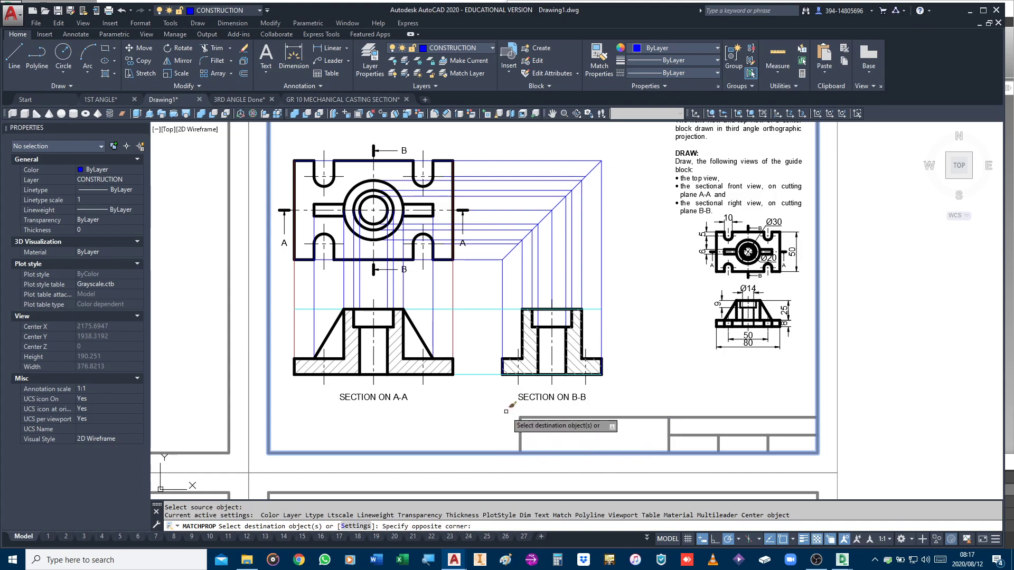
left_click(516, 414)
Step: Add middle-centred multiline text in the new title box reading GUIDE BLOCK with SCALE 1:1 on the second line
scroll(525, 425, "up", 2)
middle_click_drag(502, 426, 447, 357)
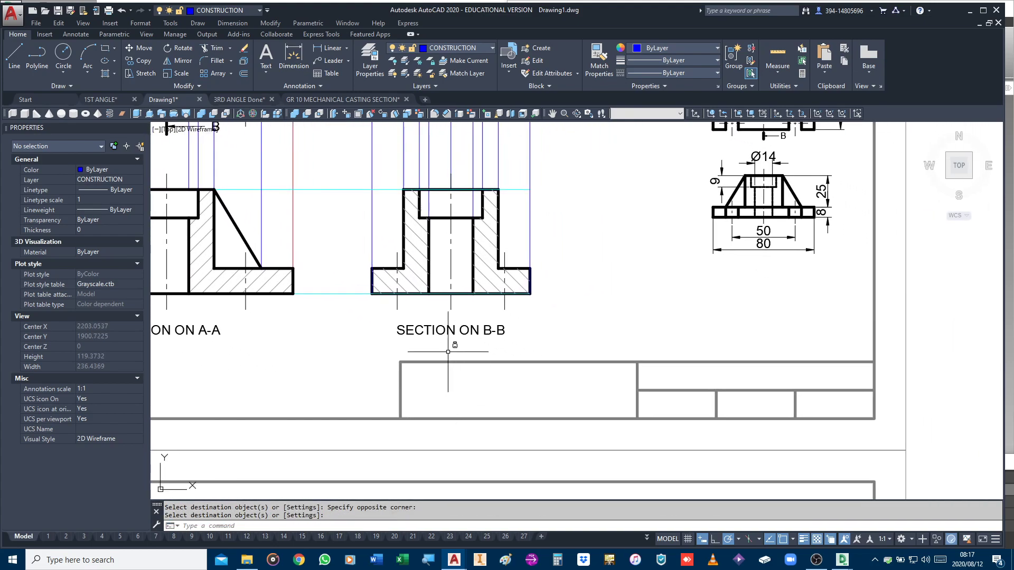
left_click(267, 55)
left_click(399, 362)
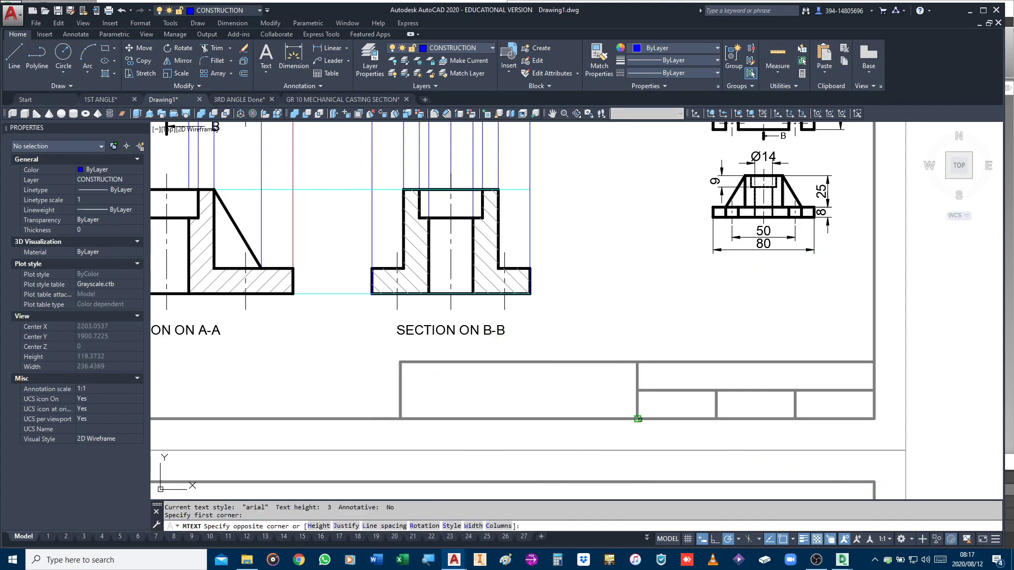
left_click(637, 419)
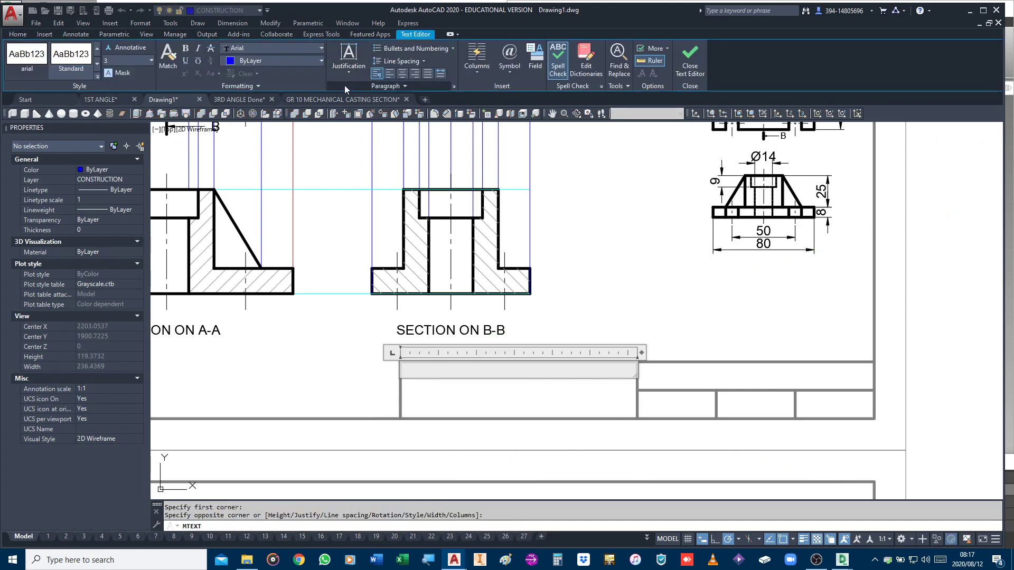
left_click(348, 66)
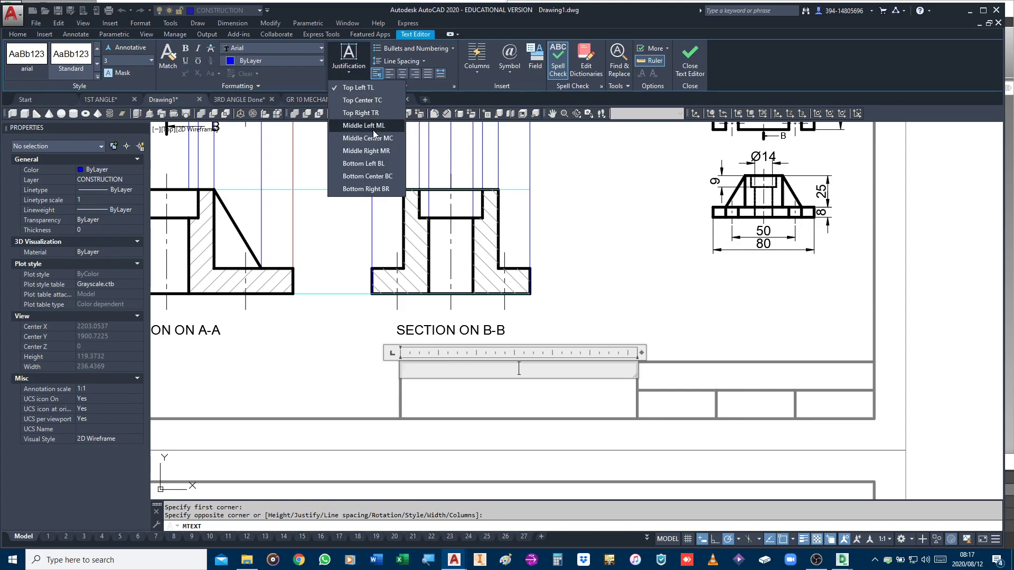
left_click(363, 126)
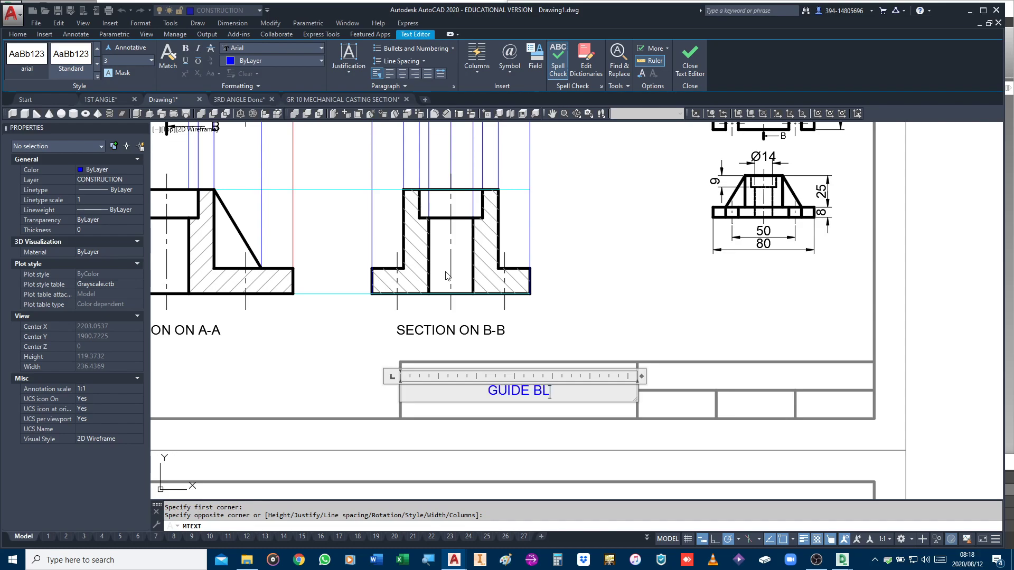
key("Return")
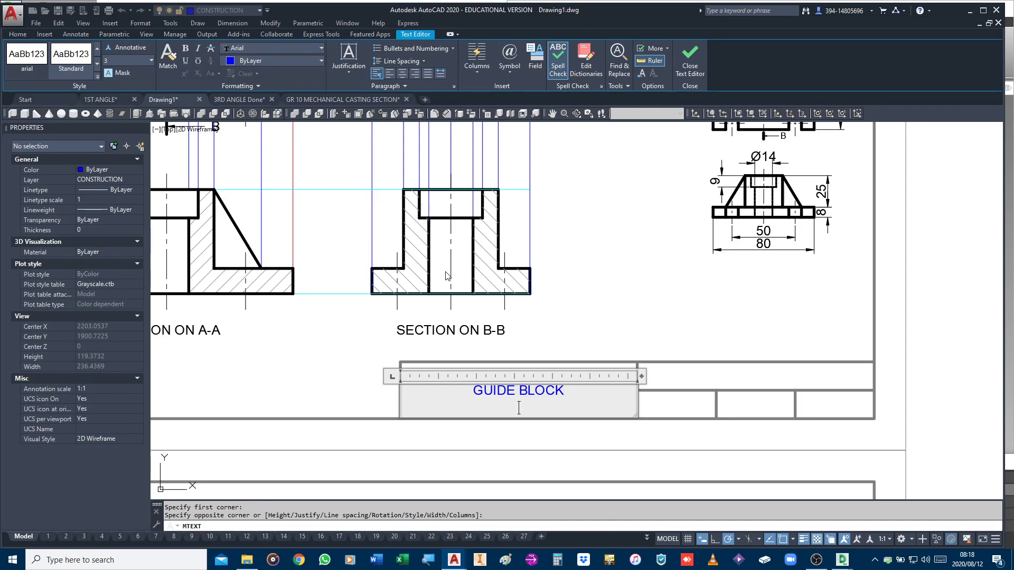
type("SCALE 1:1")
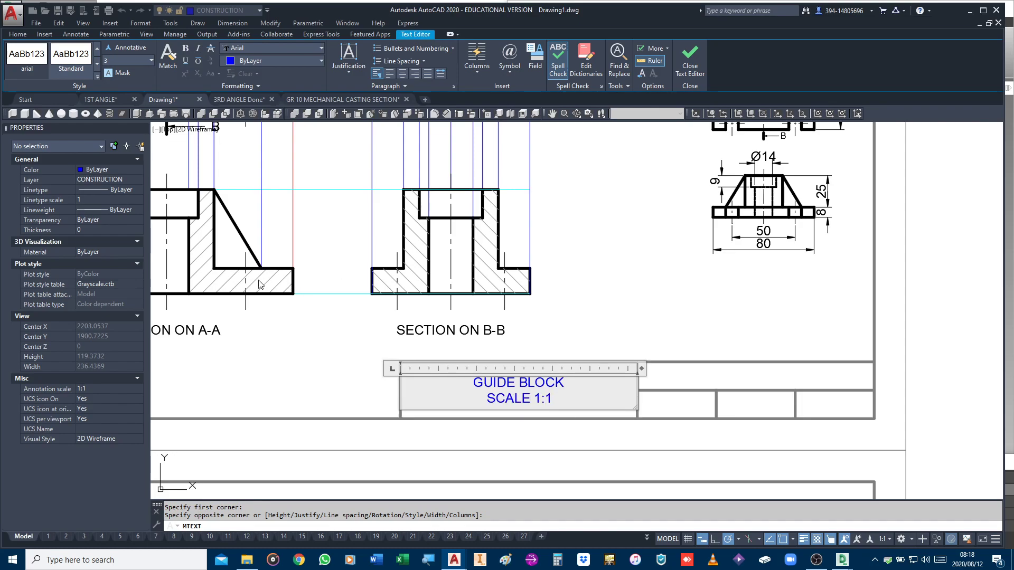
left_click(342, 399)
Step: Draw a circle of radius 10 in the empty sheet below the guide block drawing
scroll(351, 369, "down", 3)
mouse_move(343, 454)
middle_mouse_down()
mouse_move(403, 323)
mouse_move(454, 334)
mouse_move(473, 375)
mouse_move(501, 272)
middle_mouse_up()
scroll(497, 370, "up", 2)
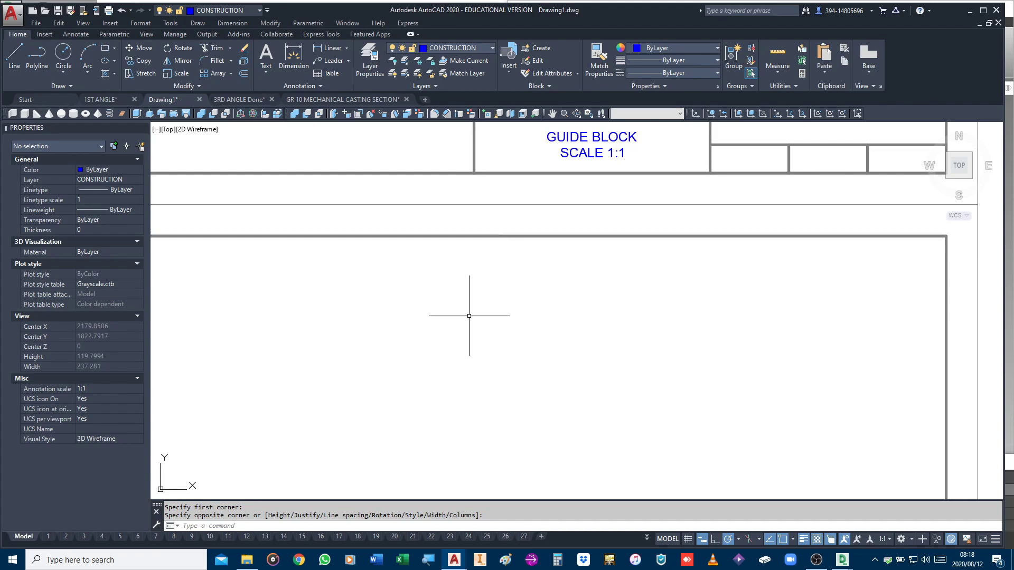
type("c")
key("Return")
left_click(470, 333)
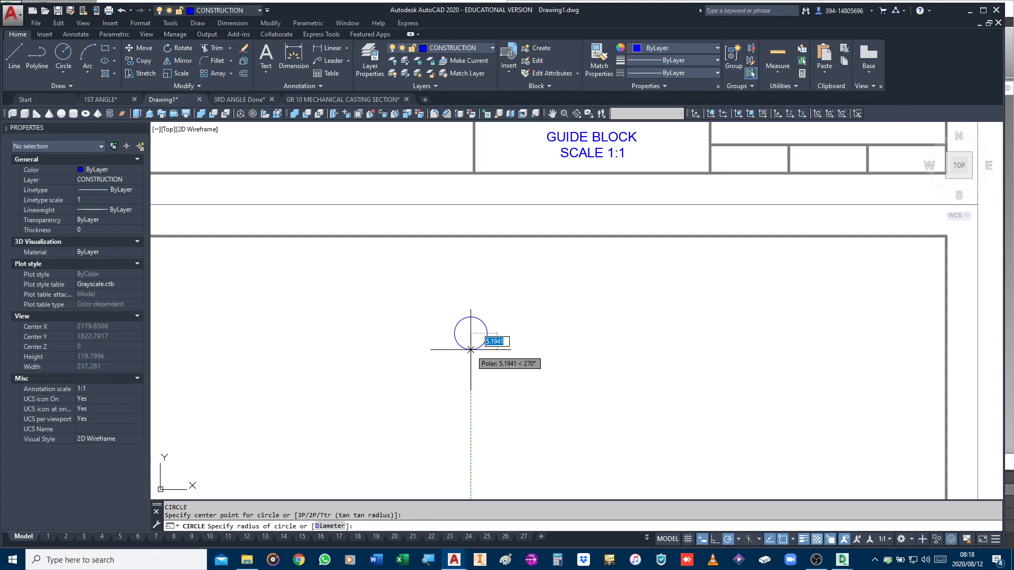
type("1")
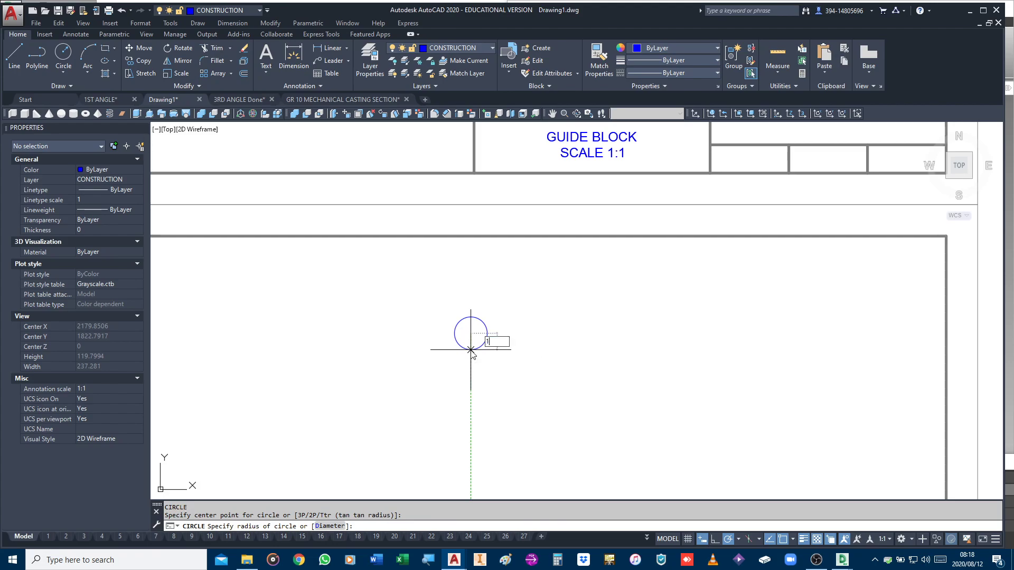
type("0")
key("Return")
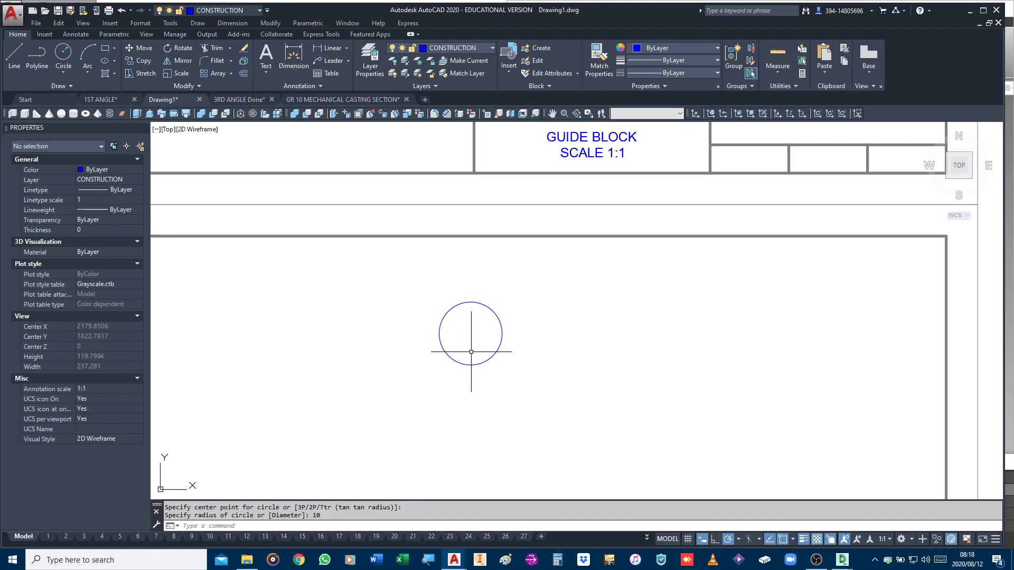
Step: Draw a circle of radius 5 concentric with the radius 10 circle
key("Return")
left_click(470, 333)
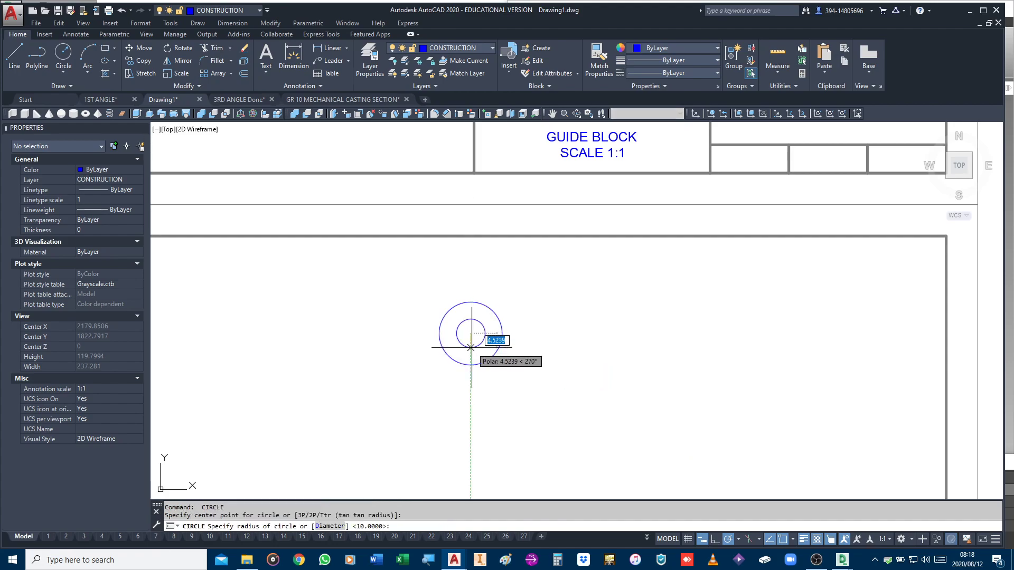
type("8")
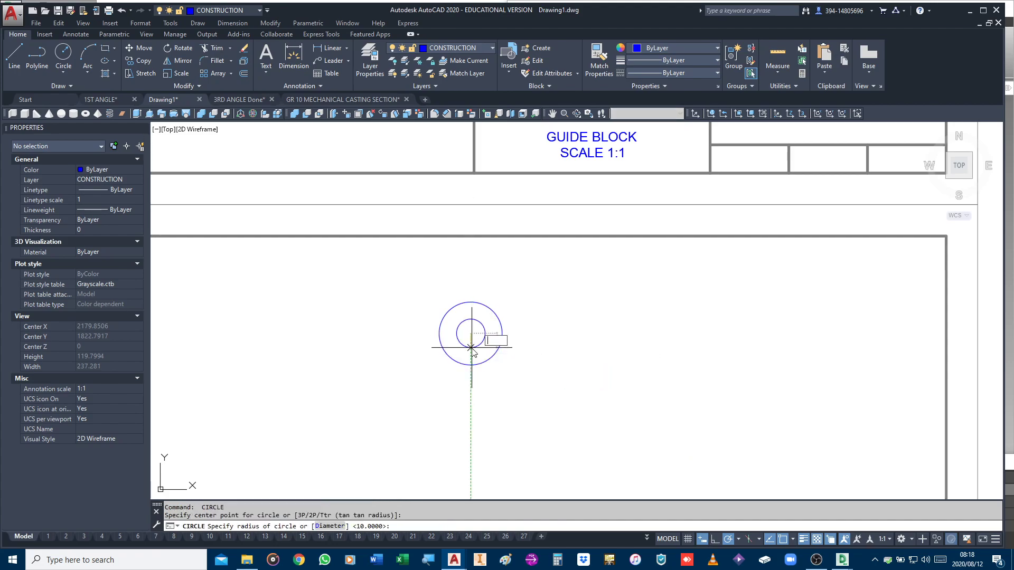
type("5")
key("Return")
middle_click_drag(505, 308, 509, 322)
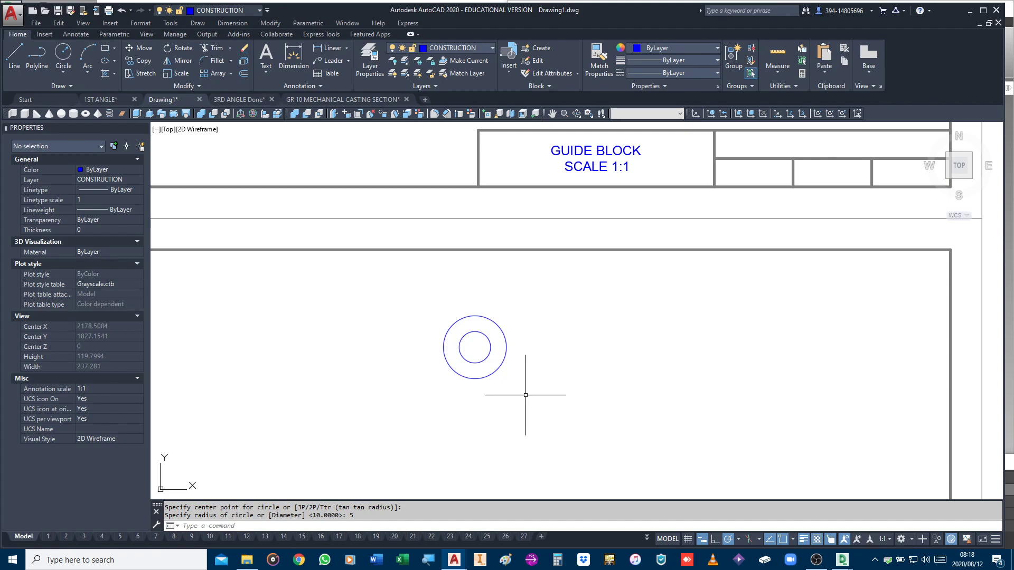
Step: Draw a 20-long vertical line downward beside the circles, starting level with the outer circle's top quadrant
scroll(447, 273, "down", 4)
mouse_move(448, 274)
middle_mouse_down()
mouse_move(502, 363)
mouse_move(536, 372)
middle_mouse_up()
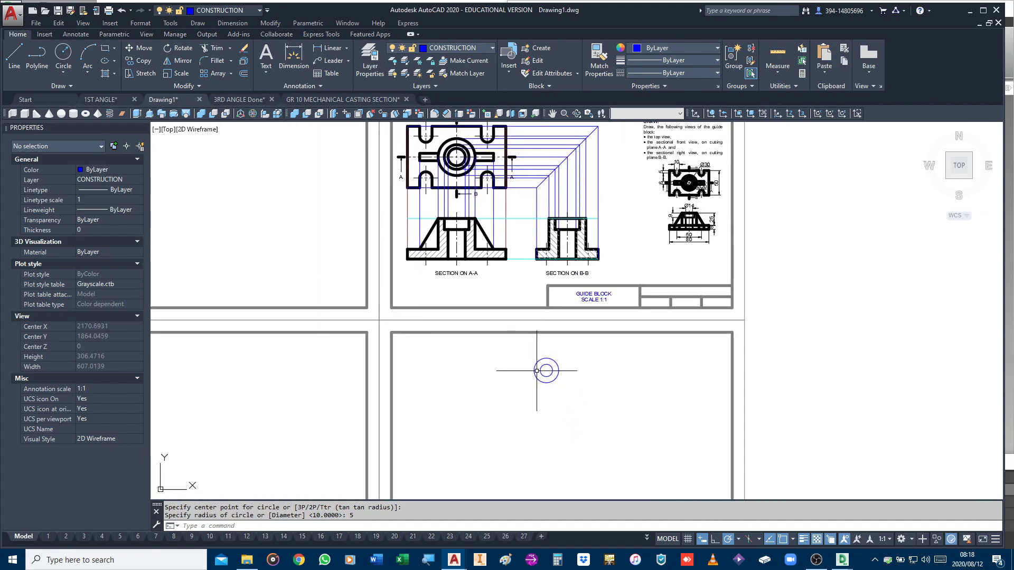
scroll(548, 373, "up", 6)
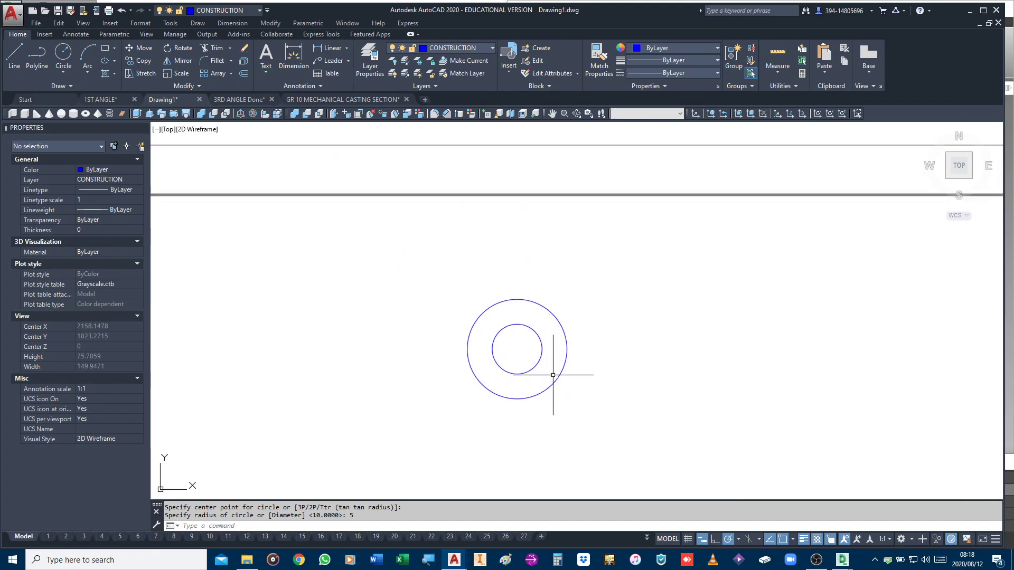
scroll(542, 362, "down", 2)
middle_click_drag(581, 369, 516, 373)
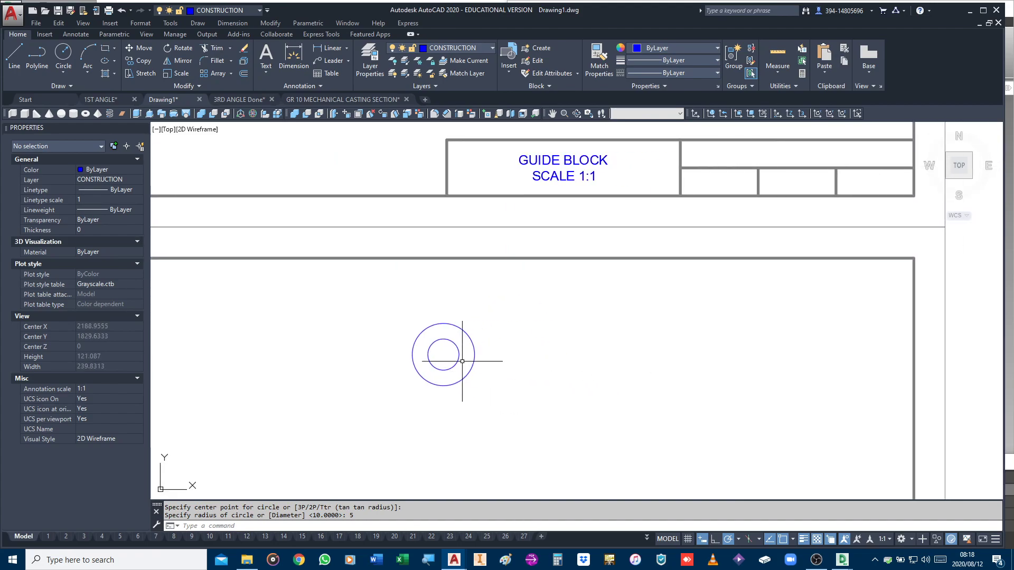
key("Return")
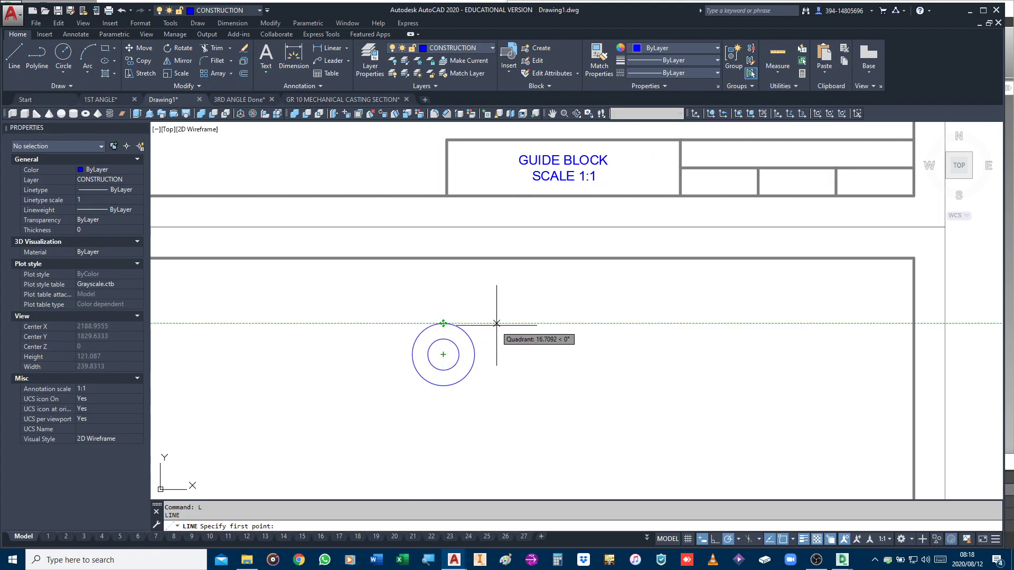
left_click(589, 323)
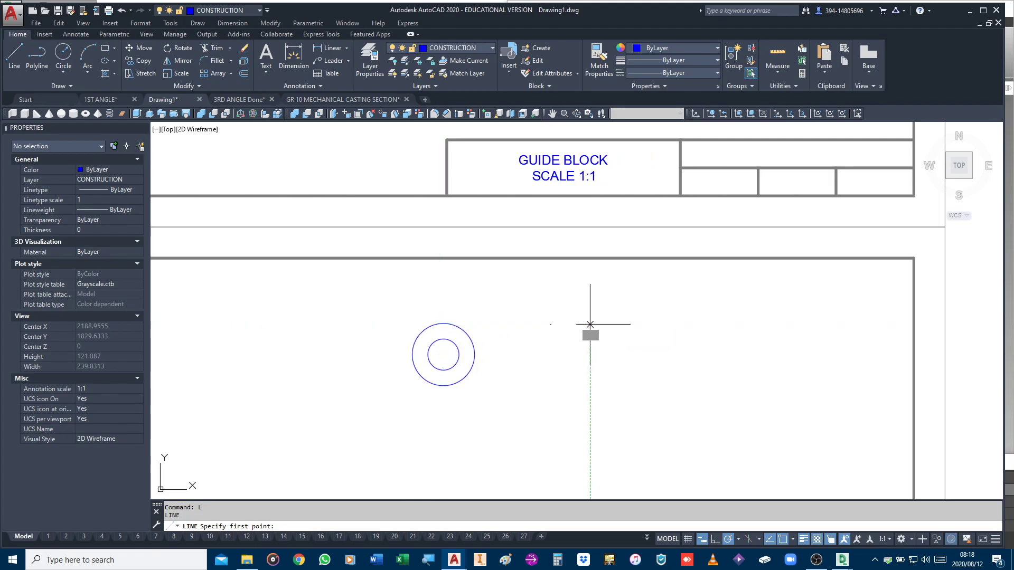
type("20")
key("Return")
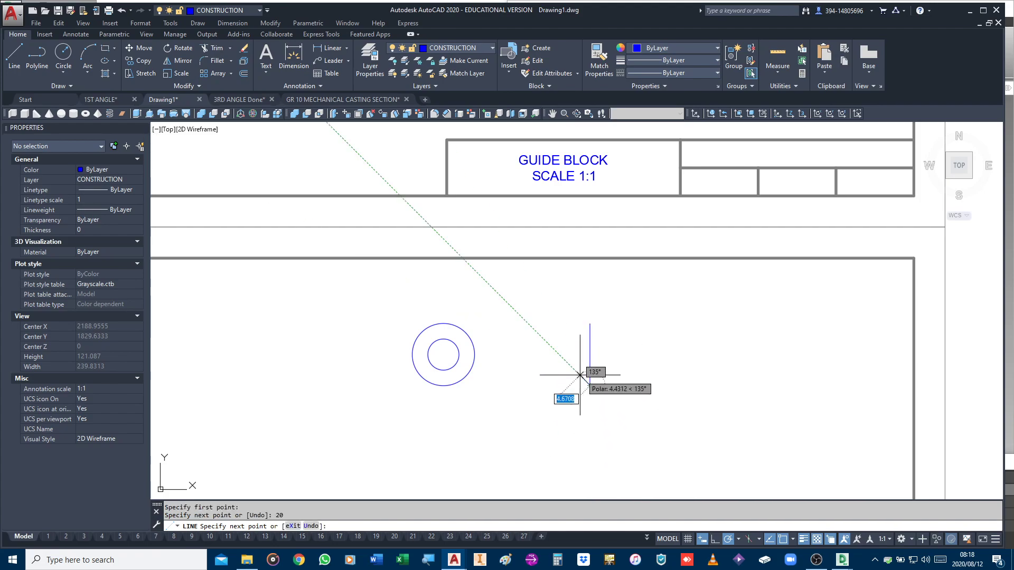
key("Return")
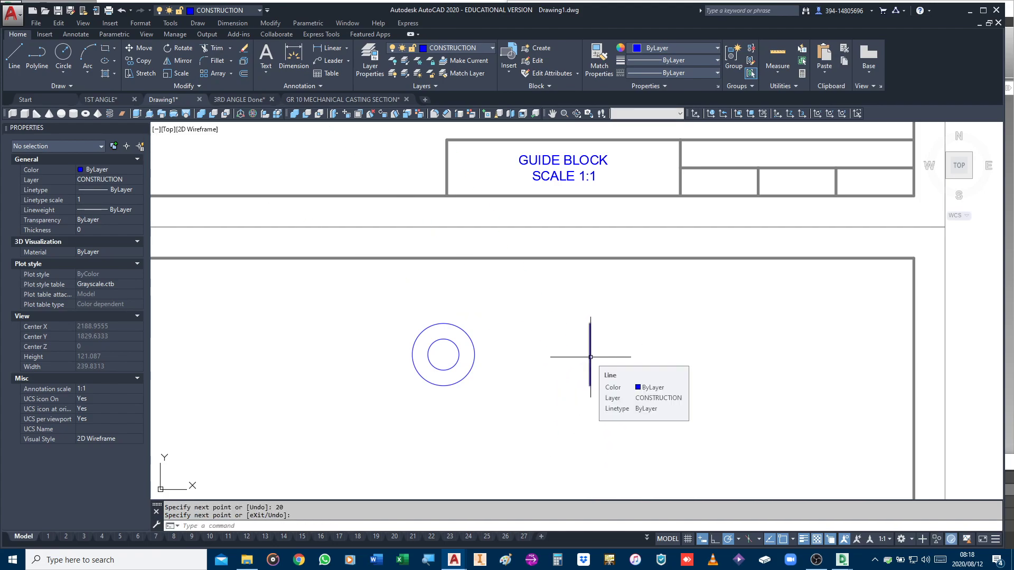
Step: Copy the vertical line 20 to the left, towards the circles
left_click(590, 356)
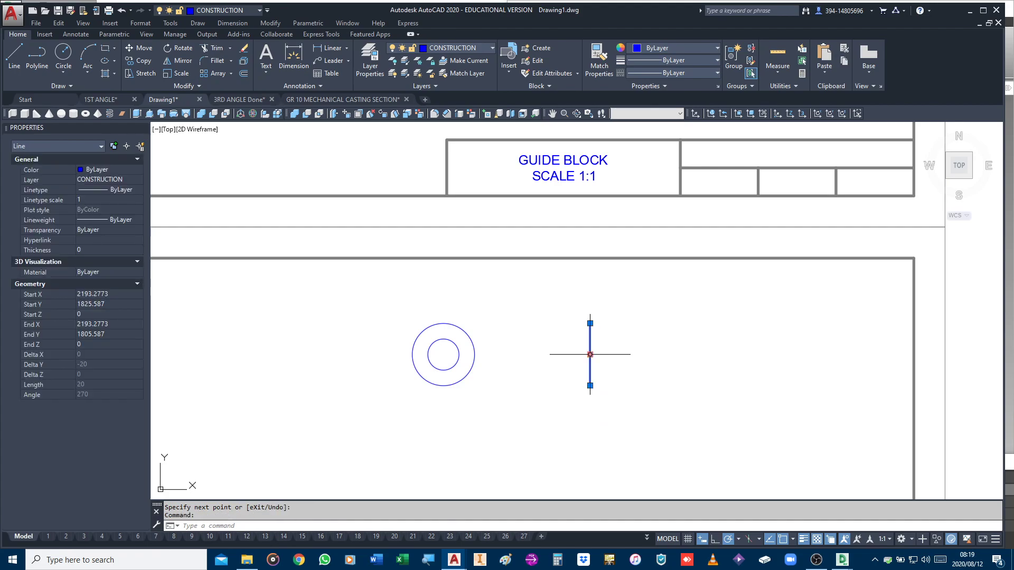
left_click(590, 355)
type("c")
key("Return")
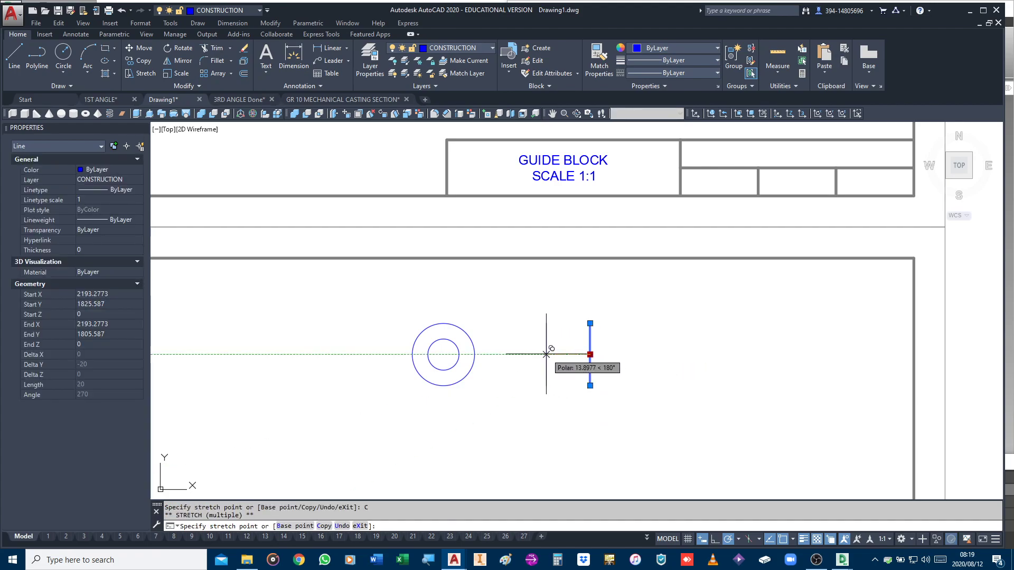
type("20")
key("Return")
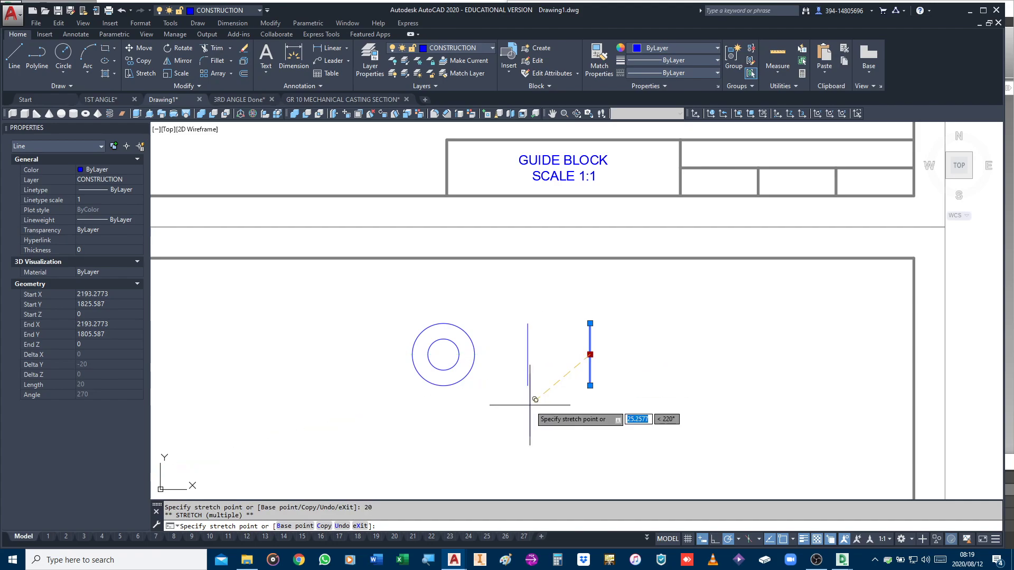
key("Escape")
key("Escape")
Step: Draw horizontal projection lines from the inner circle's top and bottom quadrants to the nearer vertical line
type("l")
key("Return")
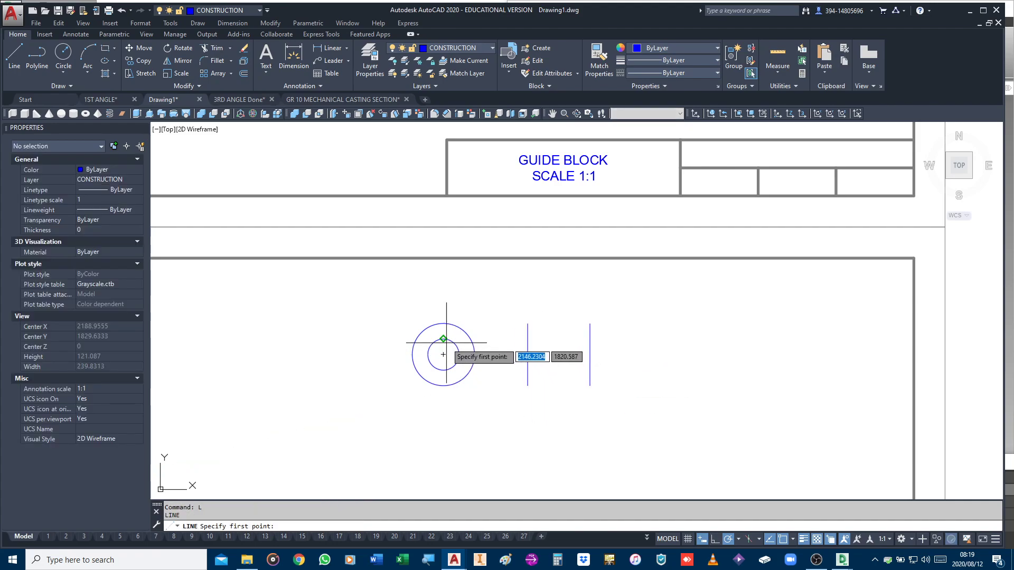
left_click(443, 339)
left_click(527, 338)
key("Return")
key("Return")
left_click(443, 370)
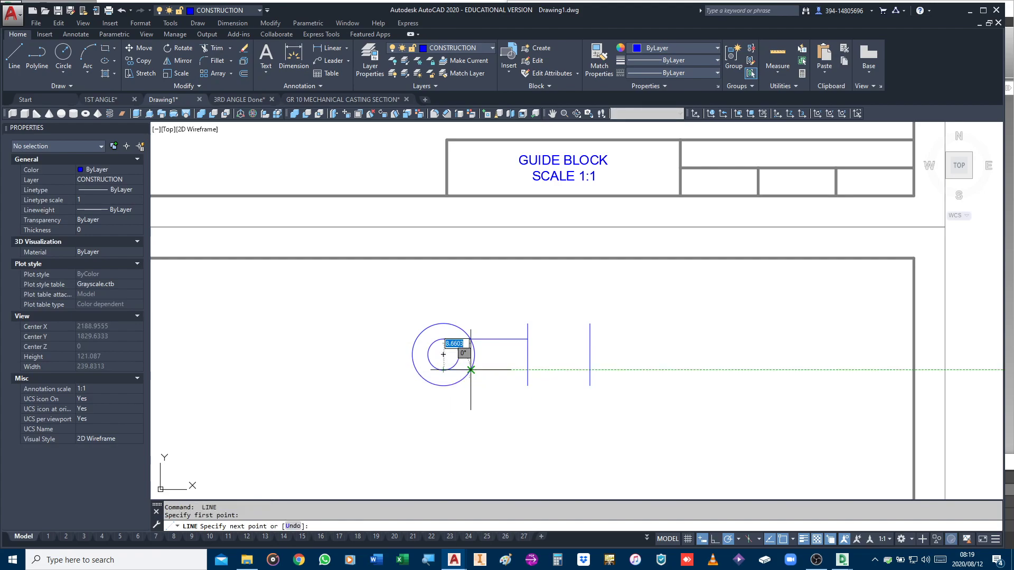
left_click(527, 370)
Step: Draw the two sloping edges from the projection line ends to the lower and upper ends of the farther vertical line
left_click(589, 385)
key("Return")
key("Return")
left_click(527, 338)
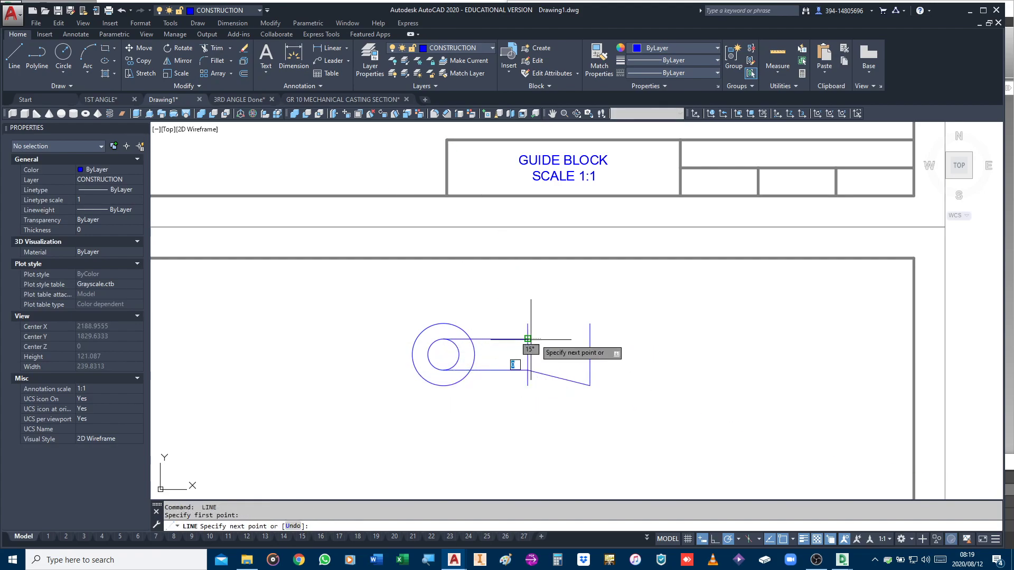
left_click(590, 323)
key("Return")
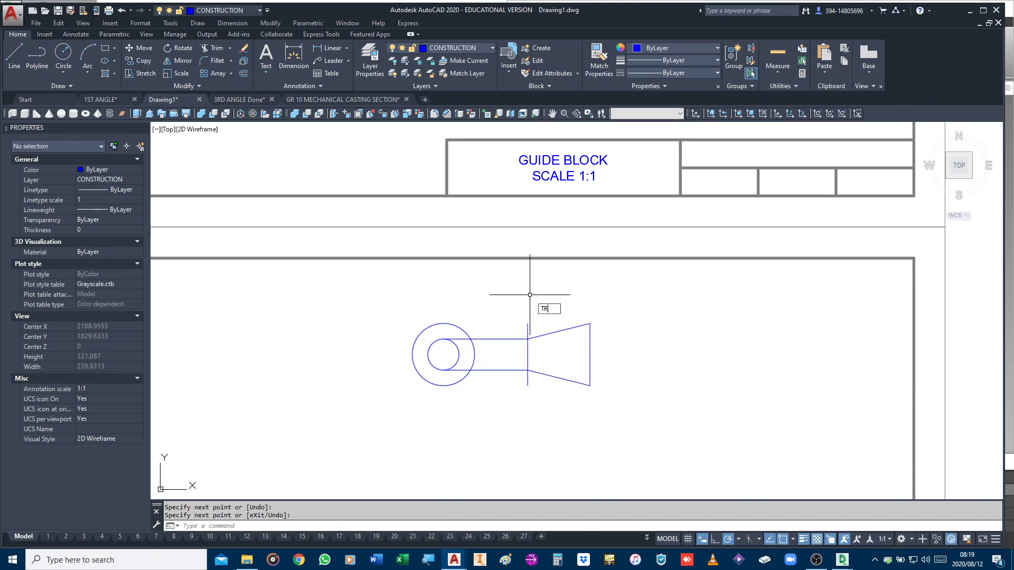
Step: Trim the nearer vertical line's ends that extend beyond the sloping edges
type("TR")
key("Return")
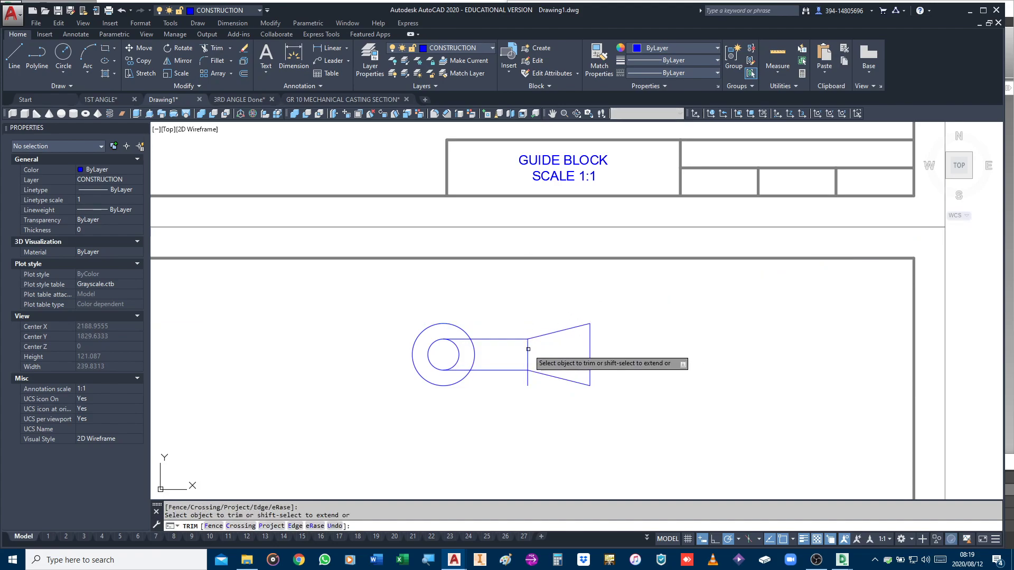
left_click(529, 378)
left_click(481, 419)
key("Return")
Step: Delete the two horizontal projection lines between the circles and the trapezoid
left_click(518, 379)
left_click(502, 312)
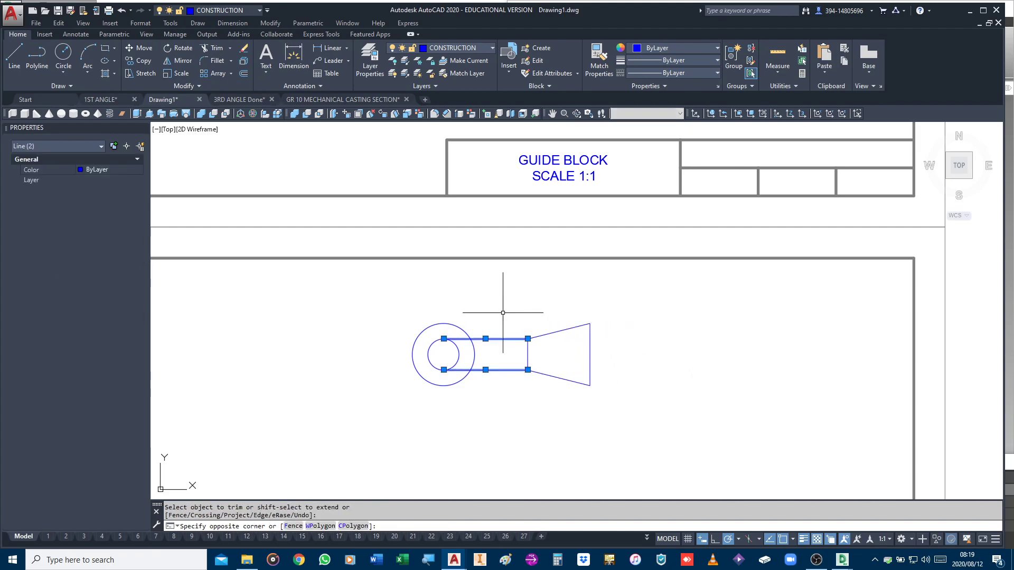
key("Delete")
Step: Move the four trapezoid lines horizontally about 7.6 closer to the circles
left_click(516, 294)
left_click(627, 419)
right_click(628, 419)
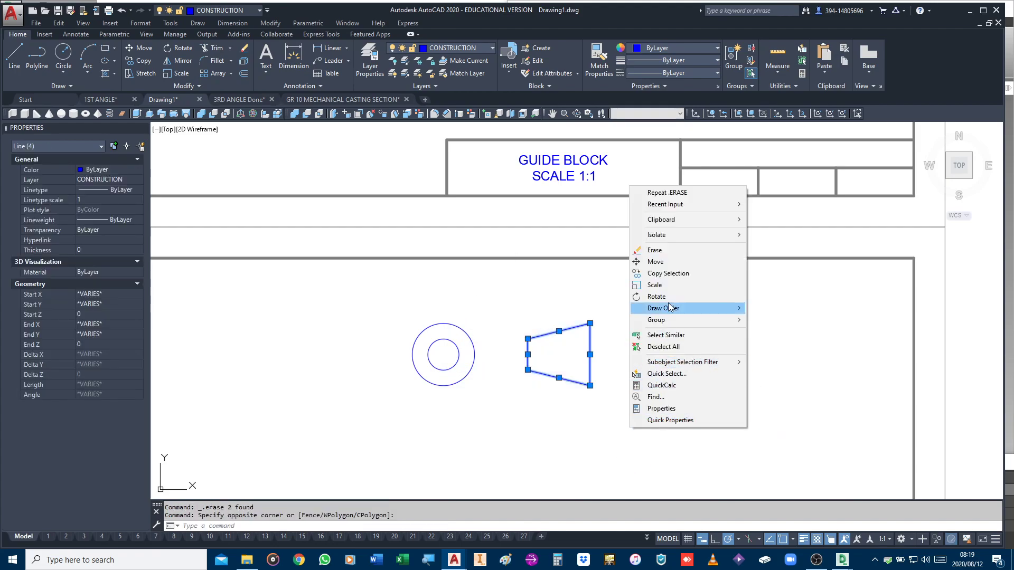
left_click(655, 262)
left_click(679, 341)
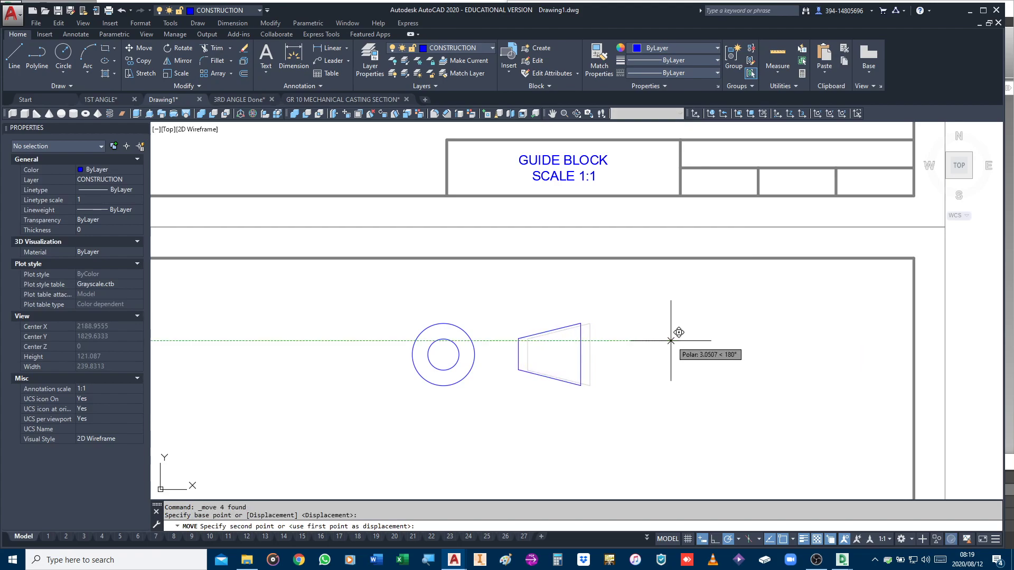
left_click(657, 340)
Step: Draw vertical and horizontal lines across the outer circle between its opposite quadrants
middle_click_drag(467, 410, 489, 410)
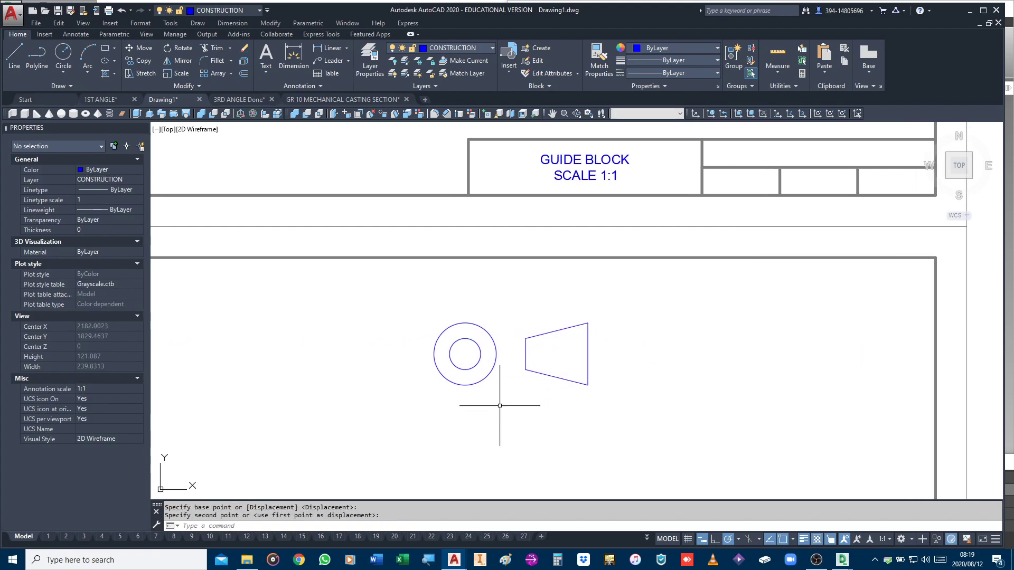
type("l")
key("Return")
left_click(464, 323)
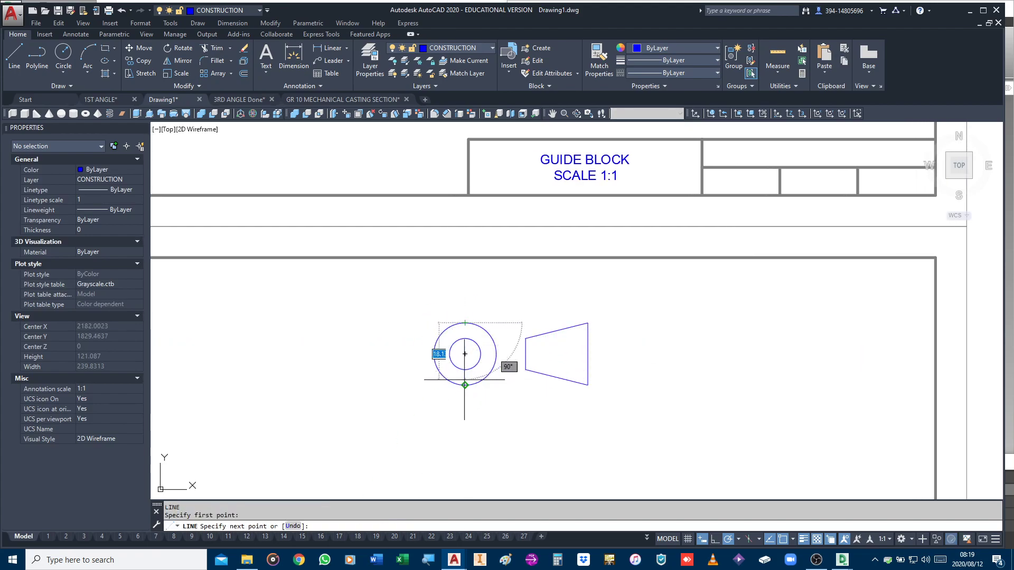
key("Escape")
key("Return")
left_click(496, 354)
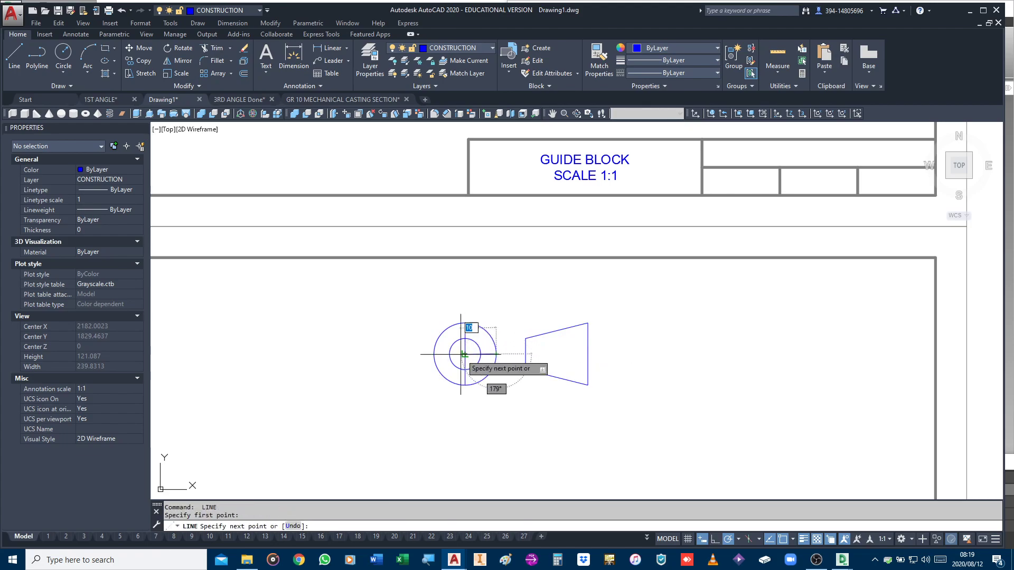
left_click(433, 353)
key("Return")
Step: Draw a horizontal line through the trapezoid between the midpoints of its two vertical edges
key("Return")
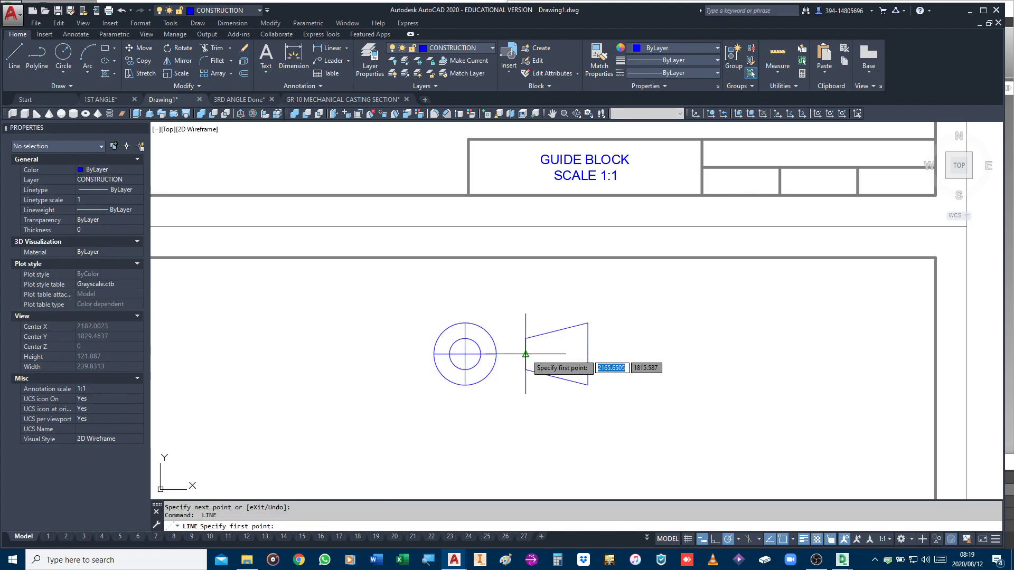
left_click(525, 354)
left_click(588, 353)
key("Return")
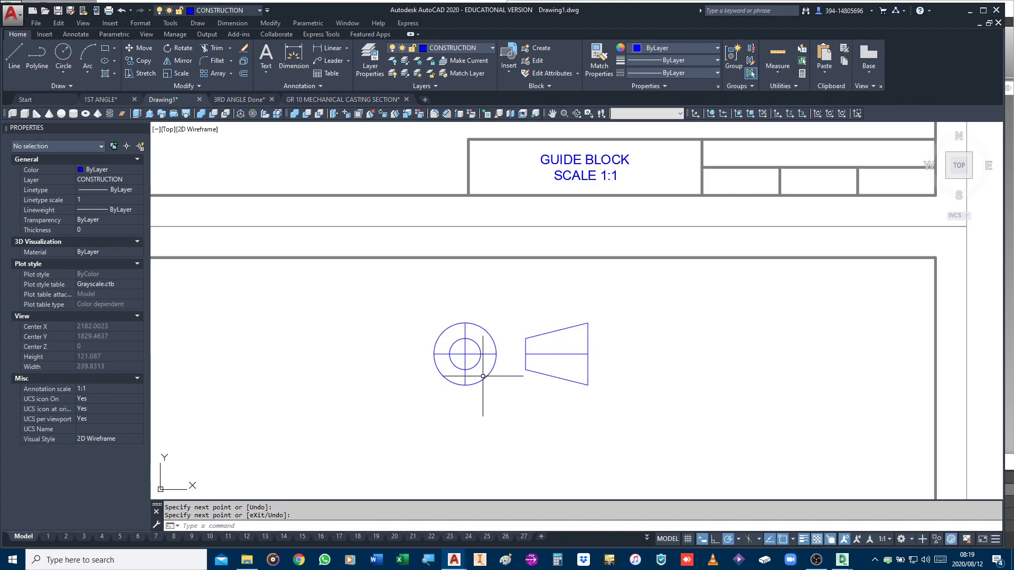
Step: Assign the circles' two crossing lines and the trapezoid's middle line to the CENTRE LINE layer
scroll(469, 370, "up", 2)
left_click(472, 338)
left_click(450, 350)
left_click(607, 338)
left_click(586, 351)
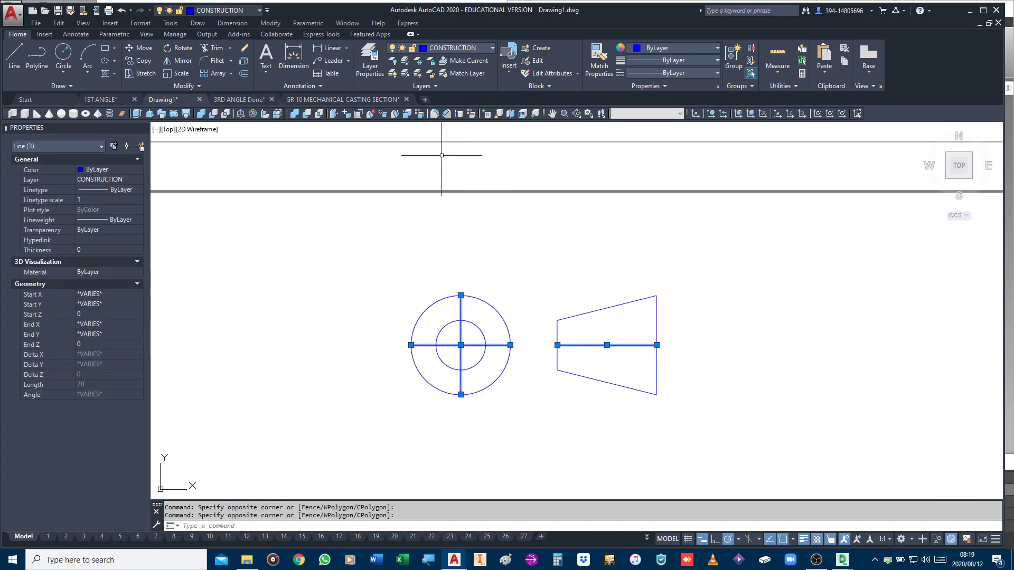
left_click(465, 51)
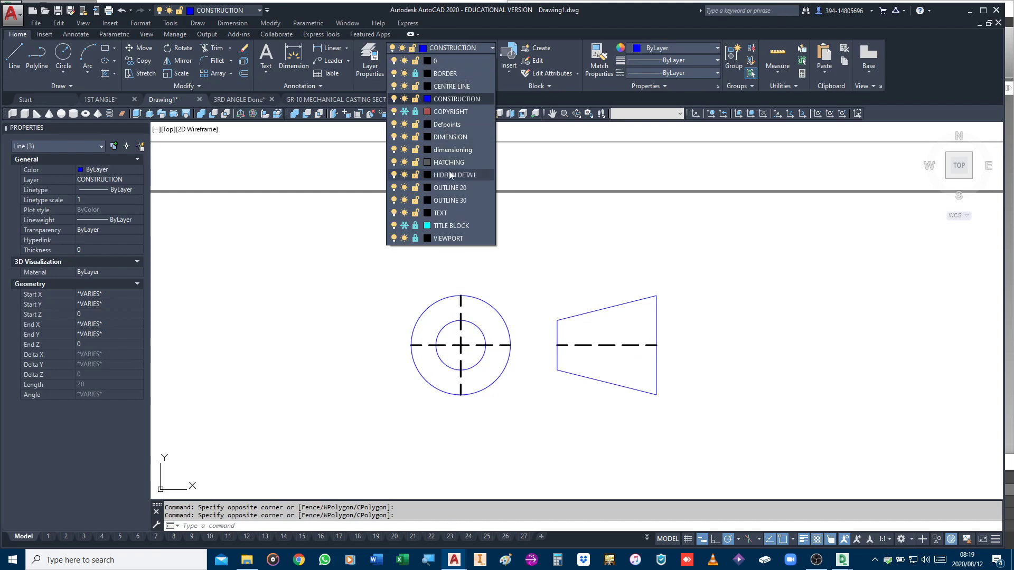
left_click(447, 100)
left_click(533, 204)
key("Escape")
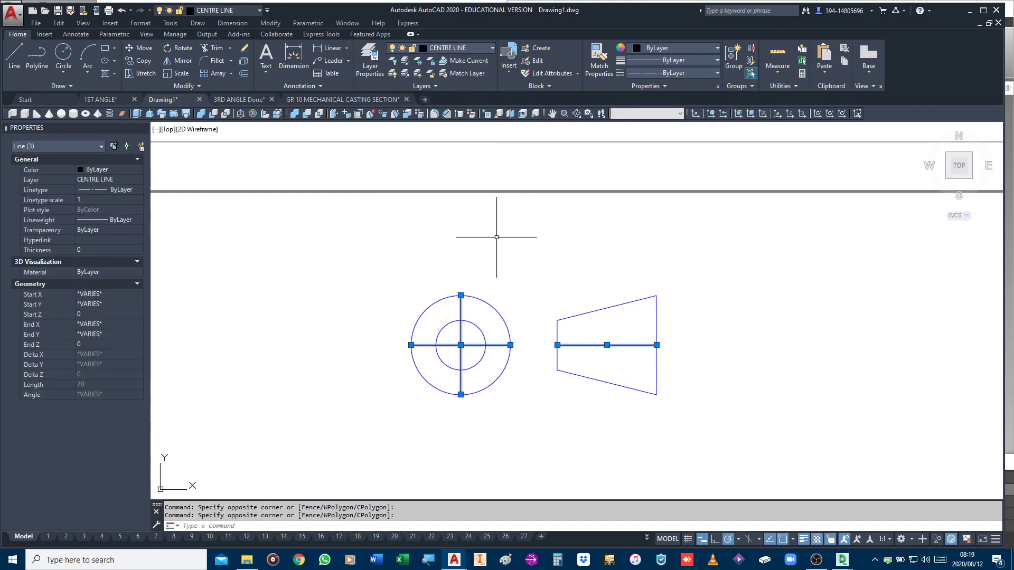
key("Escape")
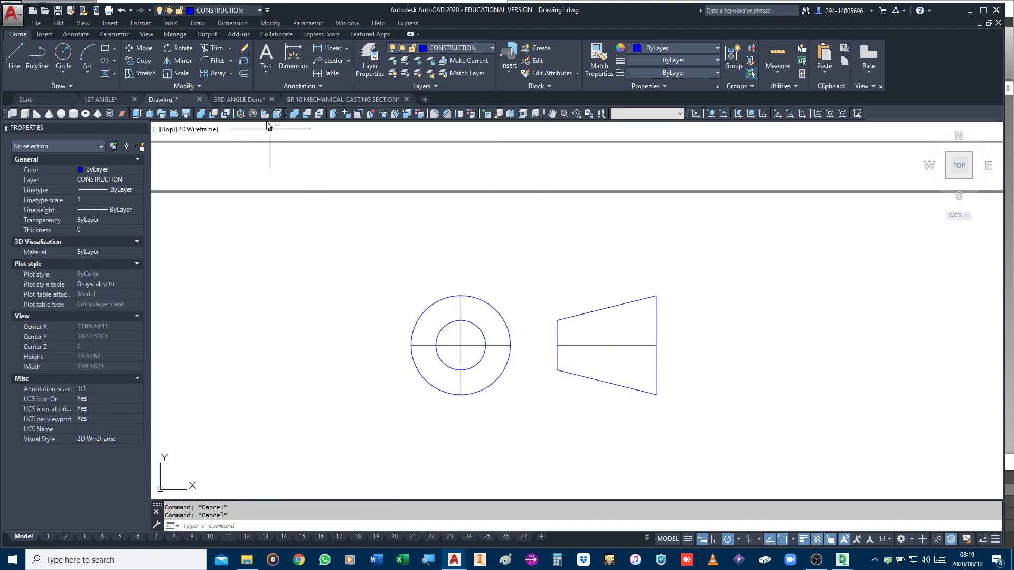
Step: Lengthen the three centre lines at both ends by a delta of 3
left_click(182, 85)
left_click(155, 104)
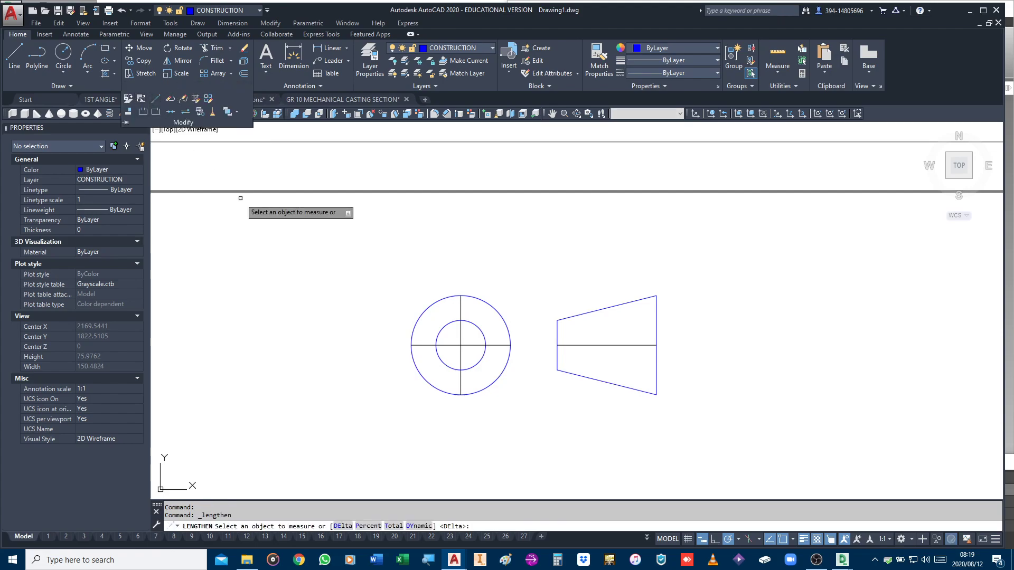
type("DE")
key("Return")
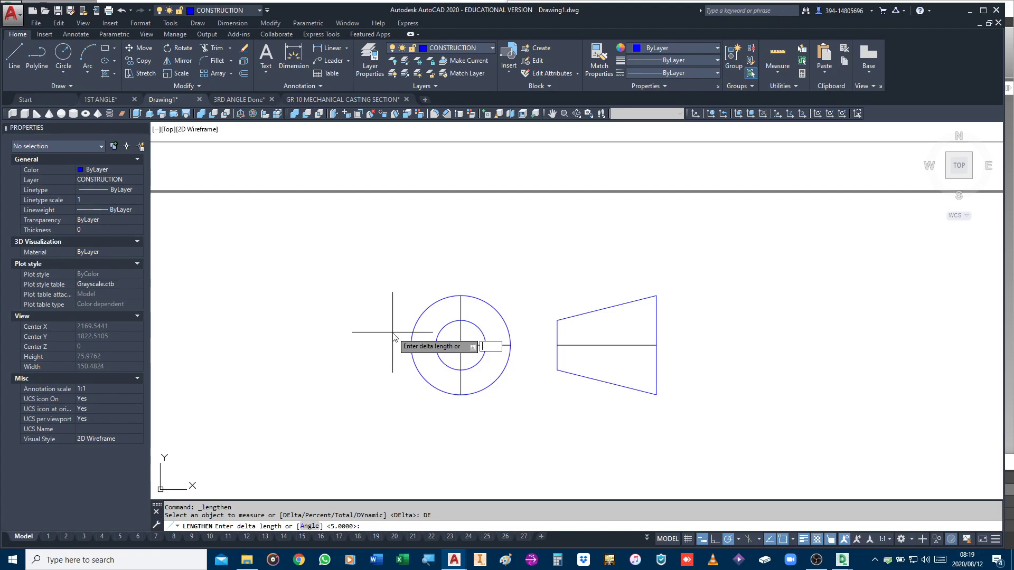
type("3")
key("Return")
left_click(500, 344)
left_click(460, 375)
left_click(615, 344)
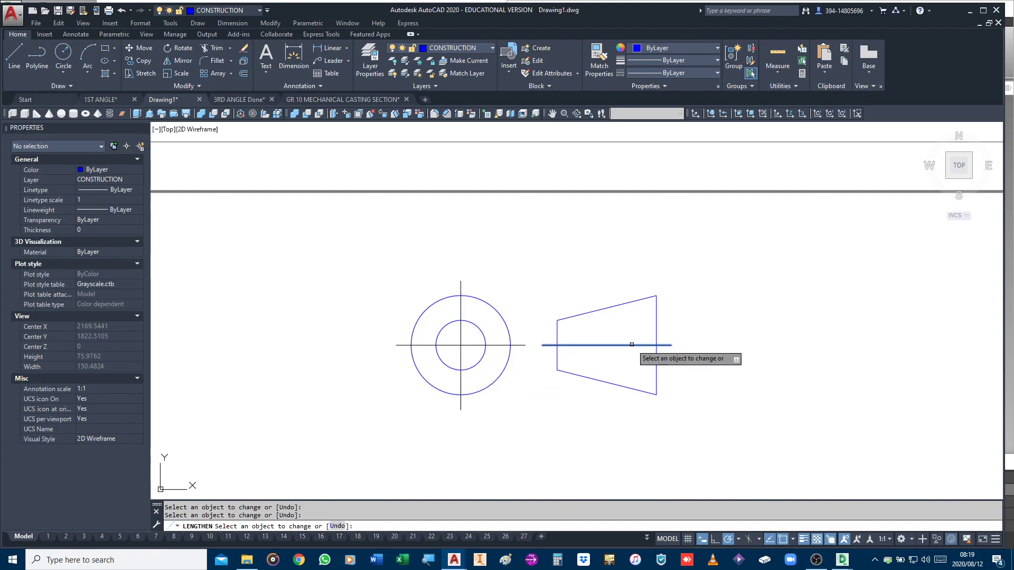
key("Escape")
Step: Set the linetype scale of the circles' two crossing lines and the trapezoid's centre line to 0.5
left_click(614, 345)
left_click(615, 359)
left_click(612, 358)
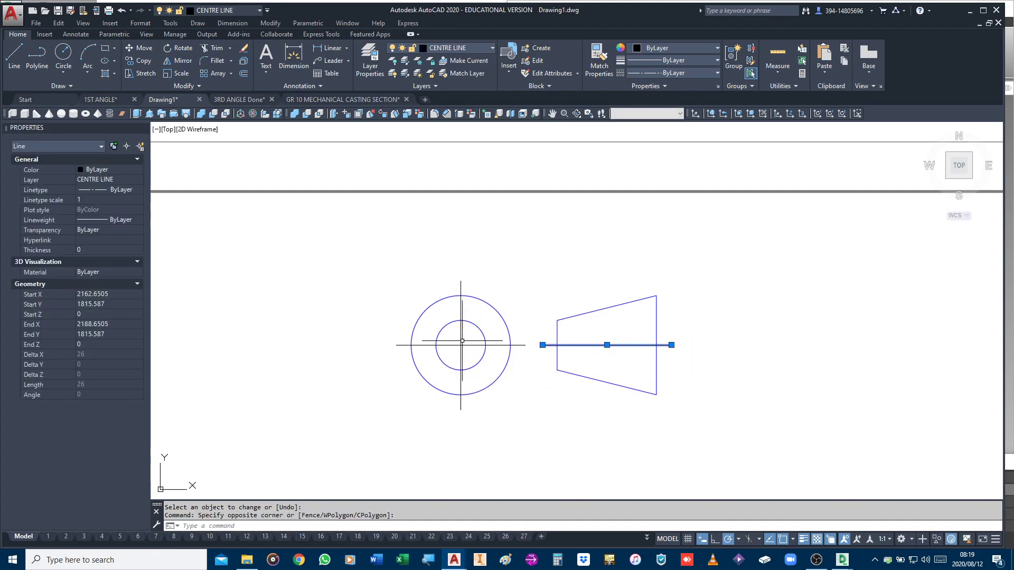
left_click_drag(469, 339, 449, 352)
left_click(108, 201)
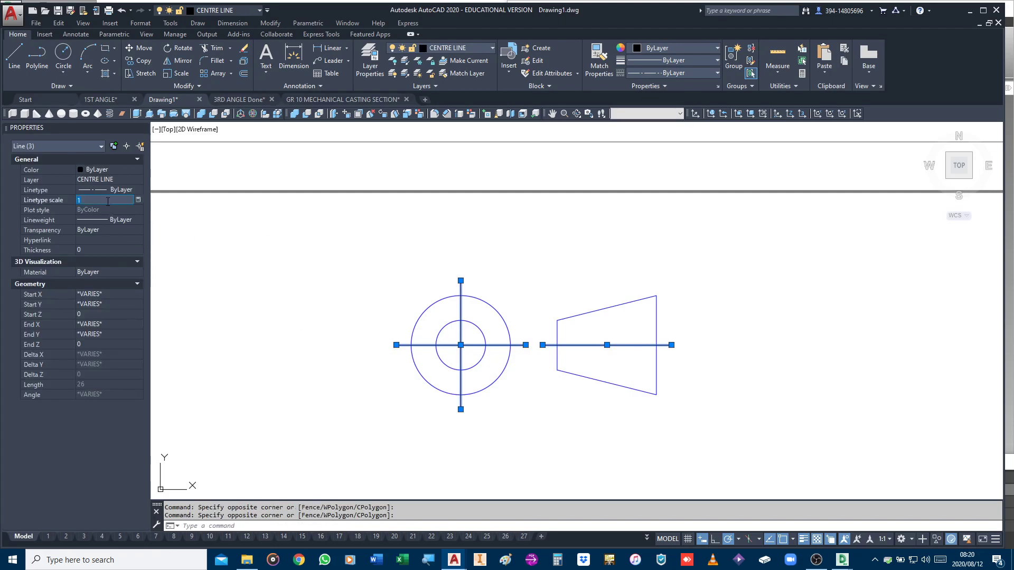
key("Return")
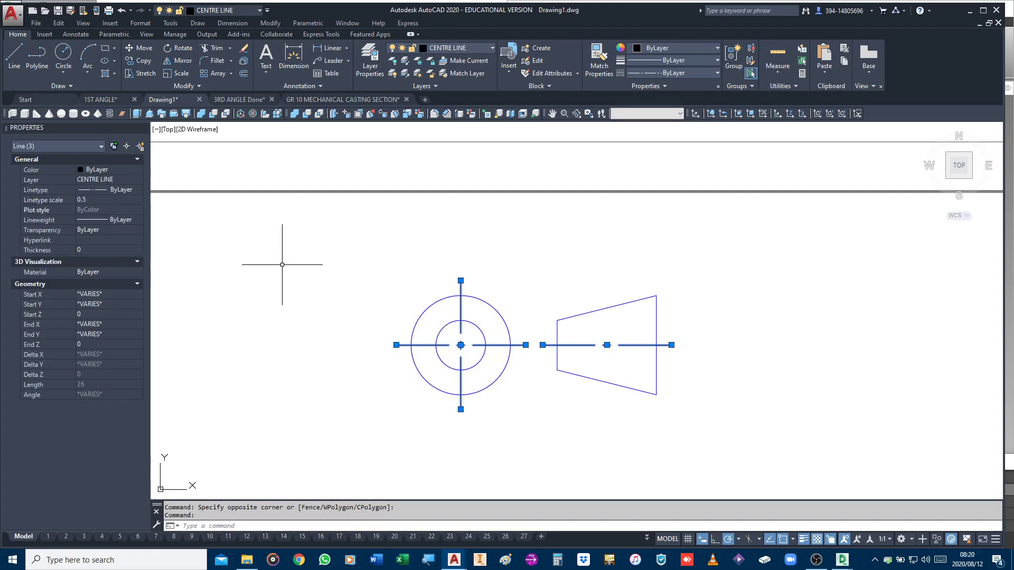
key("Escape")
key("Escape")
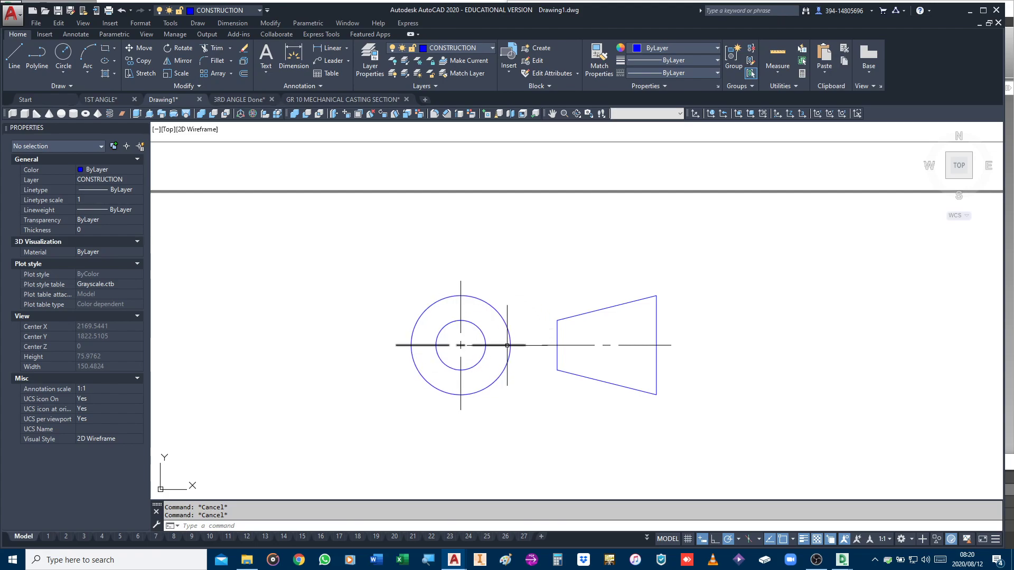
Step: Copy the whole projection symbol, circles, trapezoid and centre lines, straight down to a clear spot below the original
scroll(537, 345, "down", 2)
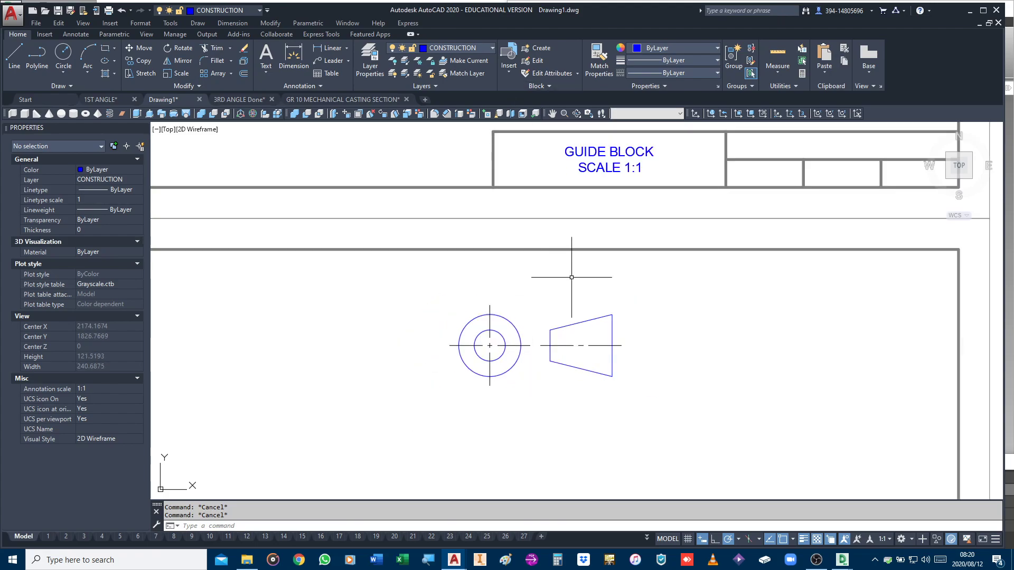
middle_click_drag(590, 341, 593, 362)
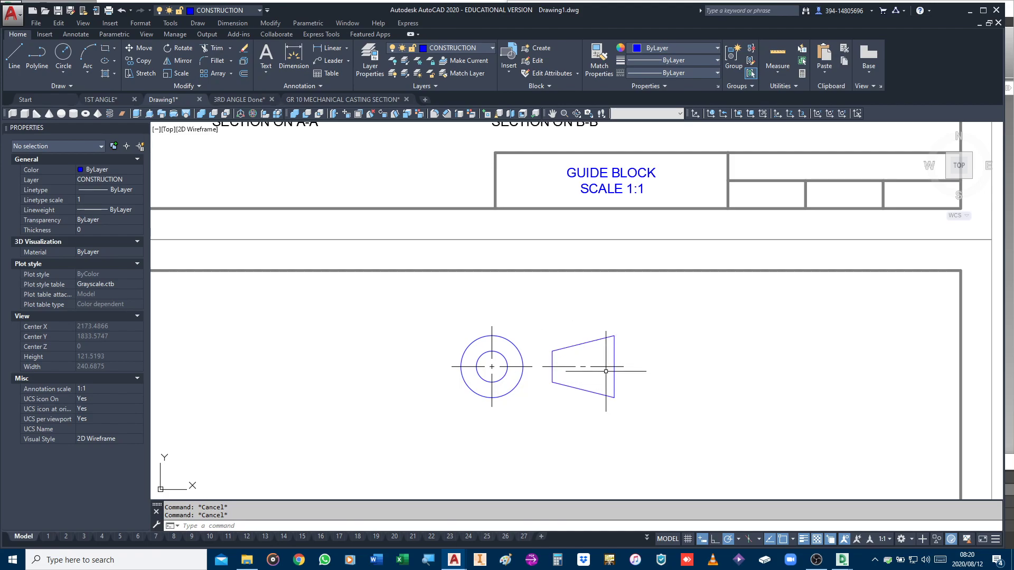
left_click(442, 303)
left_click(689, 449)
right_click(689, 449)
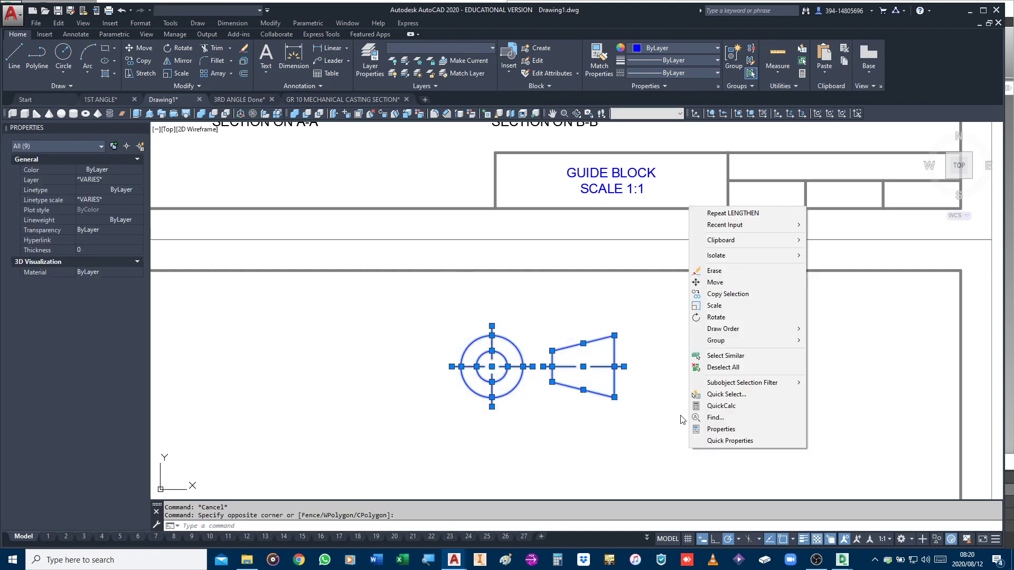
left_click(727, 293)
left_click(722, 340)
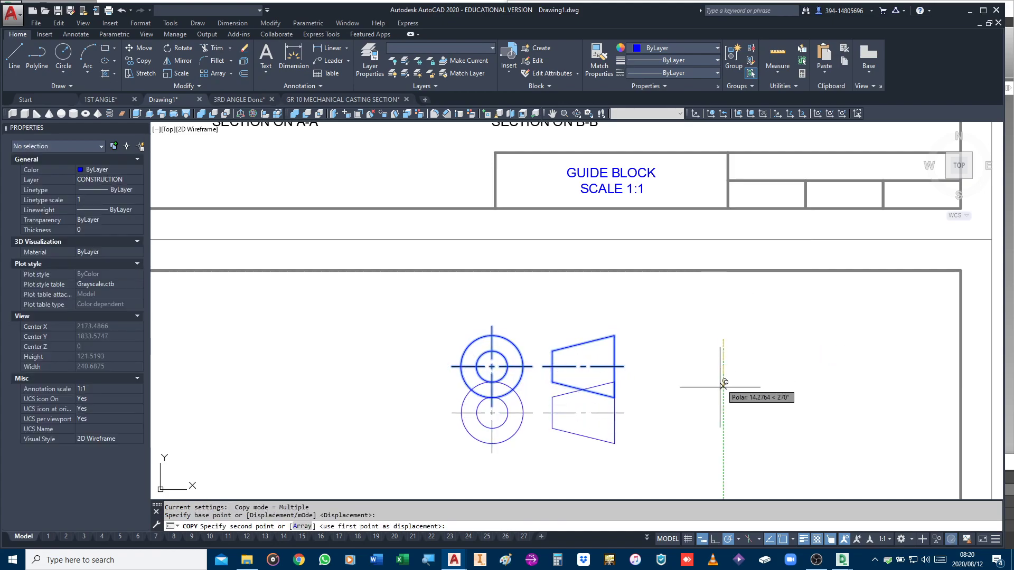
middle_click_drag(750, 401, 745, 306)
left_click(713, 364)
key("Return")
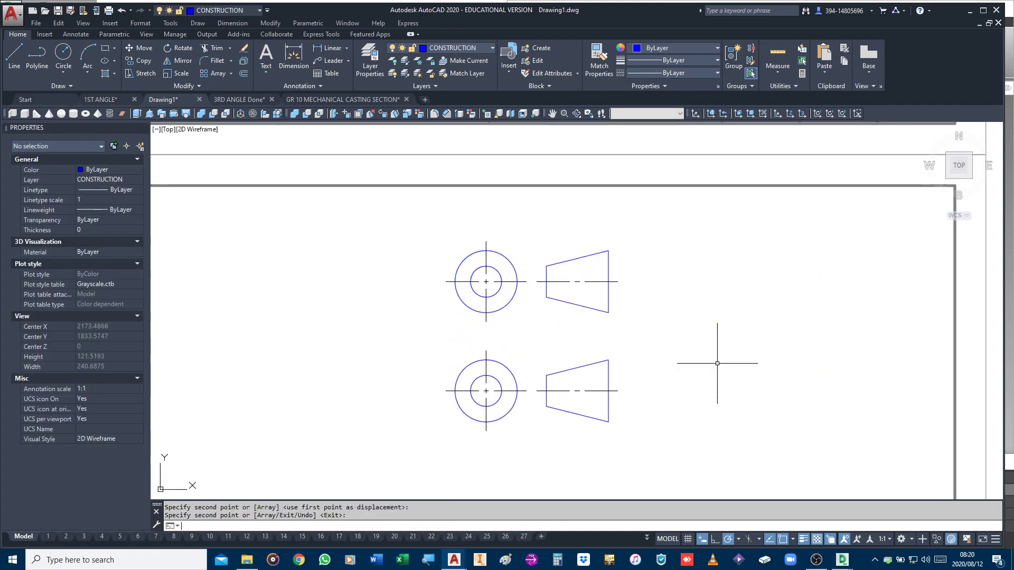
Step: Move the lower copy's trapezoid and its centre line horizontally to the left side of the lower circles
left_click(536, 355)
left_click(664, 450)
right_click(663, 449)
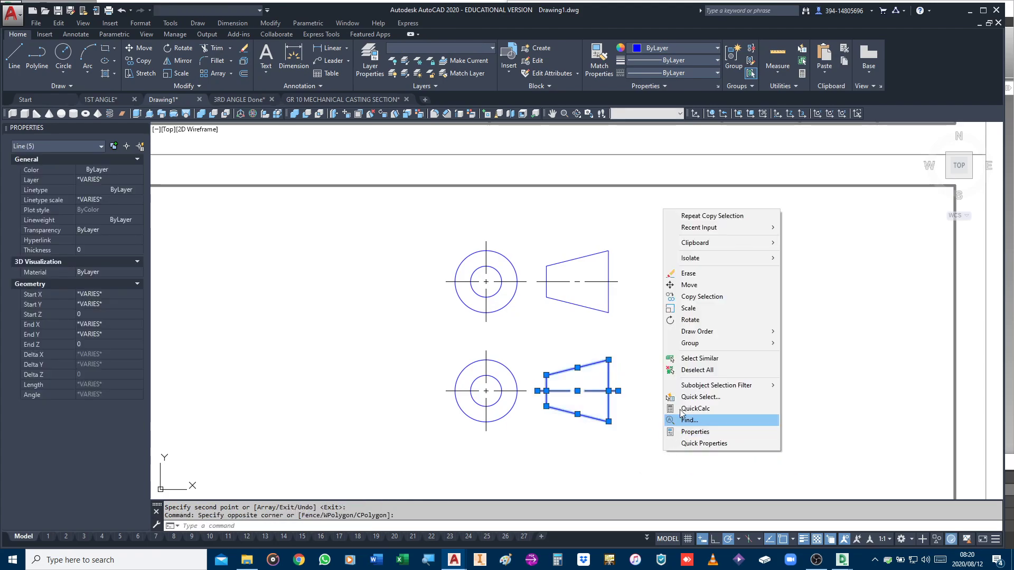
left_click(702, 286)
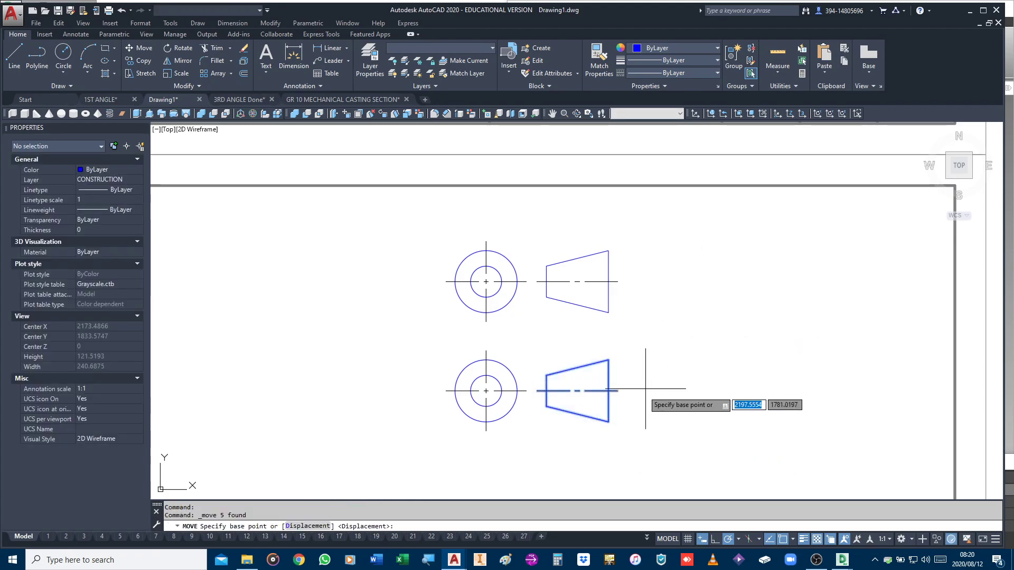
left_click(608, 390)
left_click(431, 390)
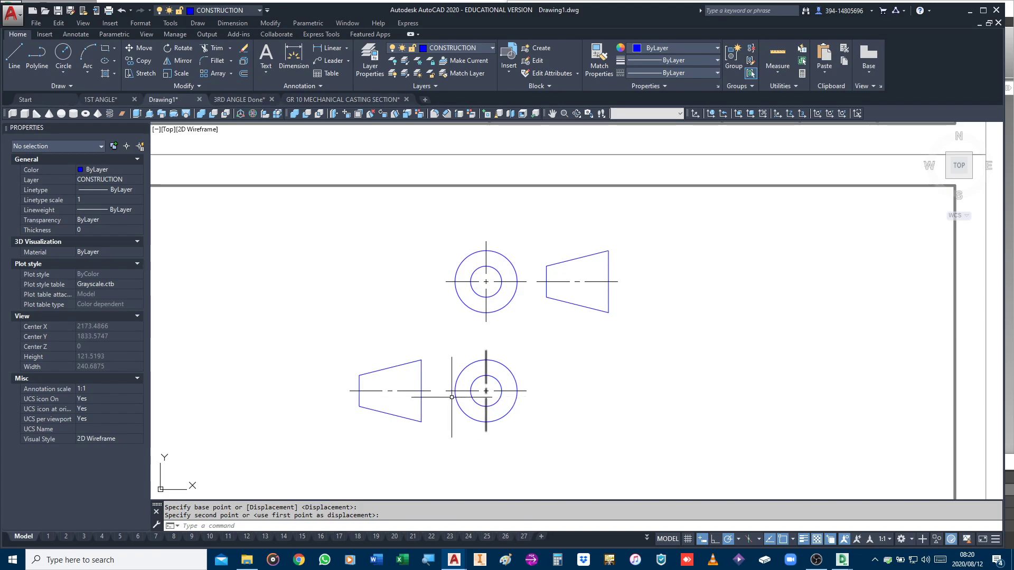
Step: Move the upper projection symbol onto the guide block sheet, between the small dimensioned front view and the title block
left_click(423, 223)
left_click(680, 358)
right_click(684, 358)
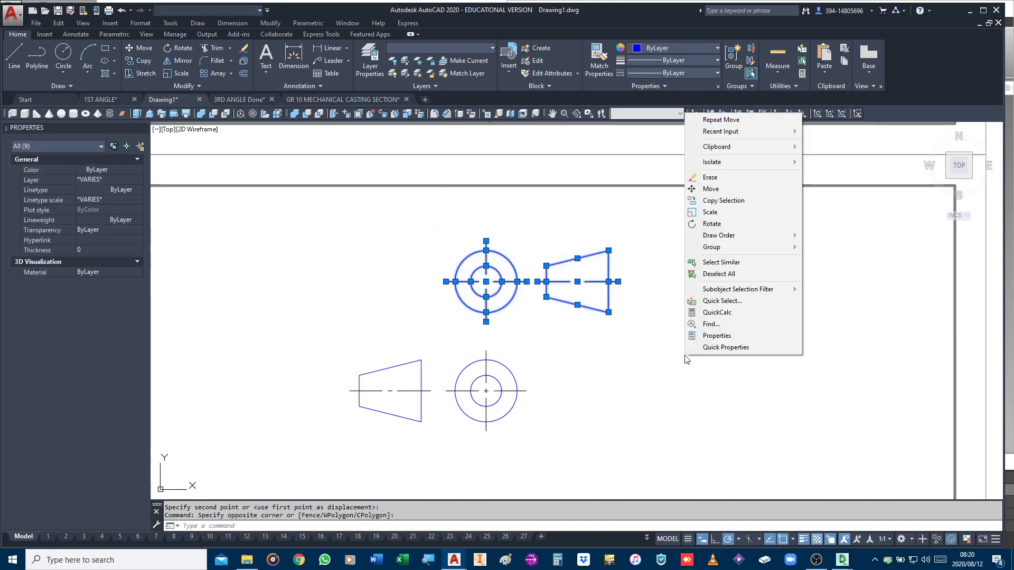
left_click(719, 190)
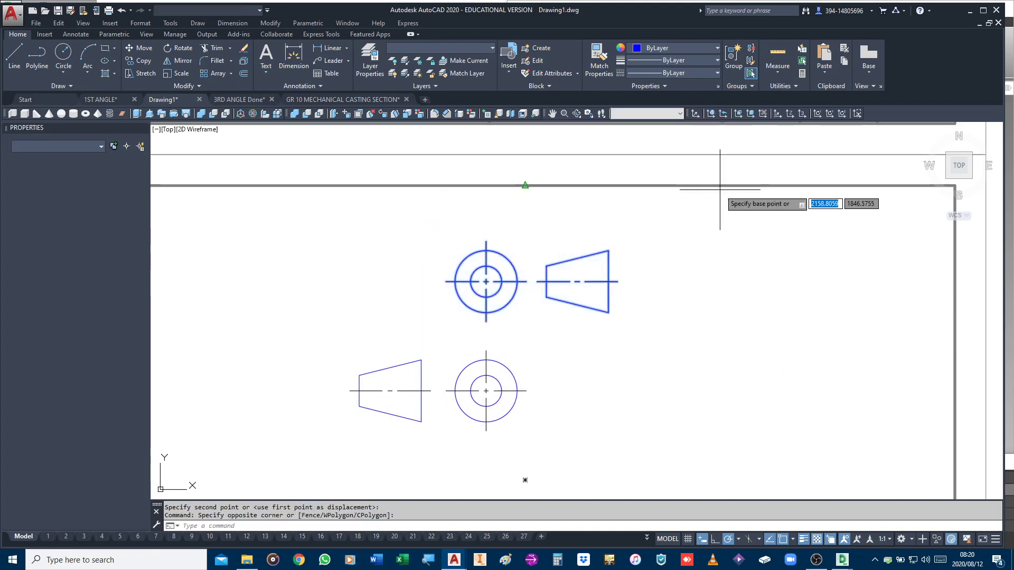
left_click(608, 281)
middle_click_drag(531, 219, 659, 399)
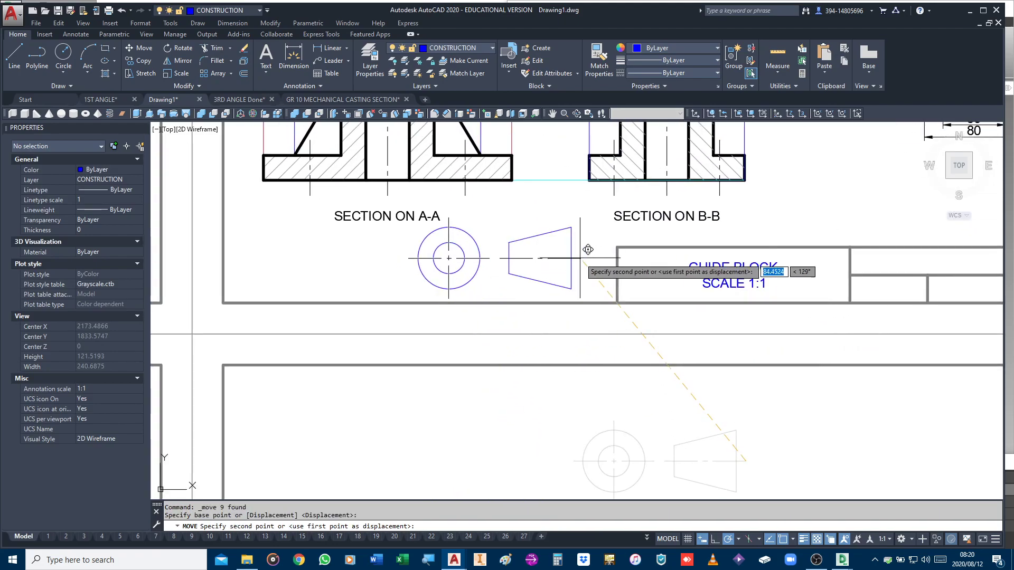
scroll(723, 262, "down", 2)
middle_click_drag(723, 263, 442, 274)
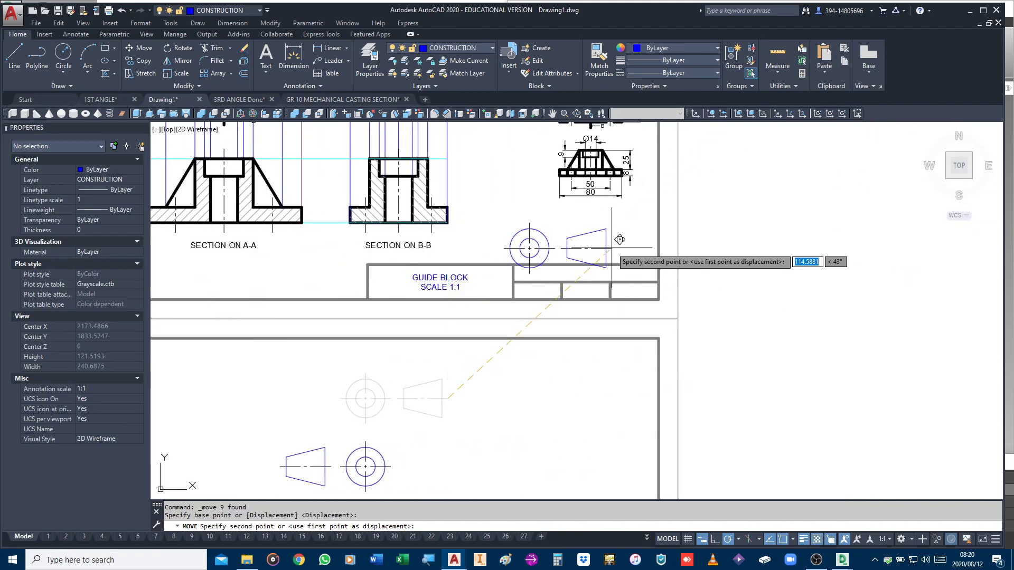
left_click(595, 234)
Step: Match the properties of the section B-B view's thick outline onto the moved symbol's two circles and four trapezoid edges
middle_click_drag(600, 244, 684, 367)
scroll(684, 367, "up", 3)
middle_click_drag(431, 357, 530, 364)
type("a")
key("Return")
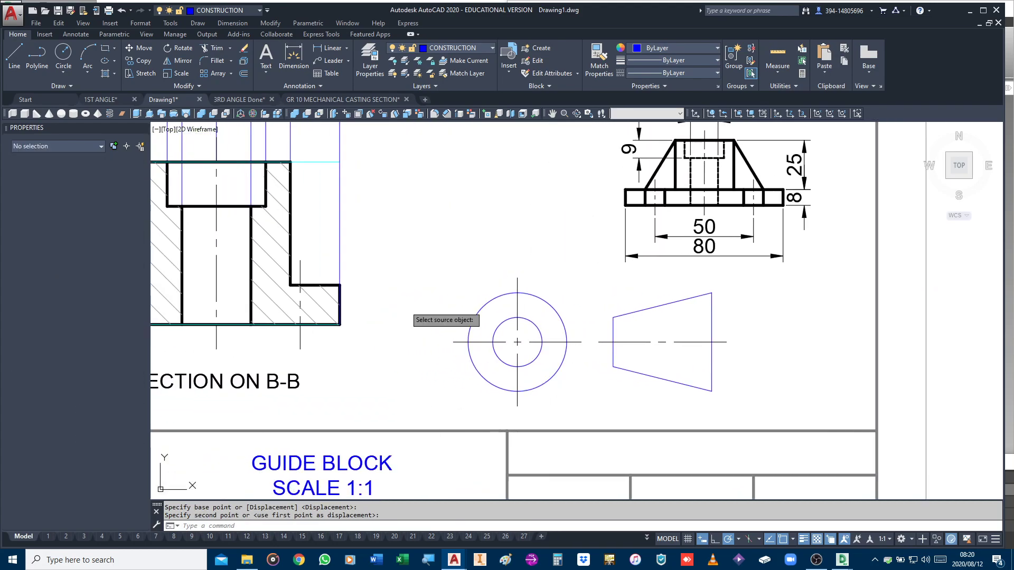
left_click(332, 285)
left_click(459, 285)
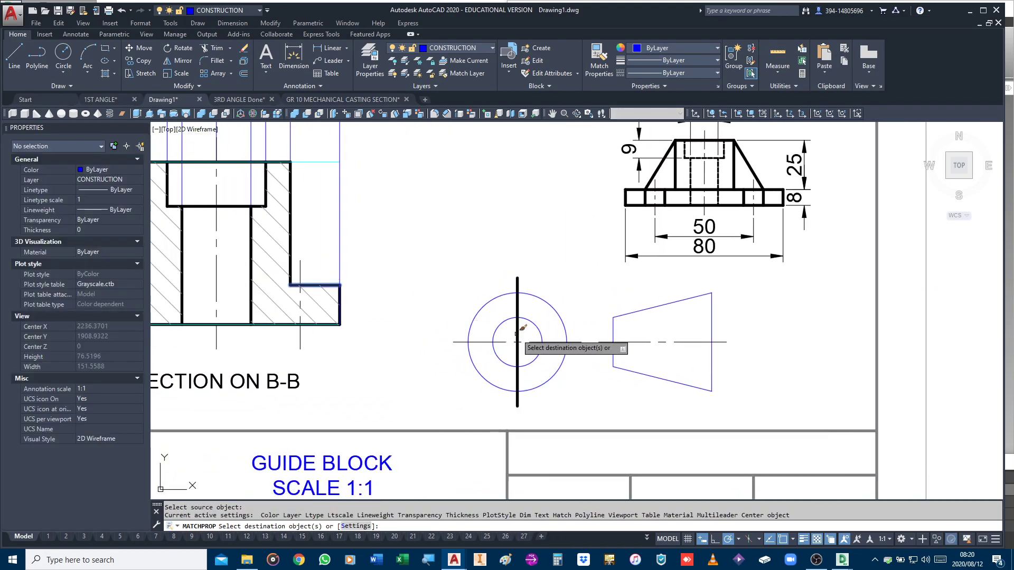
left_click(629, 409)
left_click(762, 319)
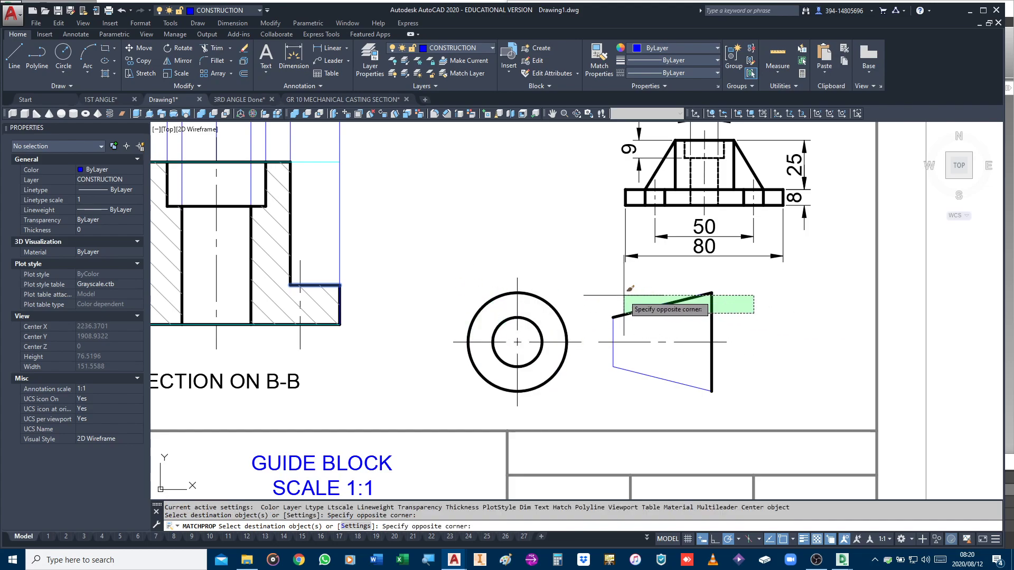
left_click(584, 323)
left_click(702, 388)
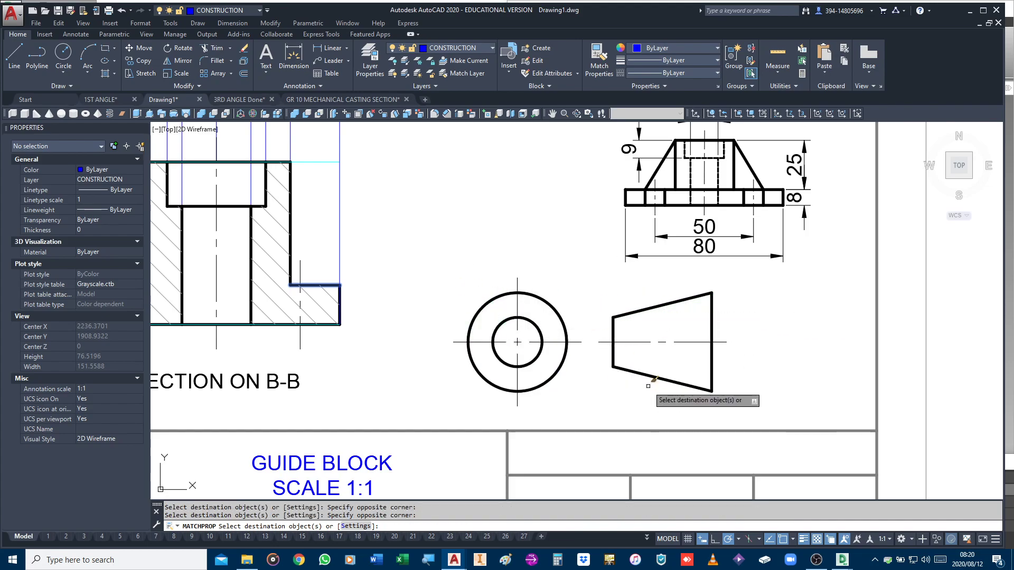
key("Return")
scroll(734, 389, "down", 4)
scroll(618, 354, "up", 2)
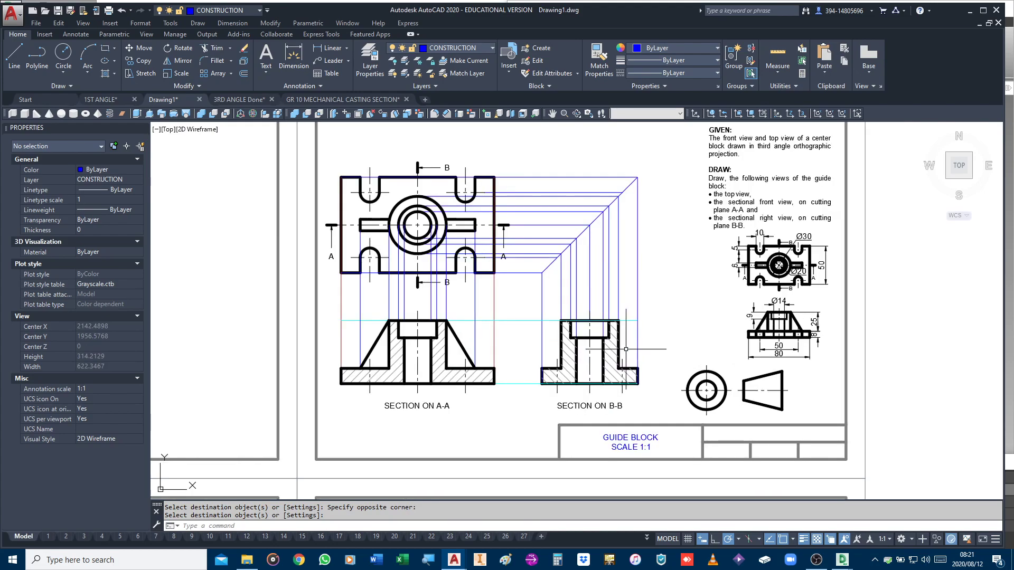
middle_click_drag(601, 362, 610, 333)
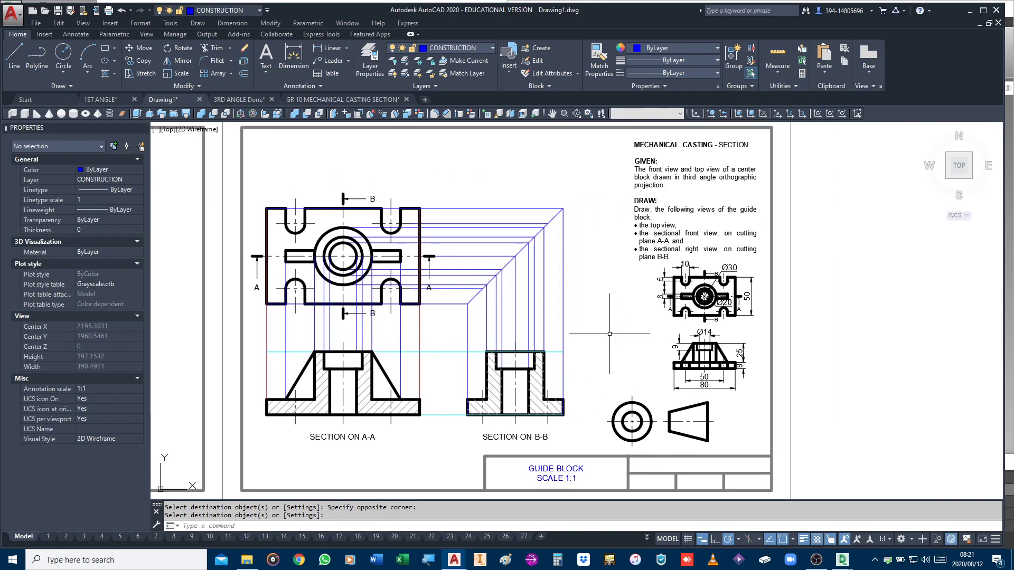